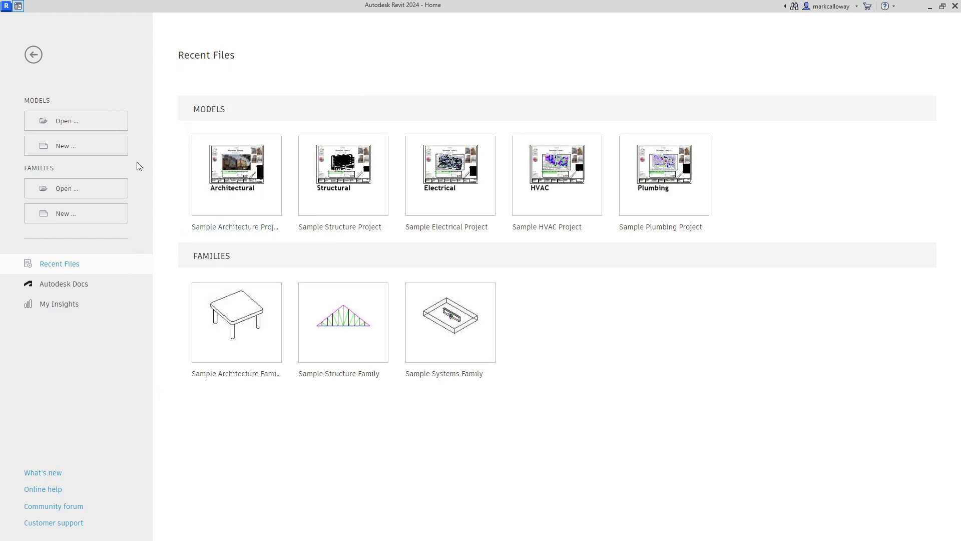
- Create a new project from the Architectural Template, landing on the Level 0 floor plan
click(86, 153)
click(512, 255)
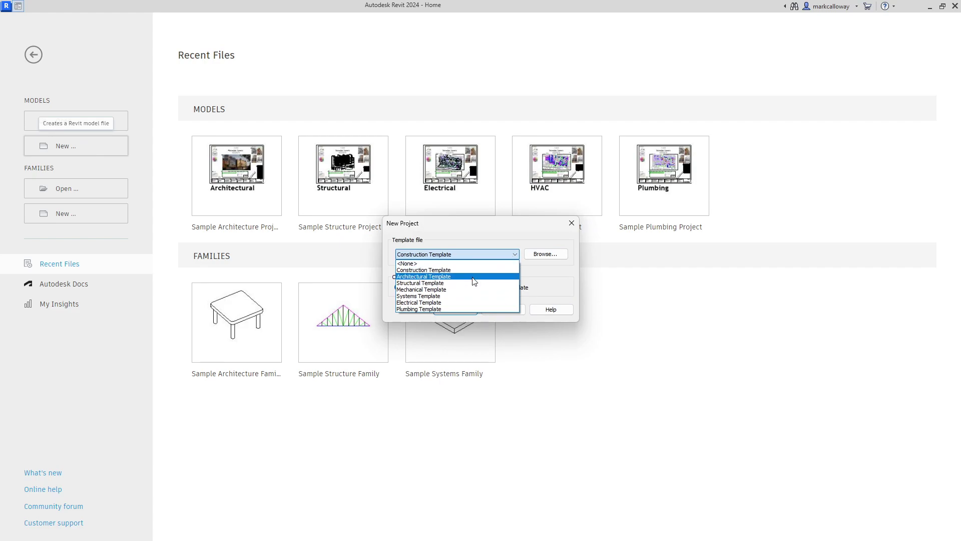
click(473, 278)
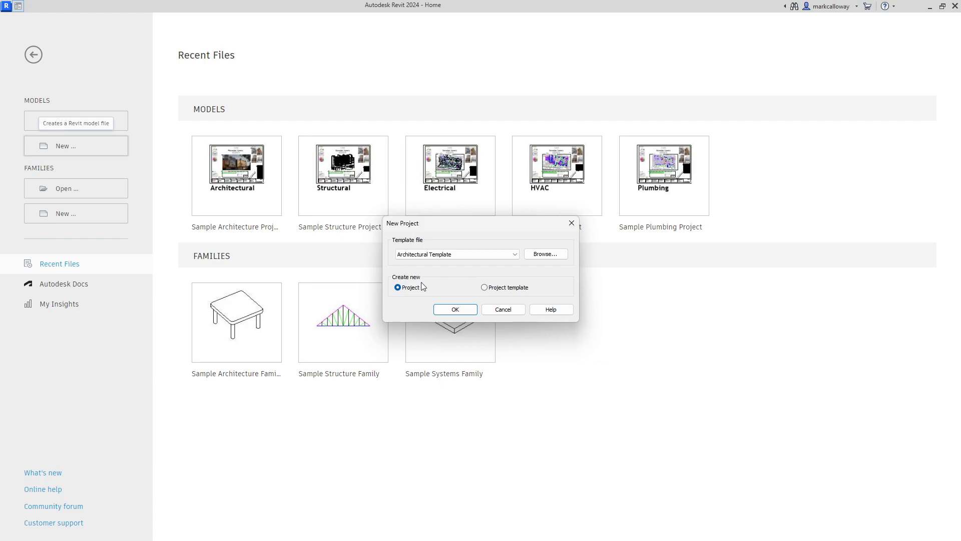
click(455, 309)
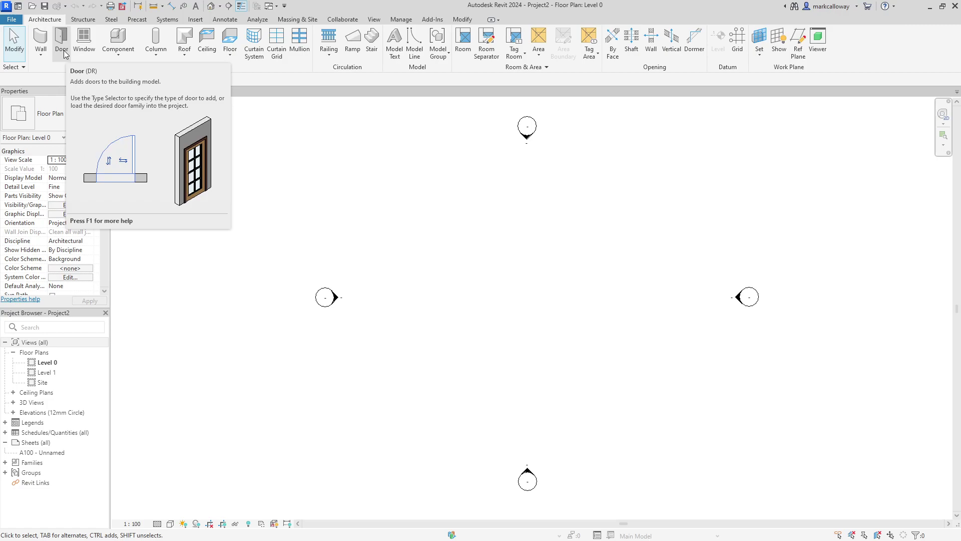
- Draw four exterior walls as one rectangle using the Wall tool's Rectangle mode
key(w)
key(a)
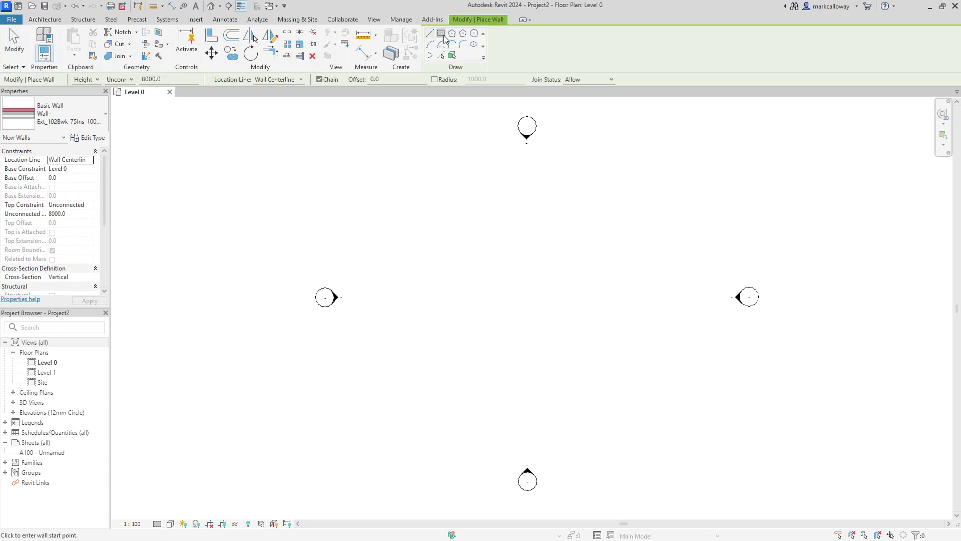
click(441, 34)
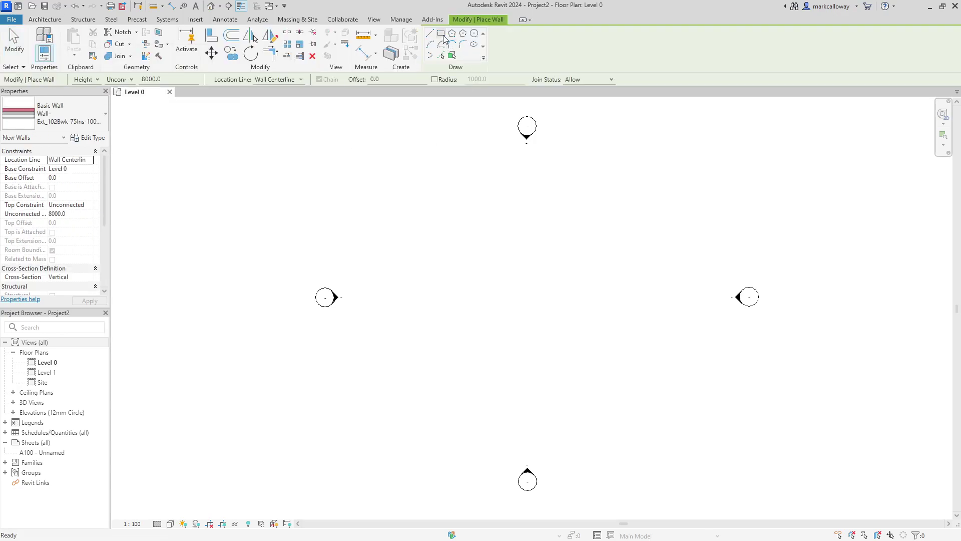
click(60, 122)
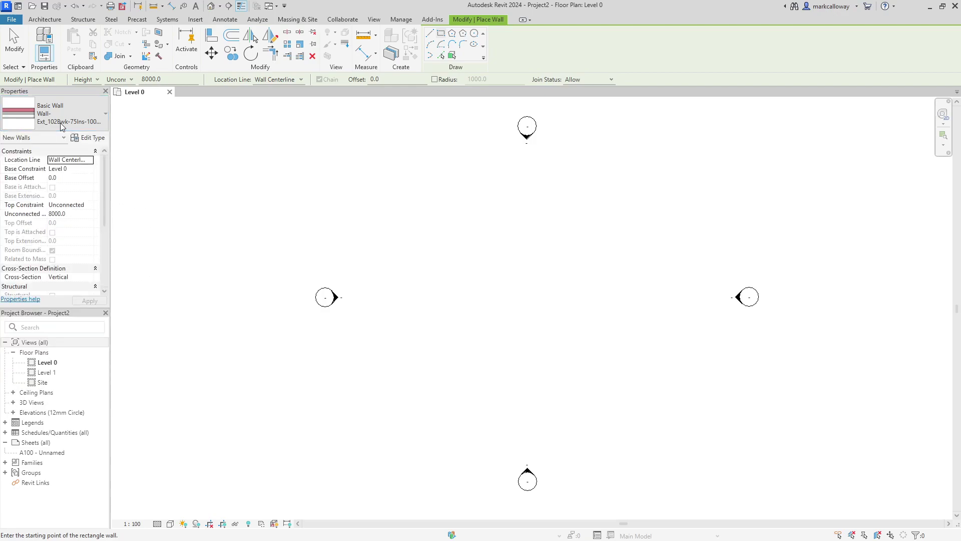
click(377, 185)
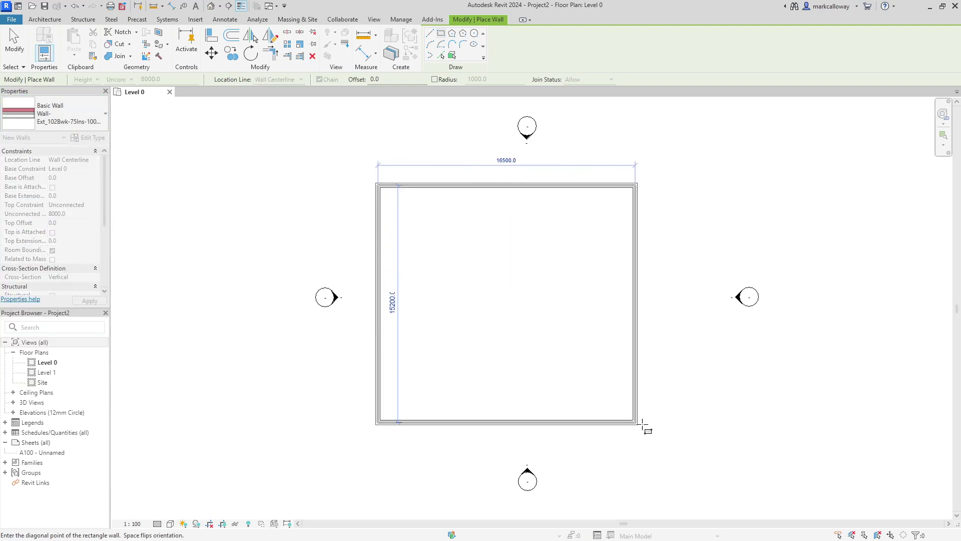
click(685, 426)
key(Escape)
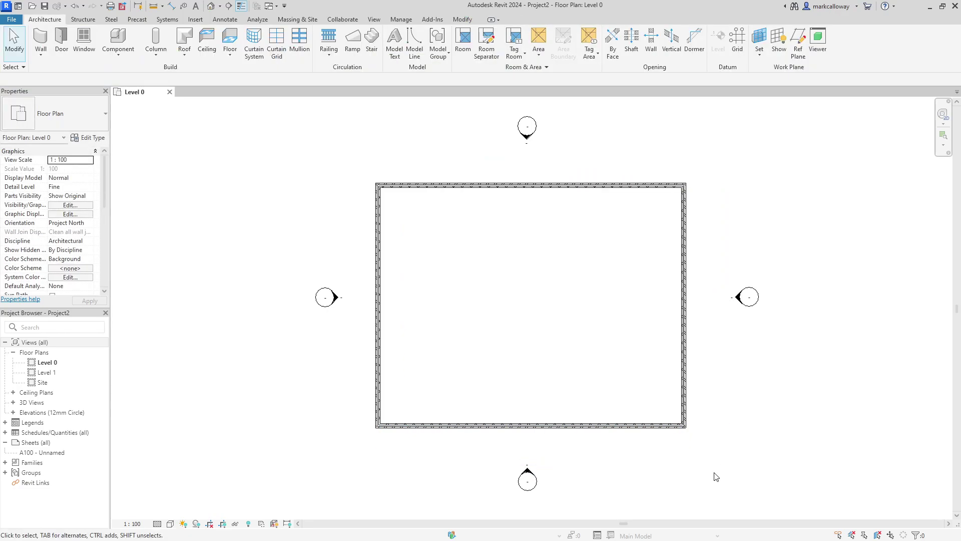
scroll(612, 439, up, 3)
scroll(604, 436, up, 3)
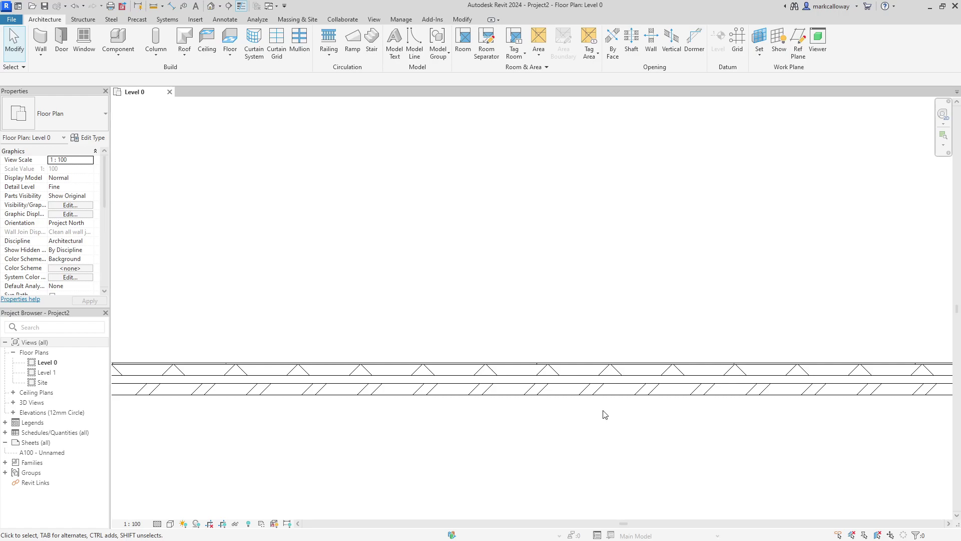
scroll(604, 415, down, 2)
scroll(606, 418, down, 1)
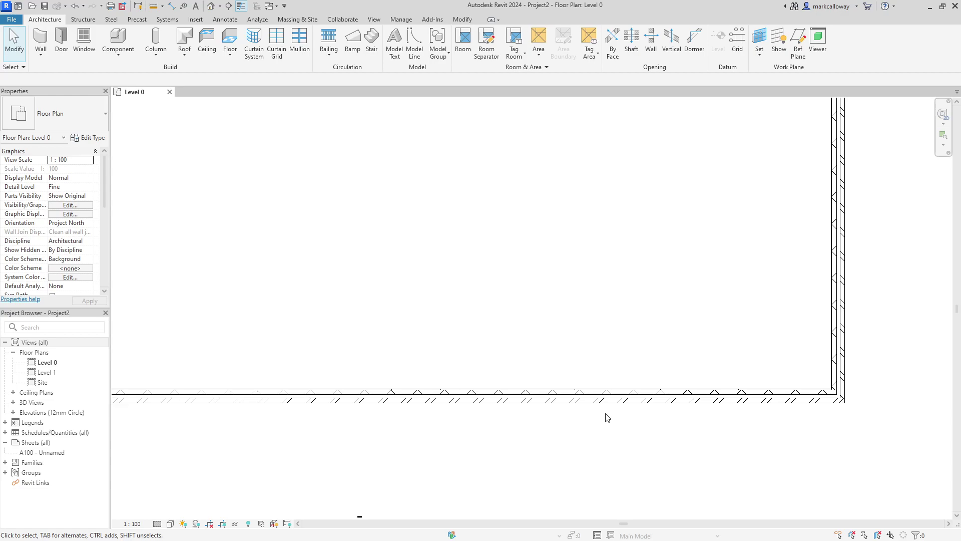
scroll(607, 417, down, 2)
- Resize the enclosure via temporary dimensions: bottom wall distance 1500, building width 12500
middle_drag(485, 221, 498, 299)
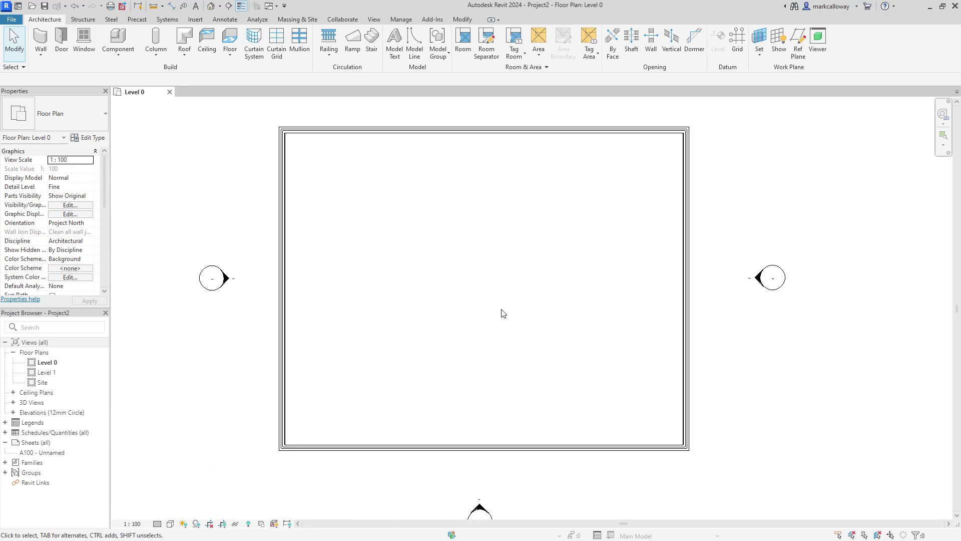
scroll(502, 314, down, 1)
click(489, 428)
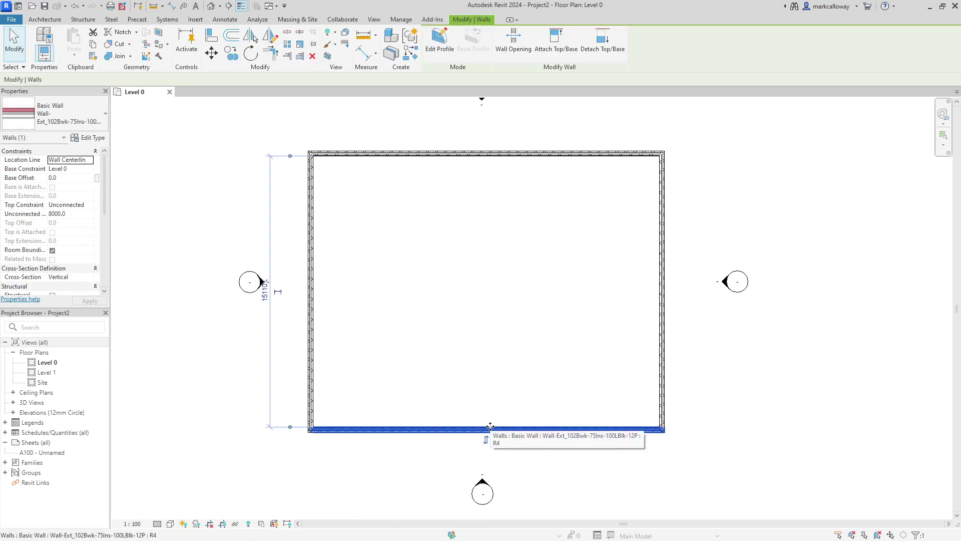
click(264, 285)
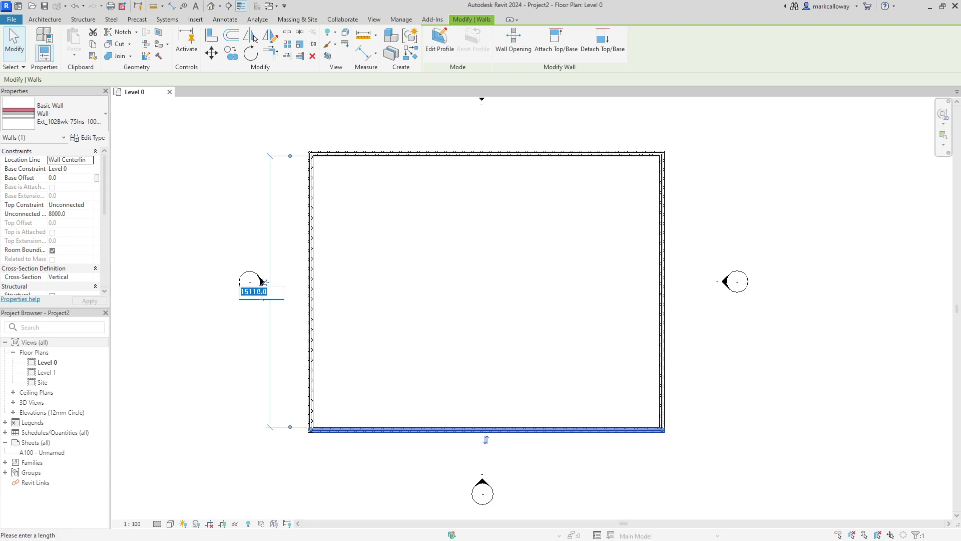
text(1500)
key(Return)
click(607, 298)
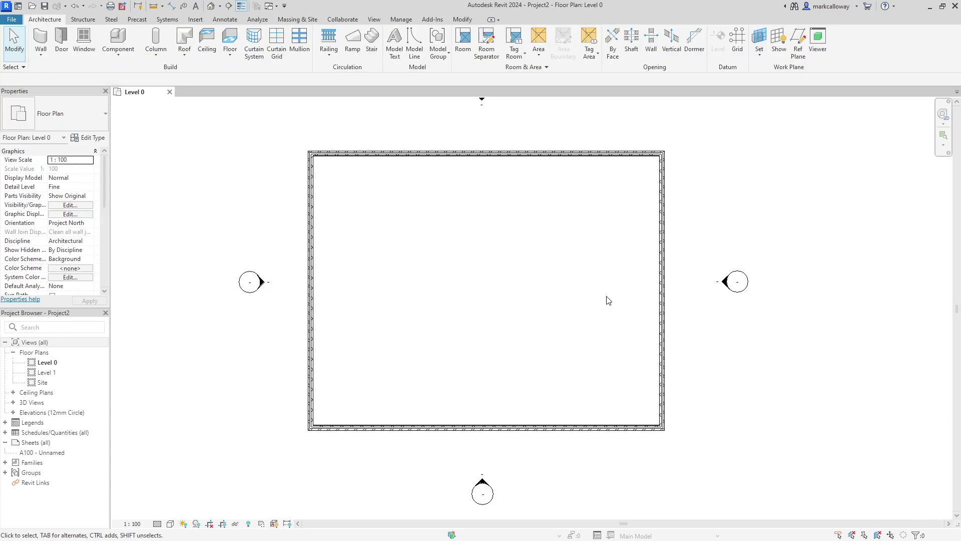
click(655, 295)
click(494, 461)
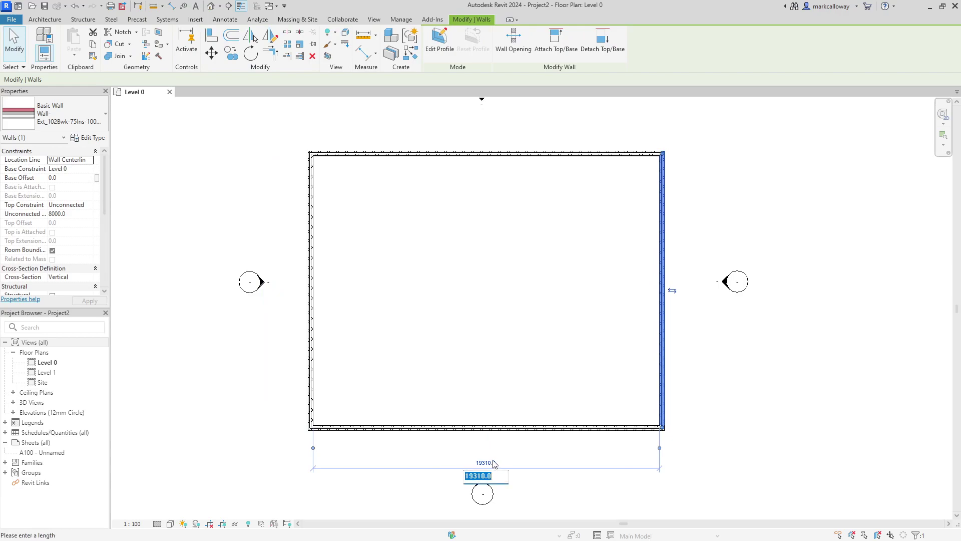
text(12500)
key(Return)
click(421, 274)
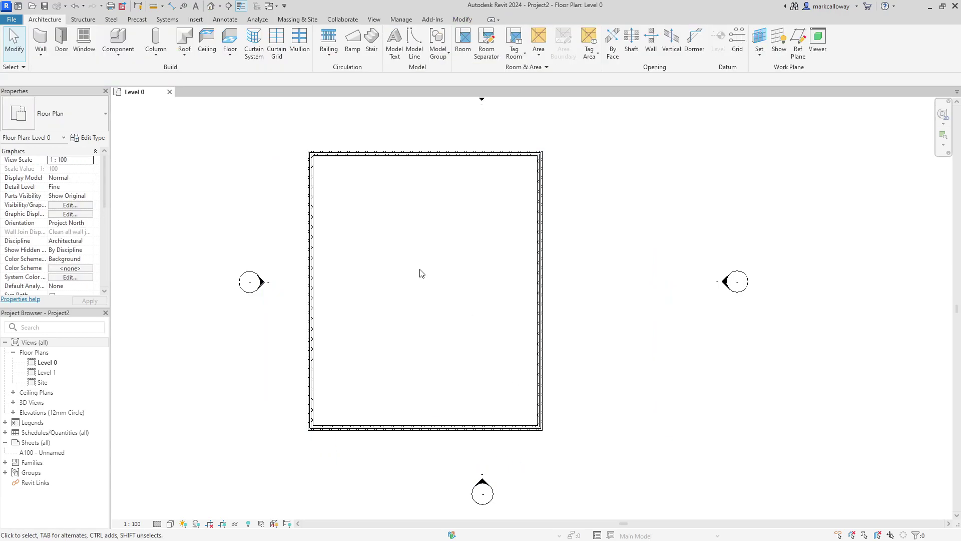
- Move the whole four-wall enclosure to the right on the plan
mouse_move(279, 118)
mouse_down()
mouse_move(524, 415)
mouse_move(564, 446)
mouse_up()
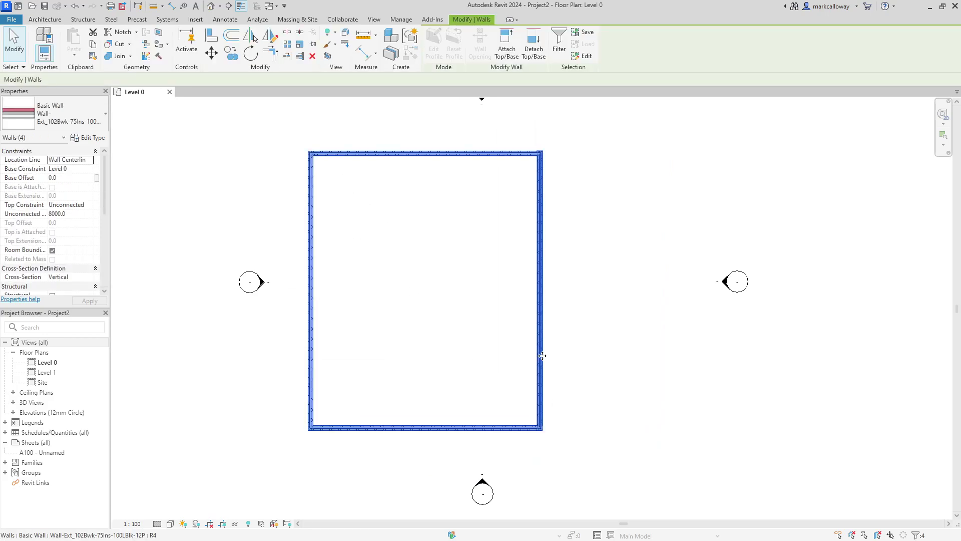
drag(543, 356, 594, 356)
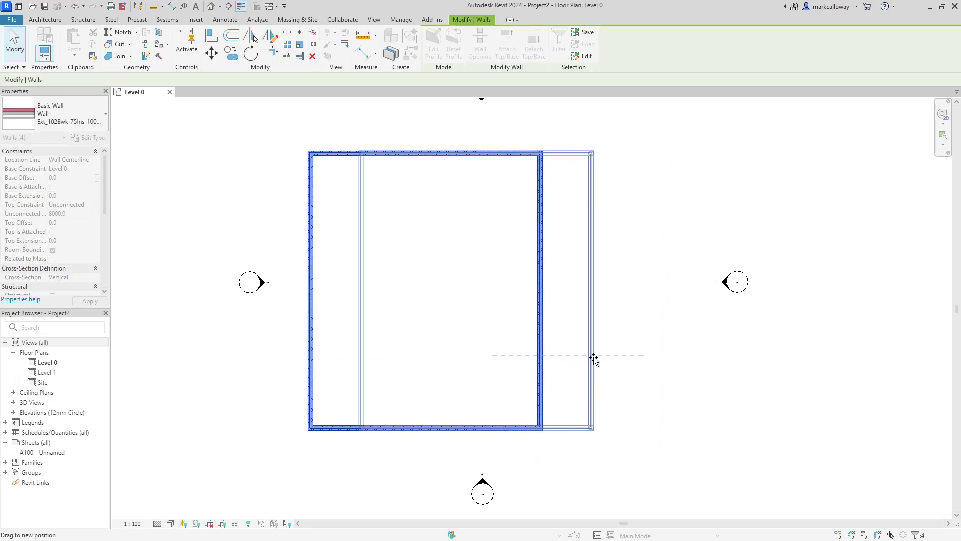
click(695, 434)
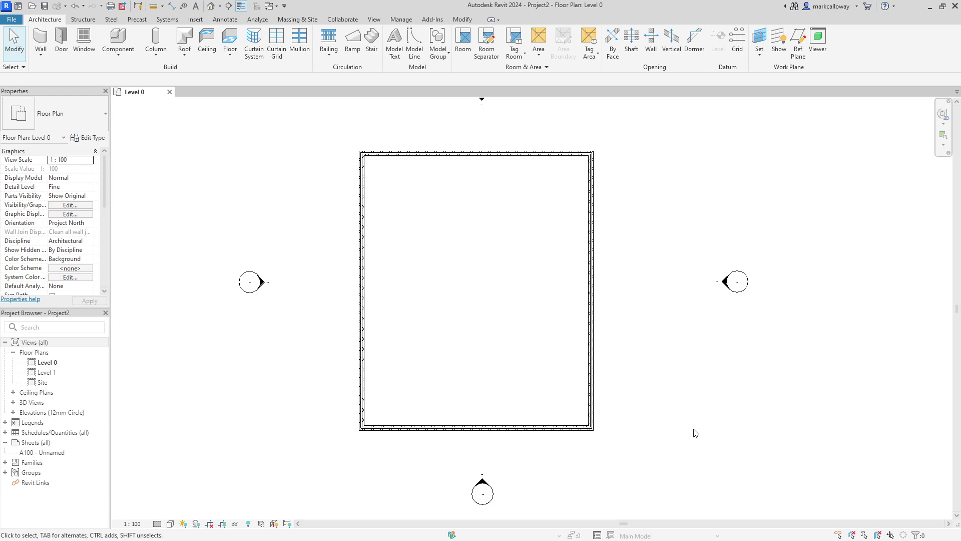
- Draw a horizontal Wall-Partn_12P-70MStd-12P partition spanning left to right outer wall
click(41, 40)
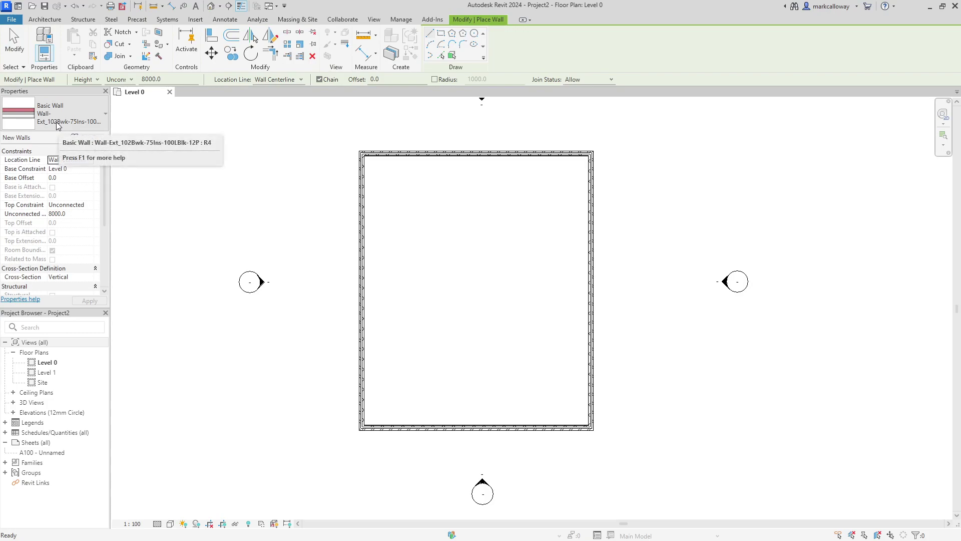
click(56, 122)
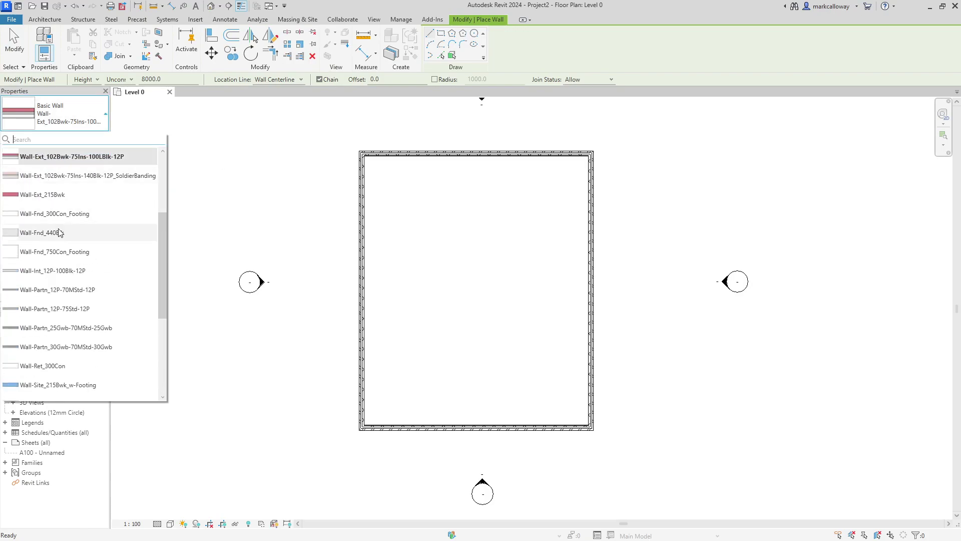
click(98, 292)
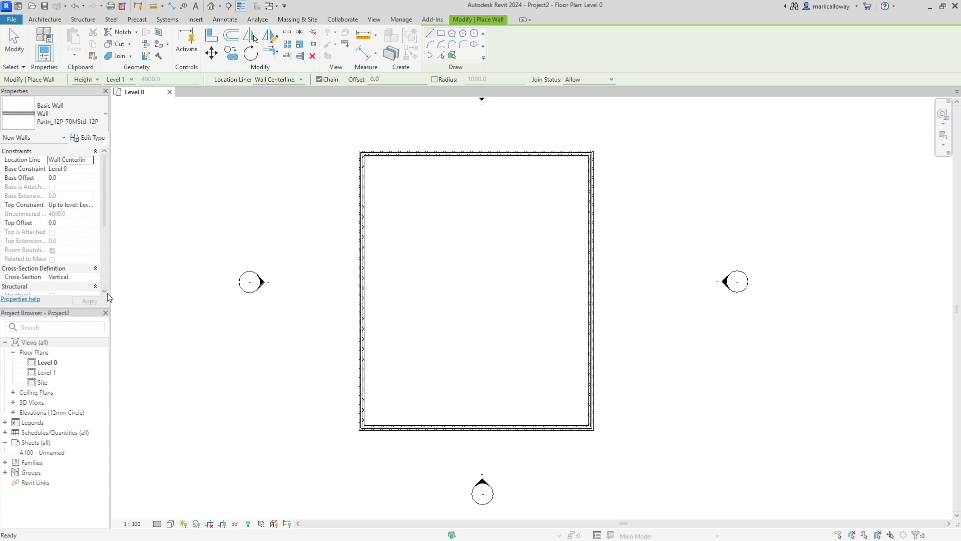
click(363, 289)
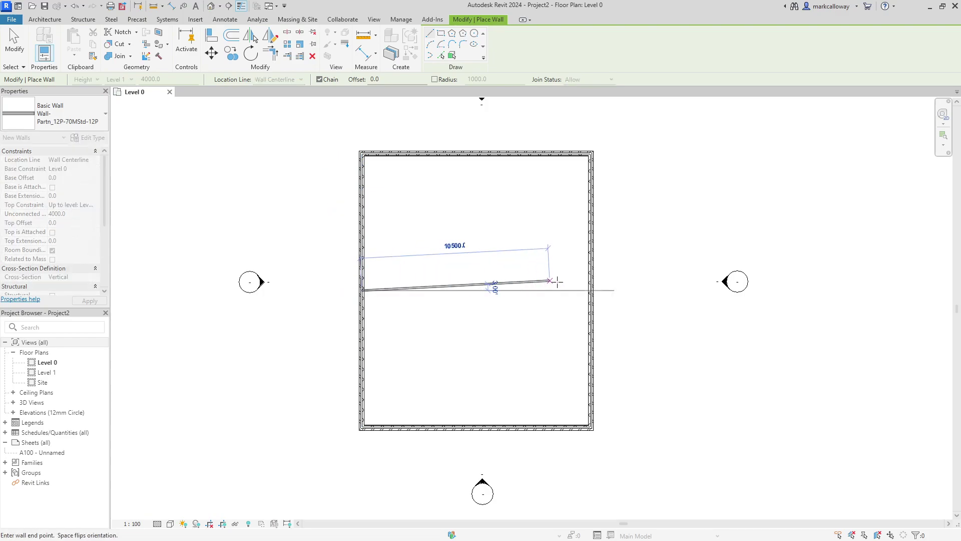
click(591, 291)
key(Escape)
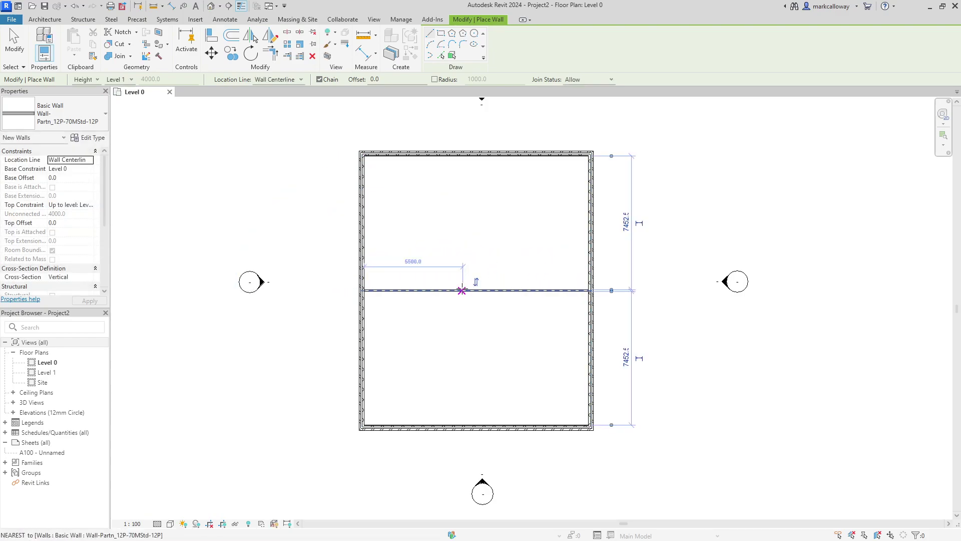
- Add a vertical partition from the top wall and a short one to the right wall, making four rooms
click(476, 153)
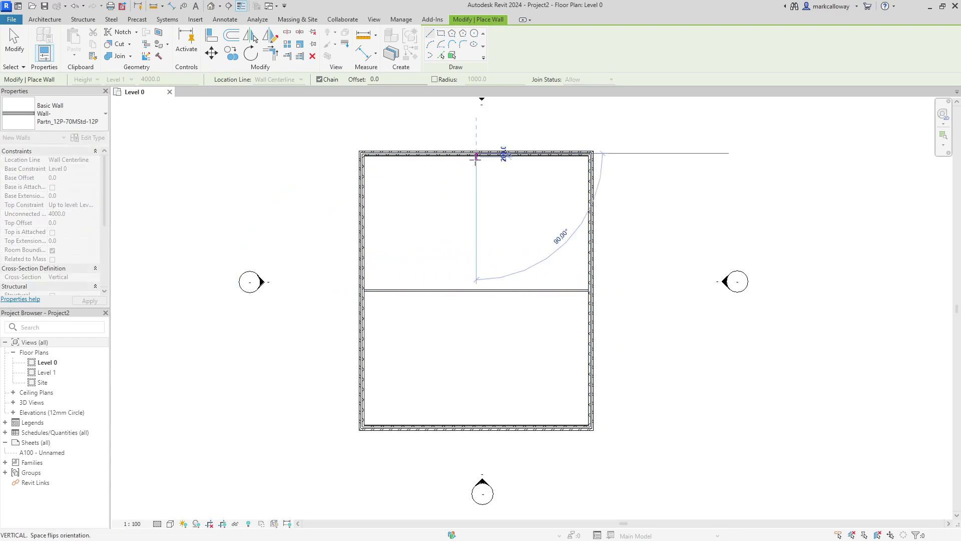
click(475, 286)
key(Escape)
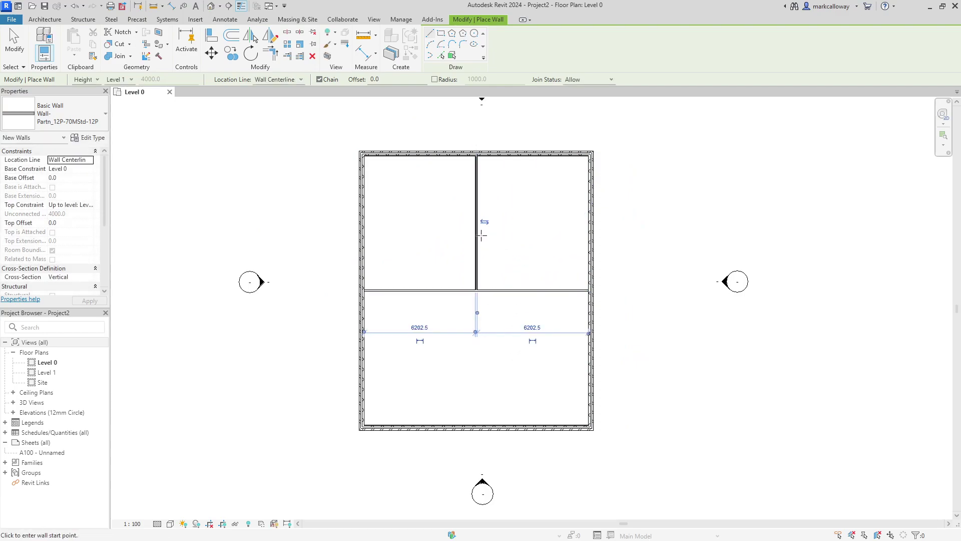
click(476, 233)
click(590, 232)
key(Escape)
key(Escape)
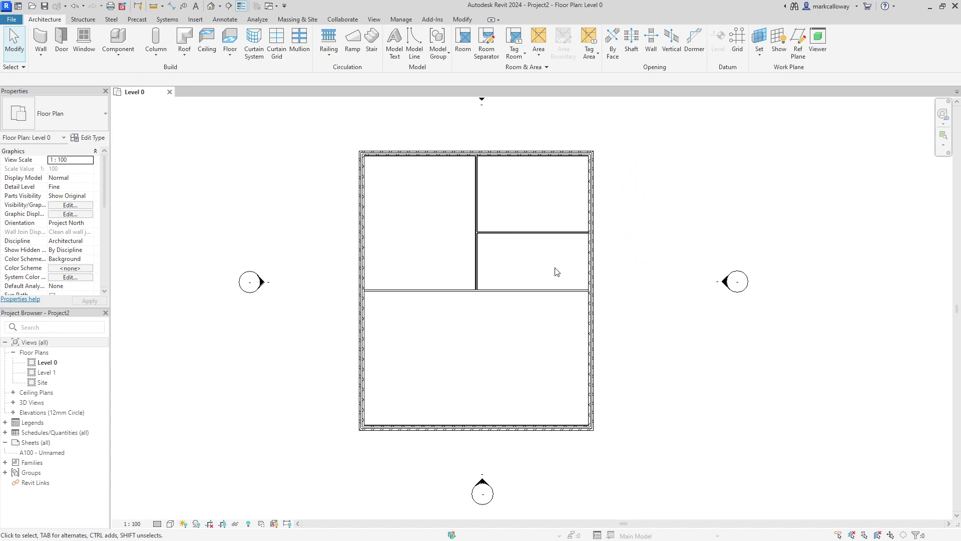
- Place an entrance door in the bottom wall and three Doors_IntSgl 910x2110mm interior doors
click(68, 47)
click(55, 116)
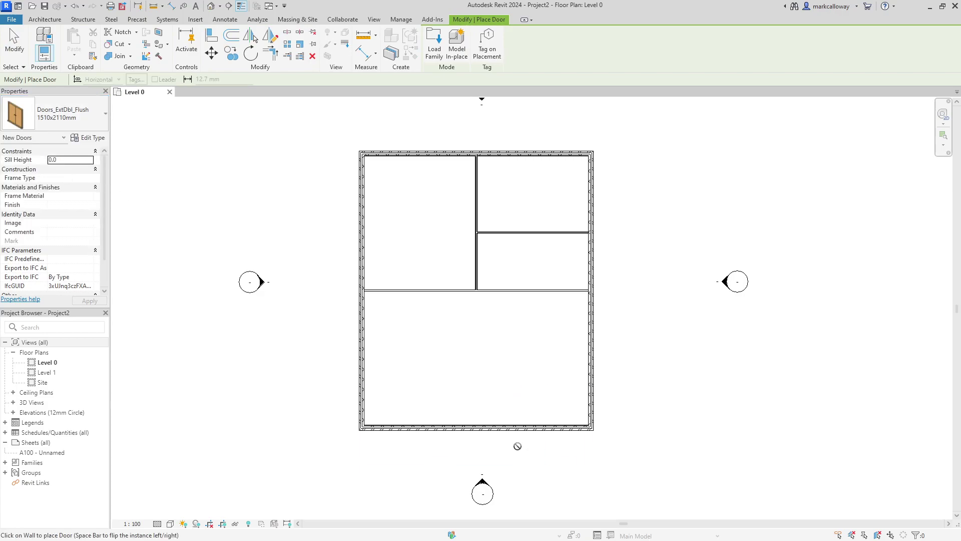
click(556, 426)
click(73, 118)
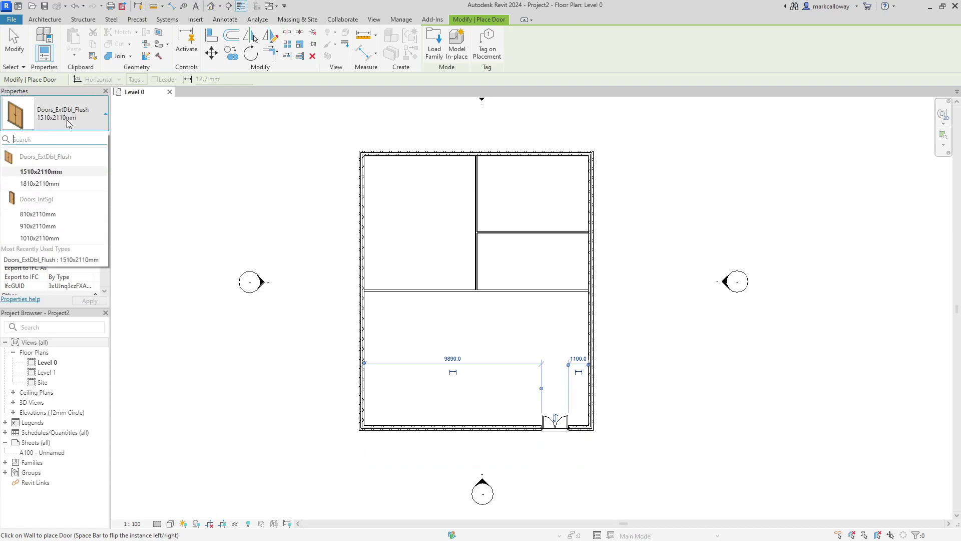
click(62, 227)
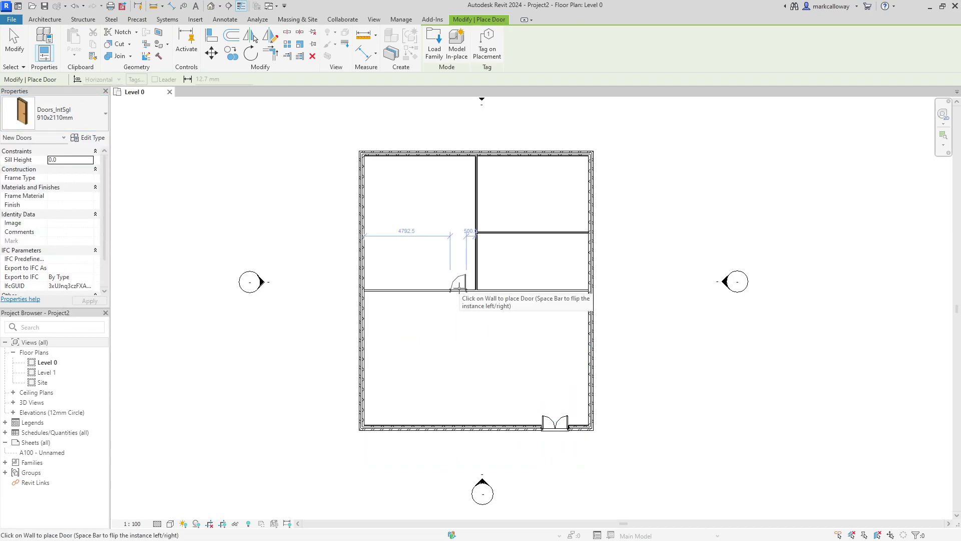
click(459, 287)
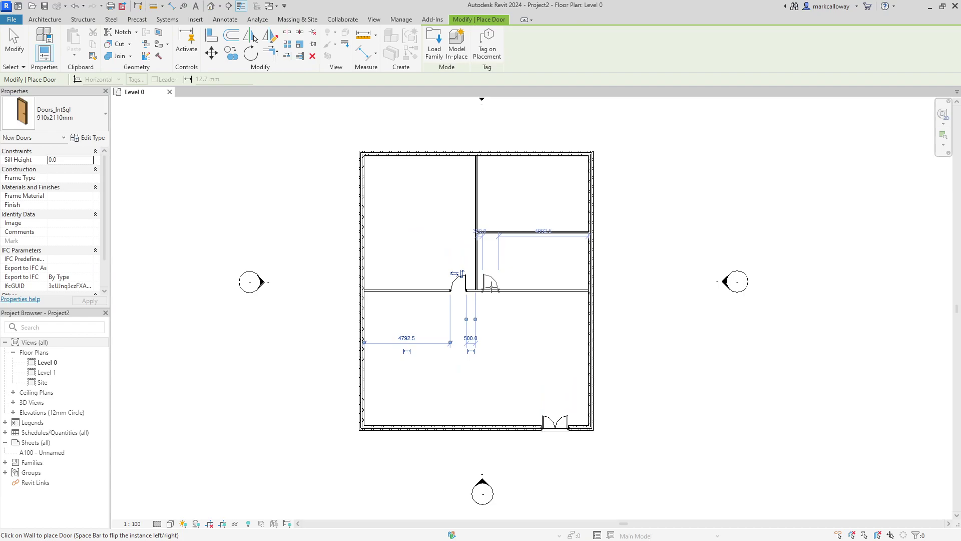
click(491, 287)
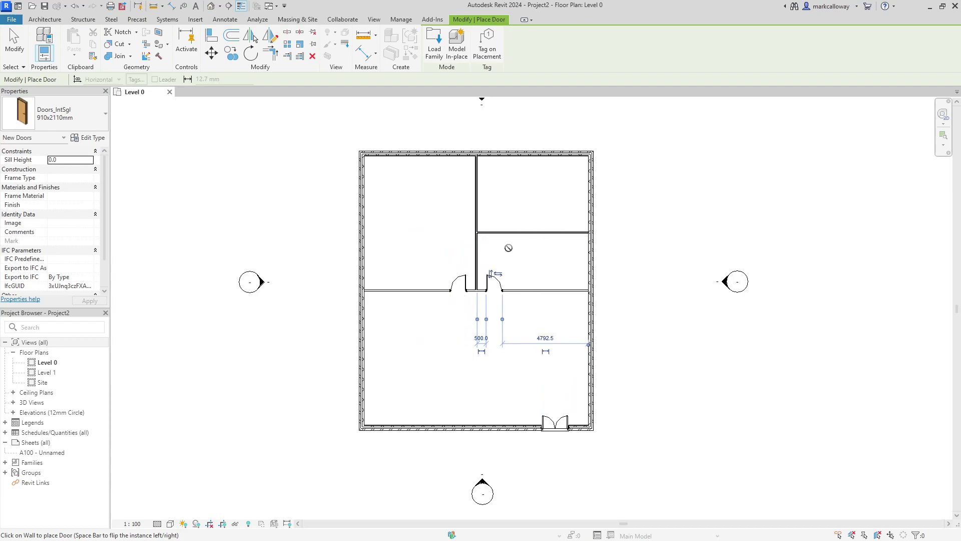
click(496, 227)
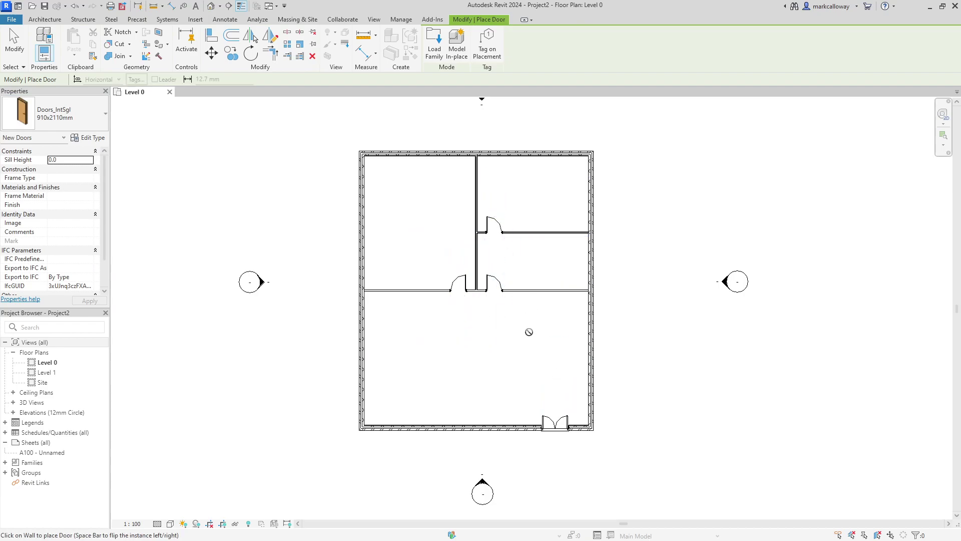
key(Escape)
key(Escape)
- Set both lower doors 300 mm from the central wall and flip the upper door's swing
click(493, 282)
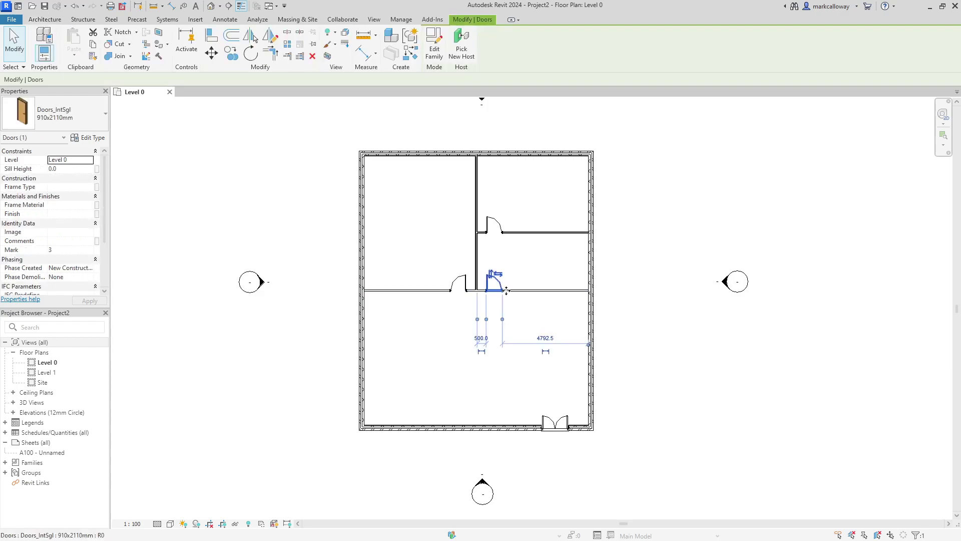
click(481, 339)
text(300)
key(Return)
click(458, 280)
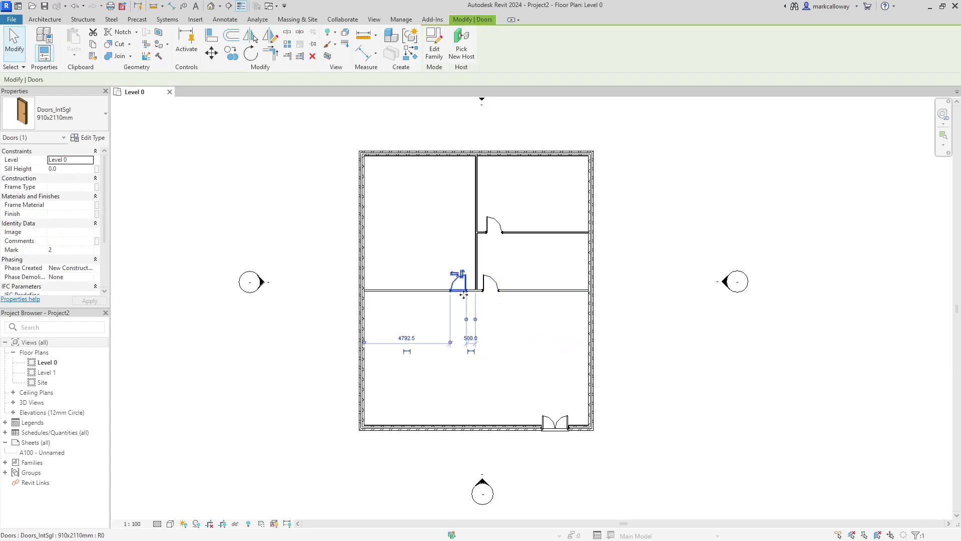
click(468, 336)
text(300)
key(Return)
click(533, 260)
click(502, 223)
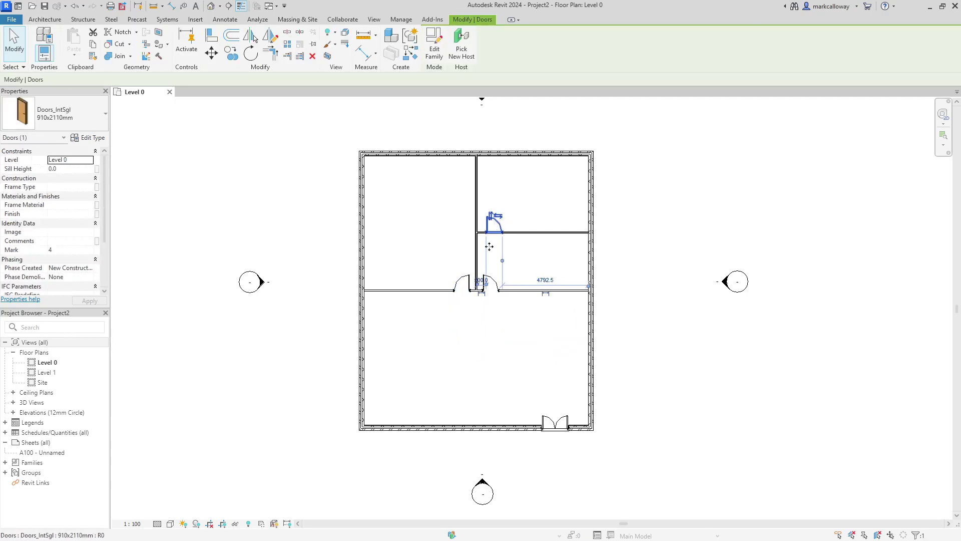
key(space)
key(space)
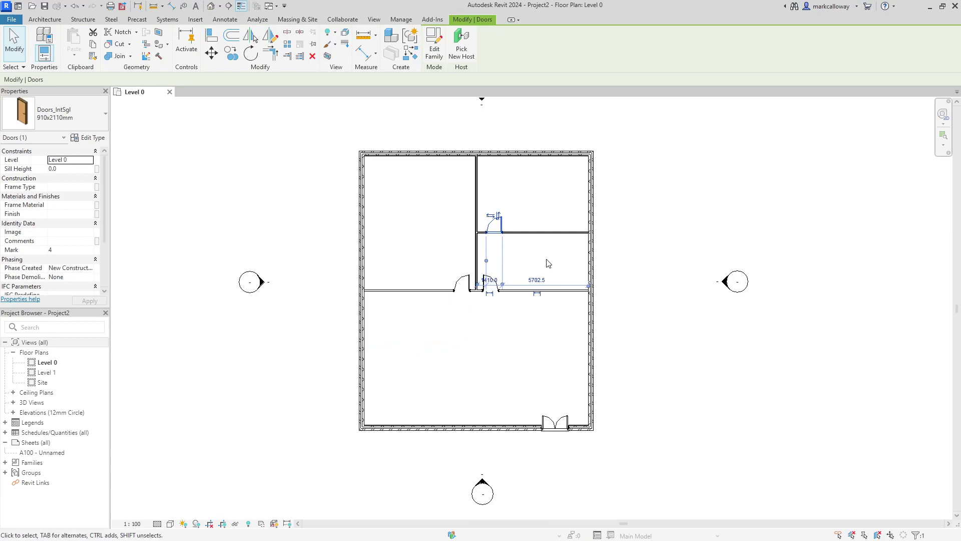
click(488, 347)
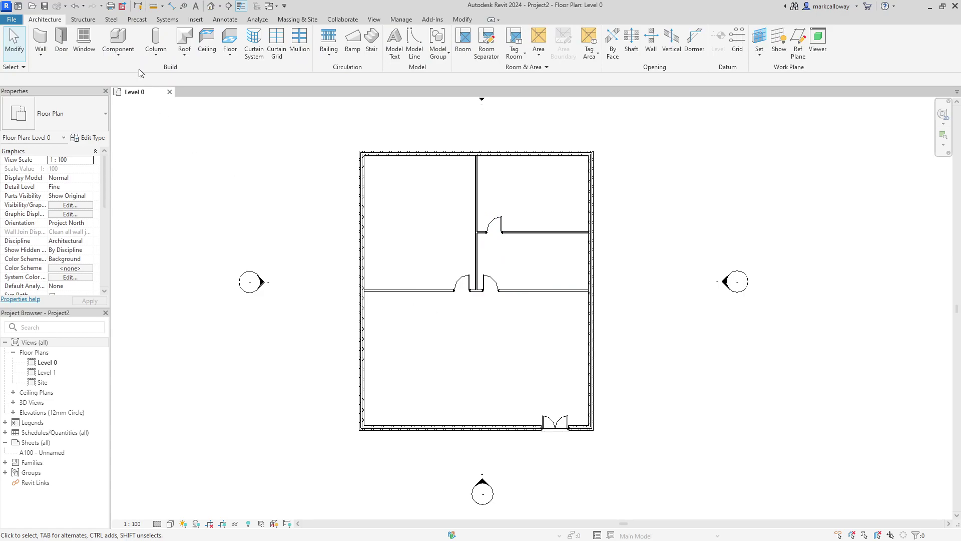
- Place four windows along the left exterior wall and one in the bottom wall
click(84, 40)
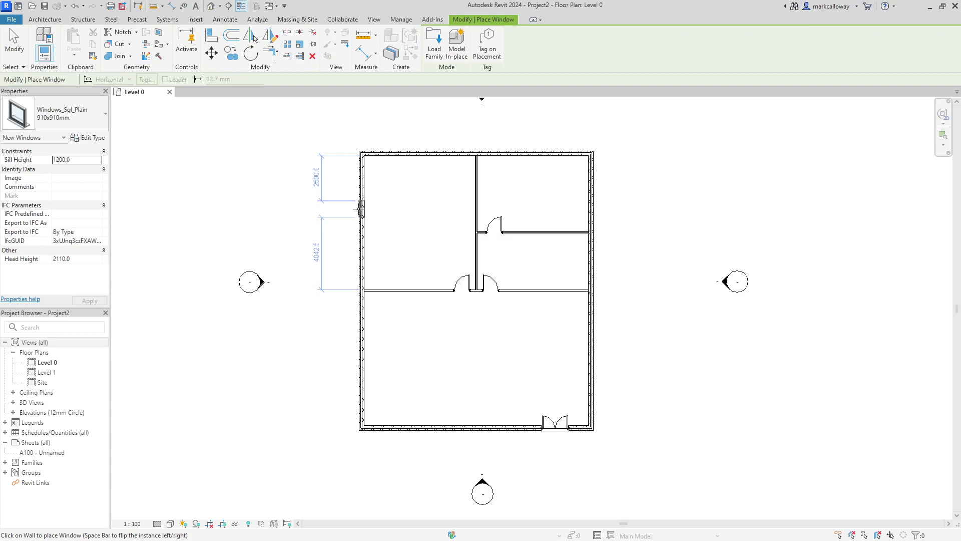
click(361, 193)
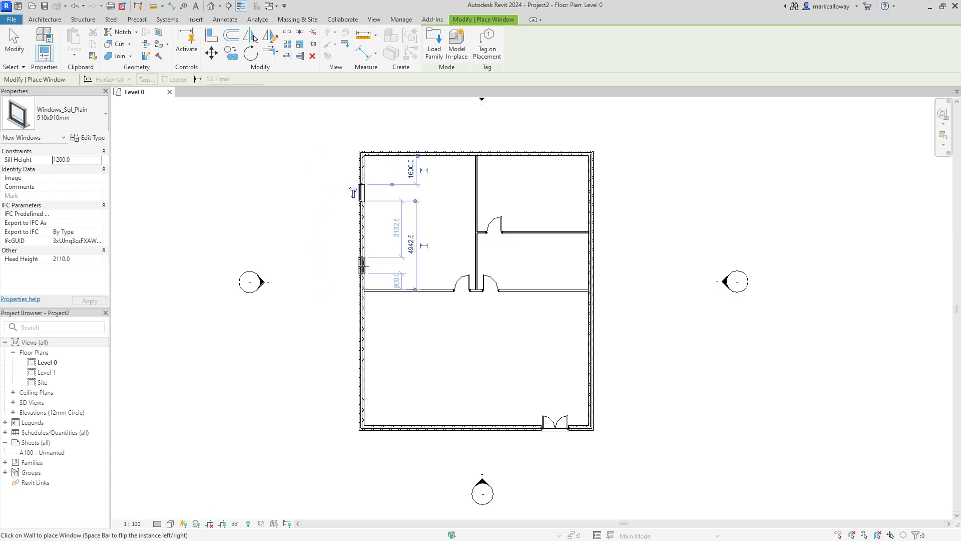
click(361, 265)
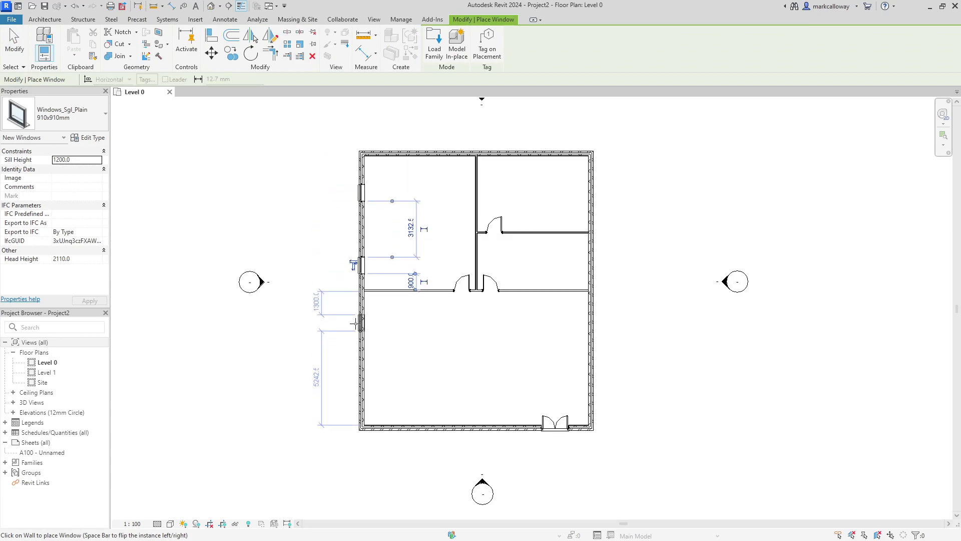
click(360, 323)
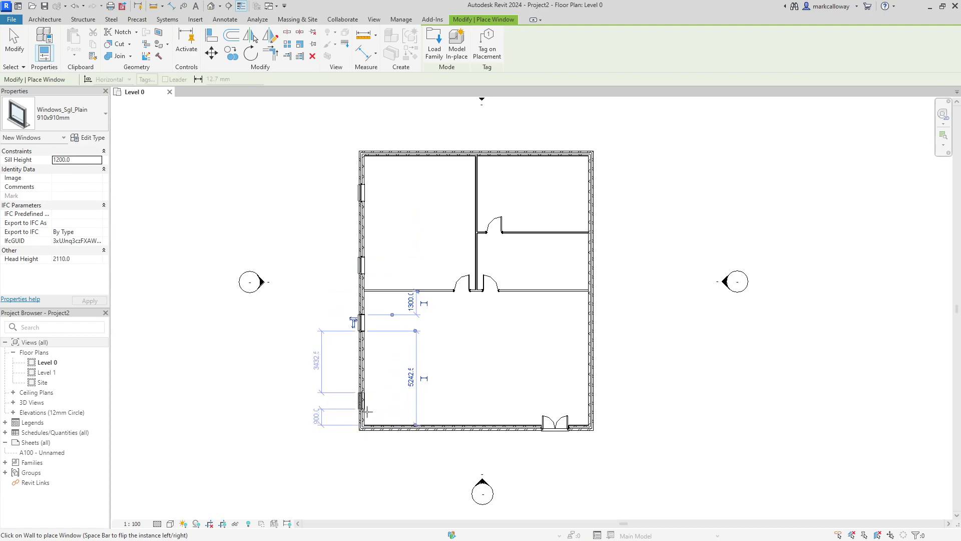
click(361, 411)
scroll(360, 418, up, 2)
scroll(358, 420, up, 2)
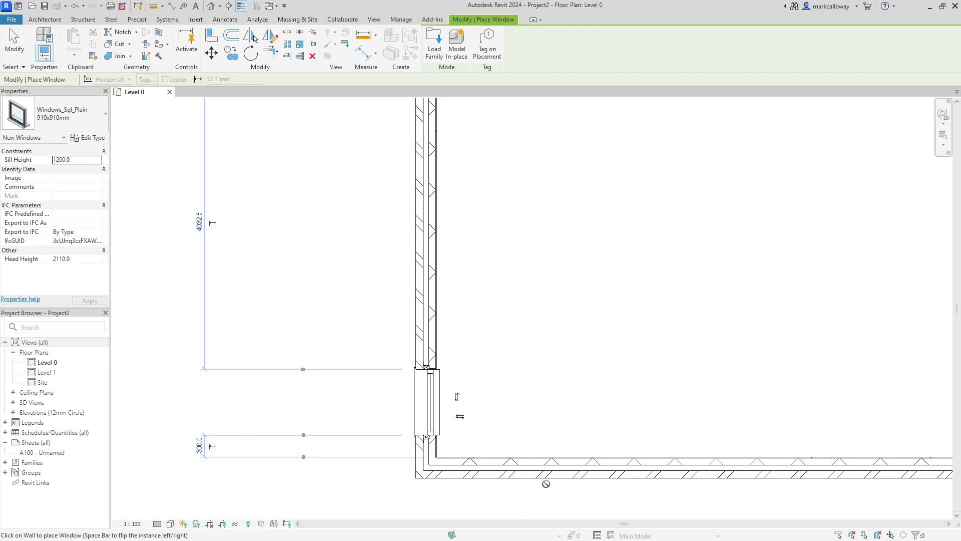
click(547, 483)
key(Escape)
key(Escape)
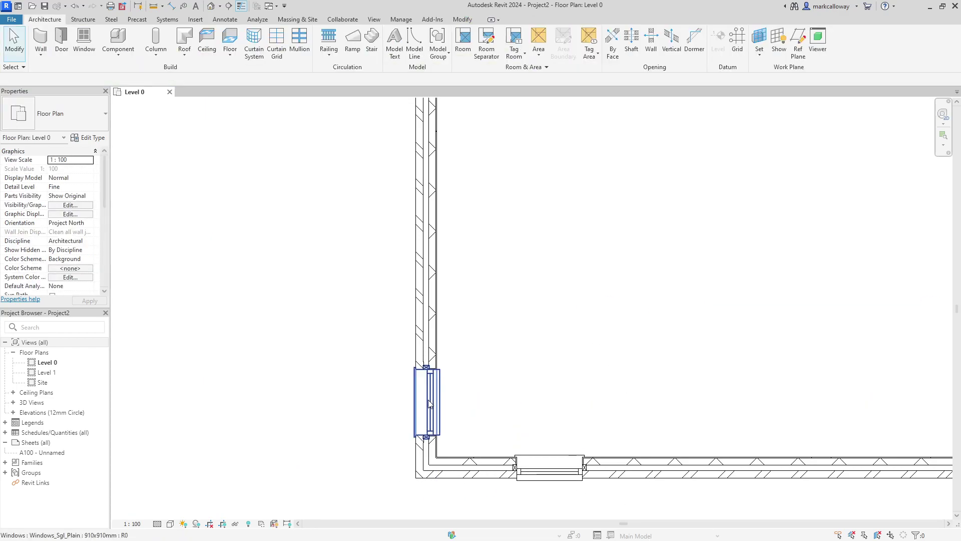
- Flip the lowest left-wall window and set it 200 mm from the bottom wall
click(432, 404)
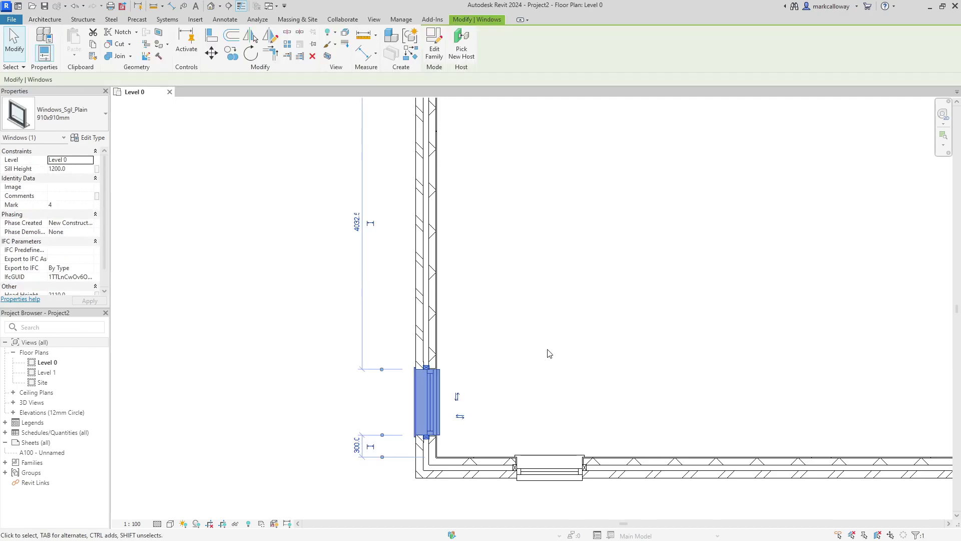
click(461, 418)
click(590, 408)
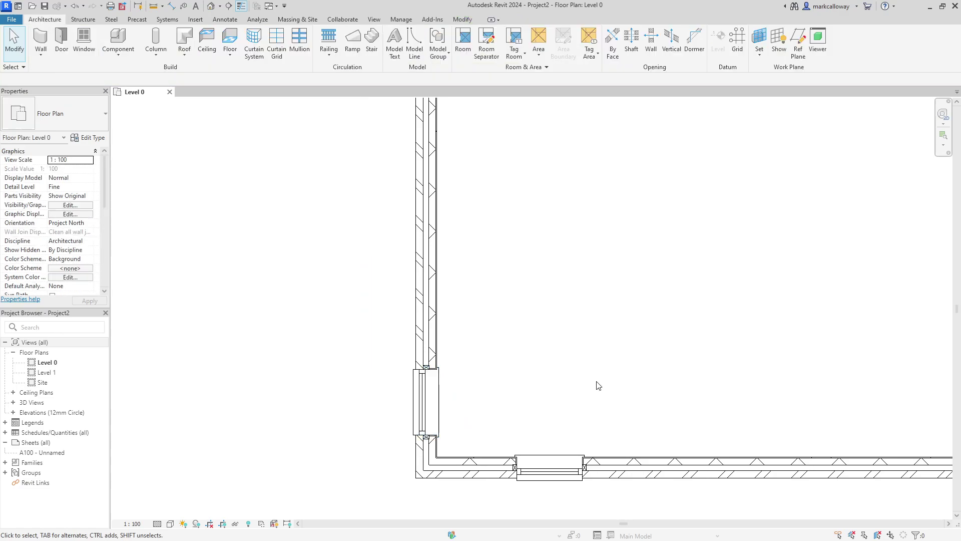
scroll(601, 382, down, 2)
scroll(631, 376, down, 2)
scroll(686, 360, down, 1)
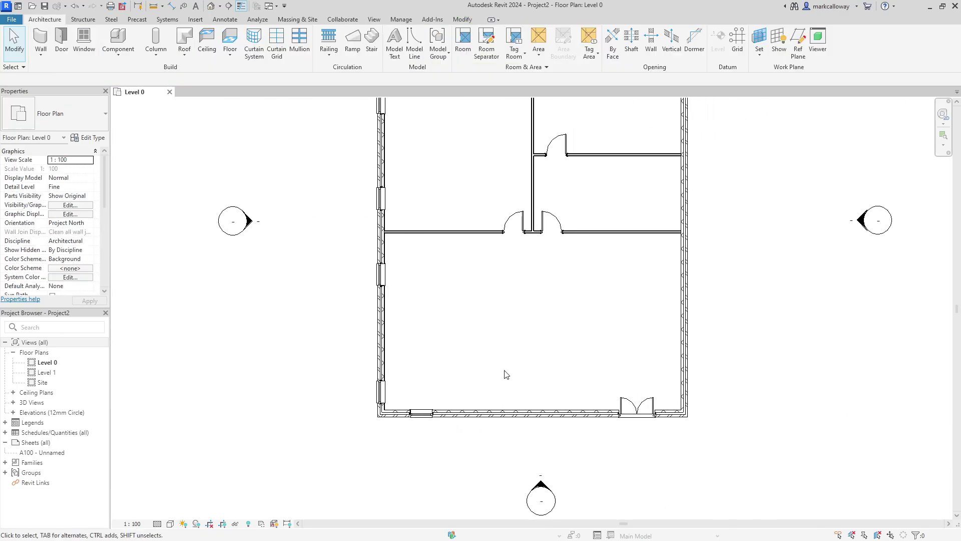
click(381, 391)
click(431, 408)
text(200)
key(Return)
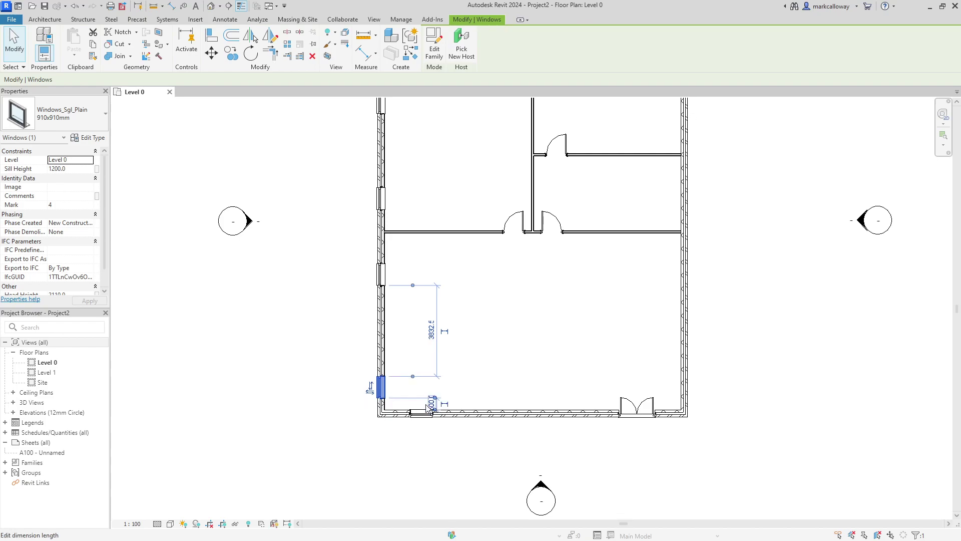
click(481, 354)
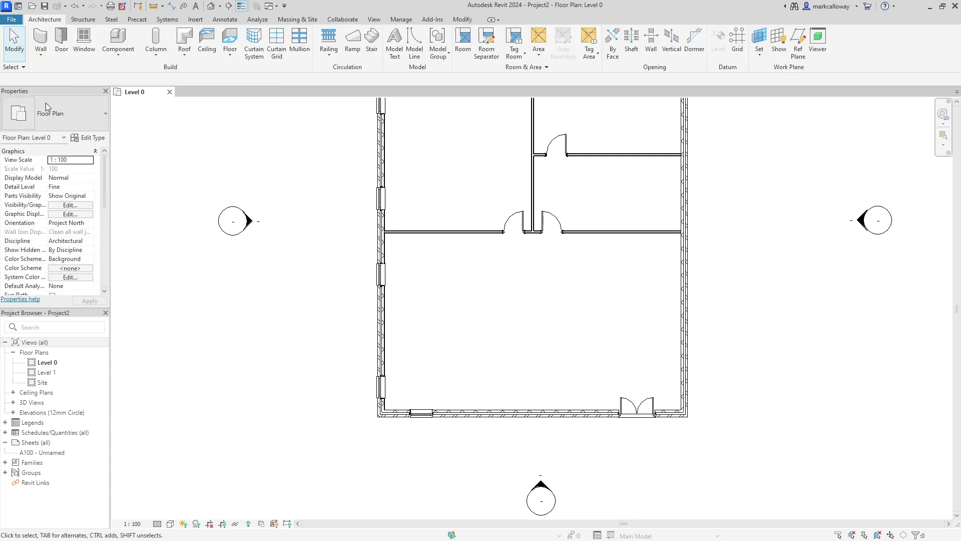
- Place 1810x910mm windows: four along the right wall and one in the top wall
click(83, 41)
click(72, 128)
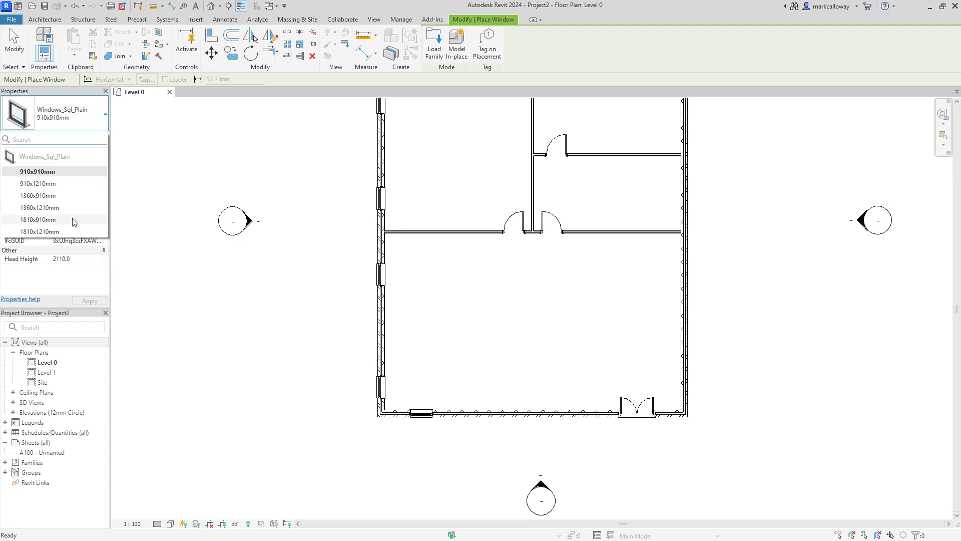
click(76, 220)
scroll(572, 286, down, 3)
middle_drag(596, 275, 566, 321)
click(600, 353)
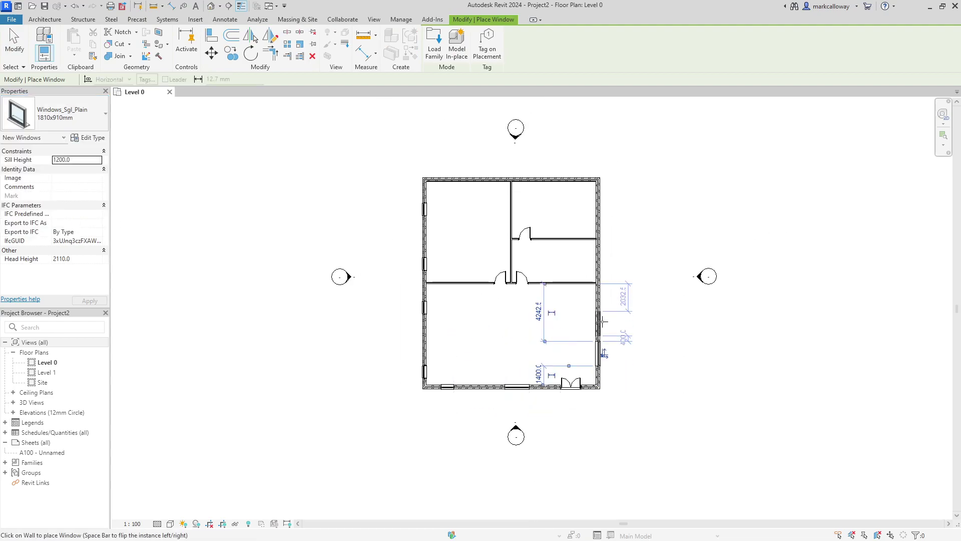
click(601, 312)
click(602, 259)
click(601, 209)
click(562, 180)
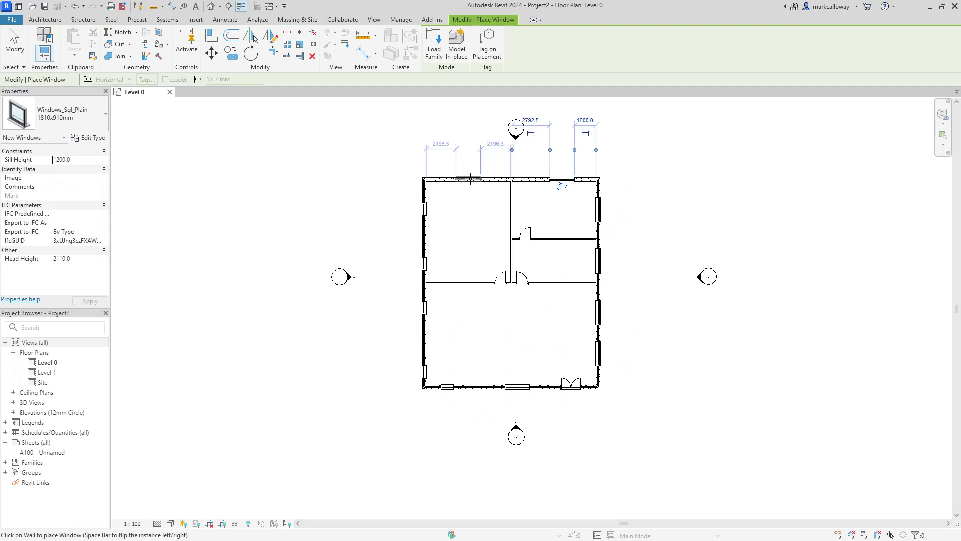
key(Escape)
key(Escape)
- Flip the facing of the top-wall window
click(561, 180)
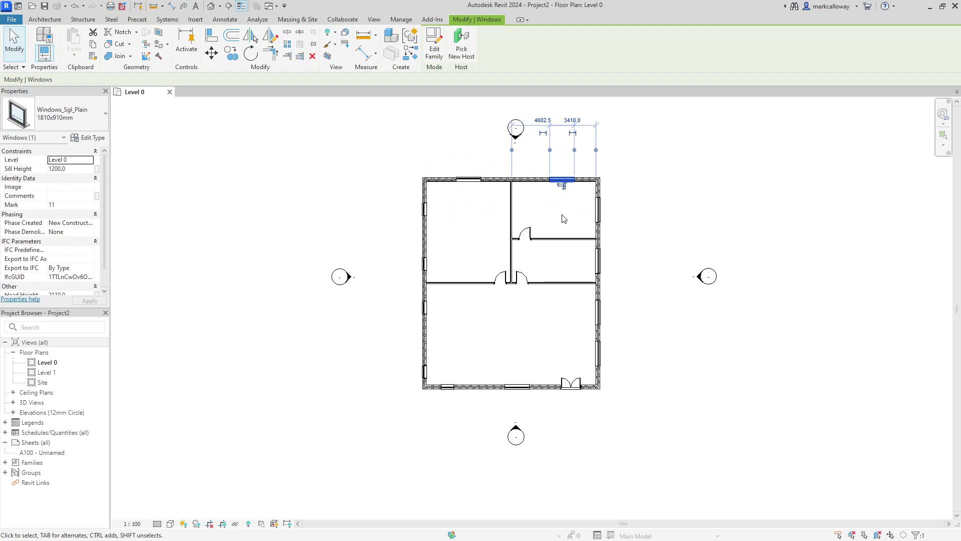
key(space)
key(Escape)
scroll(496, 323, up, 2)
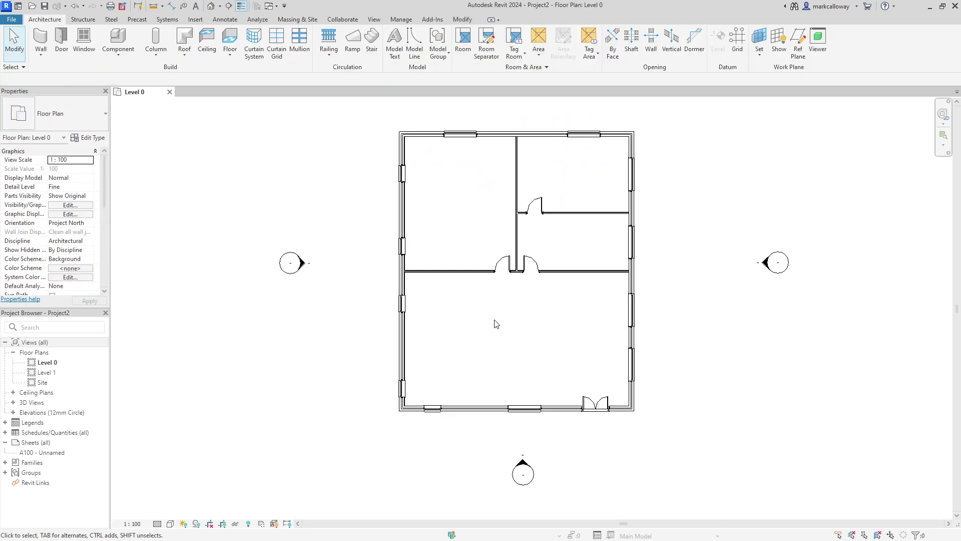
scroll(506, 315, up, 1)
scroll(502, 337, up, 1)
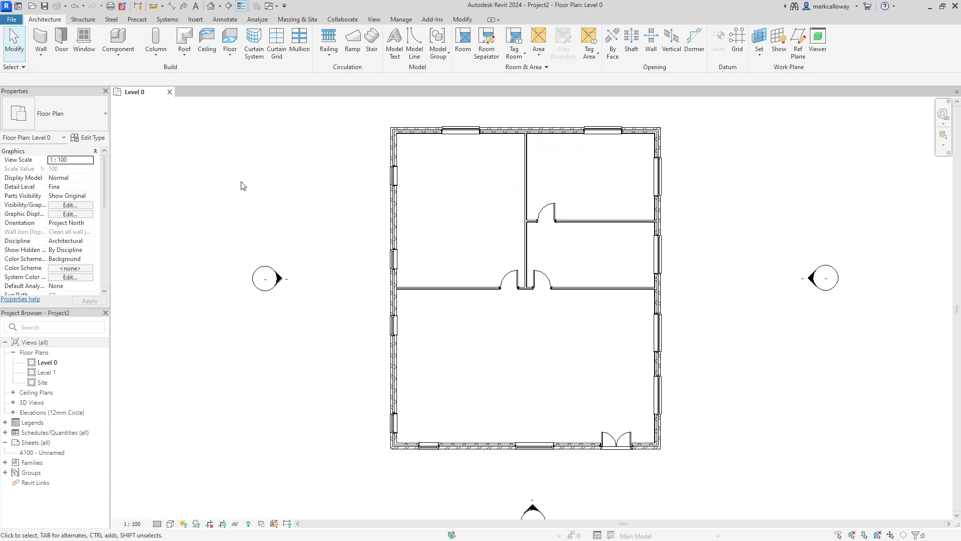
- Place six Furniture_Desk 1525x762mm desks: two upper-left, one per right room, two in the lower room
click(118, 42)
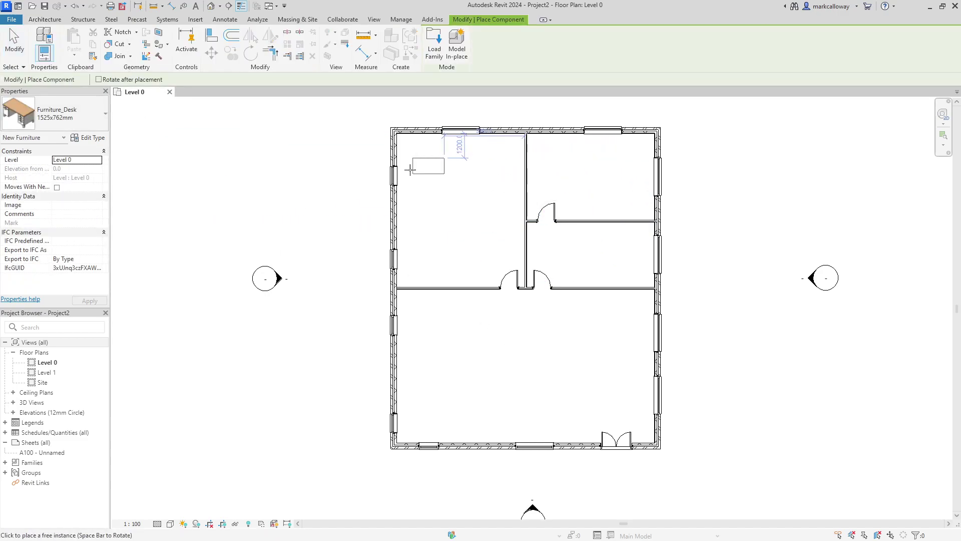
click(415, 162)
click(540, 163)
click(613, 246)
click(415, 252)
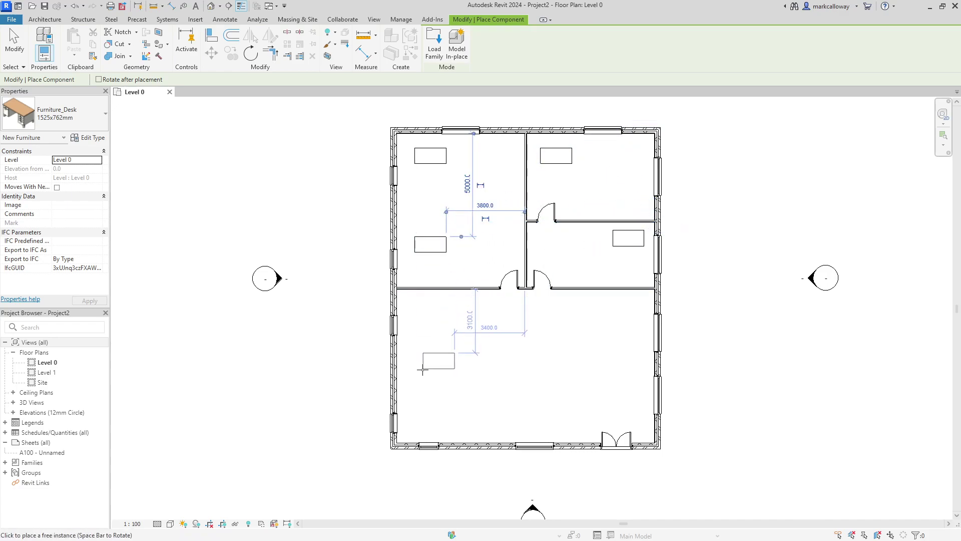
click(415, 340)
click(416, 412)
key(Escape)
key(Escape)
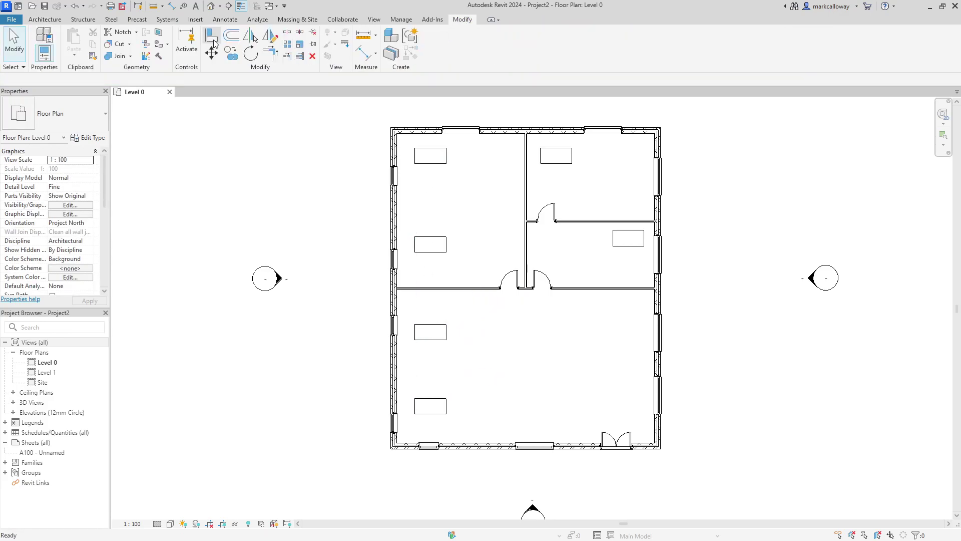
- Align the four left-side desks to the left exterior wall face using Multiple Alignment
click(211, 35)
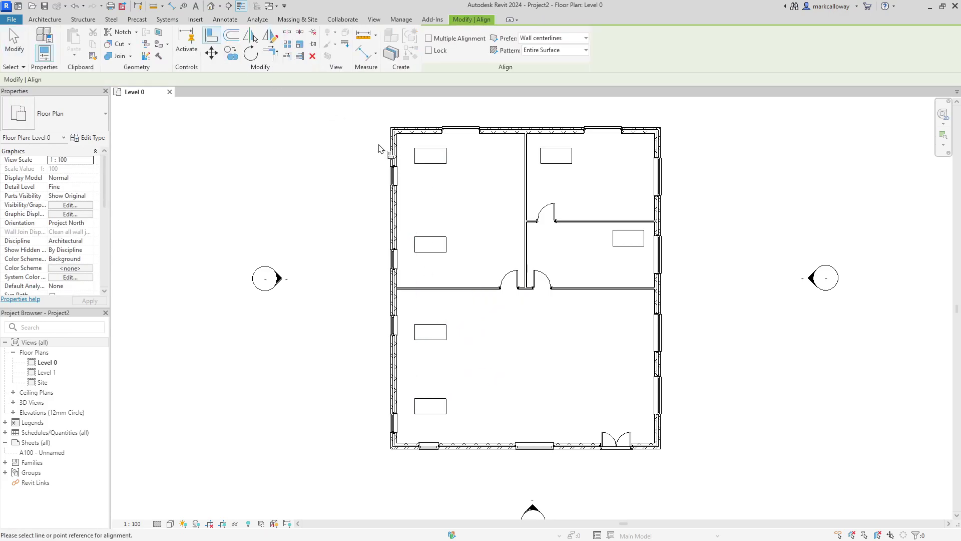
click(415, 156)
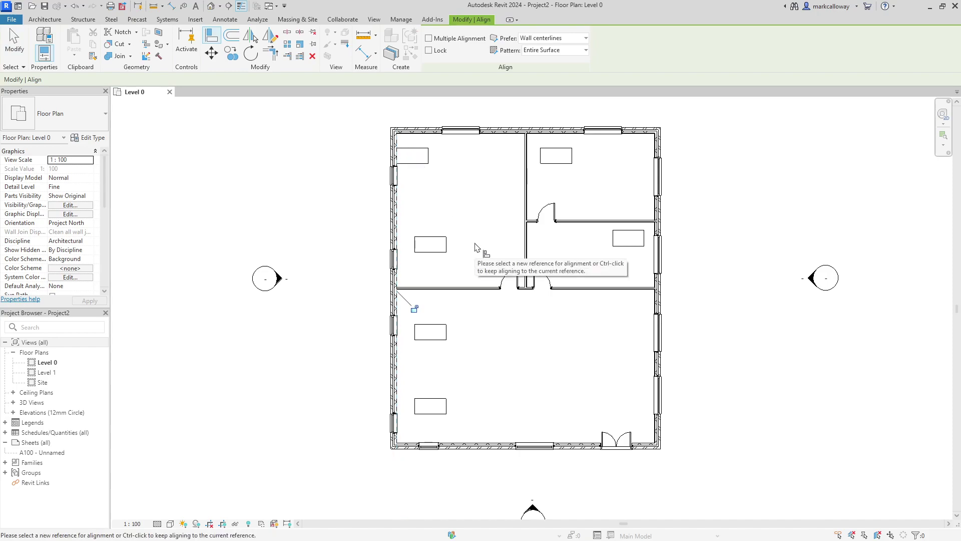
click(428, 37)
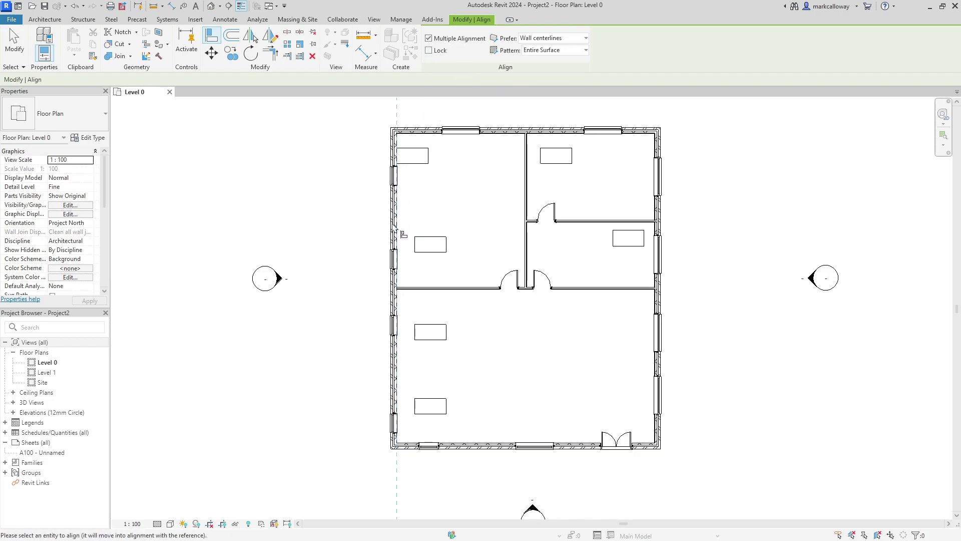
click(416, 248)
click(415, 338)
click(415, 409)
key(Escape)
key(Escape)
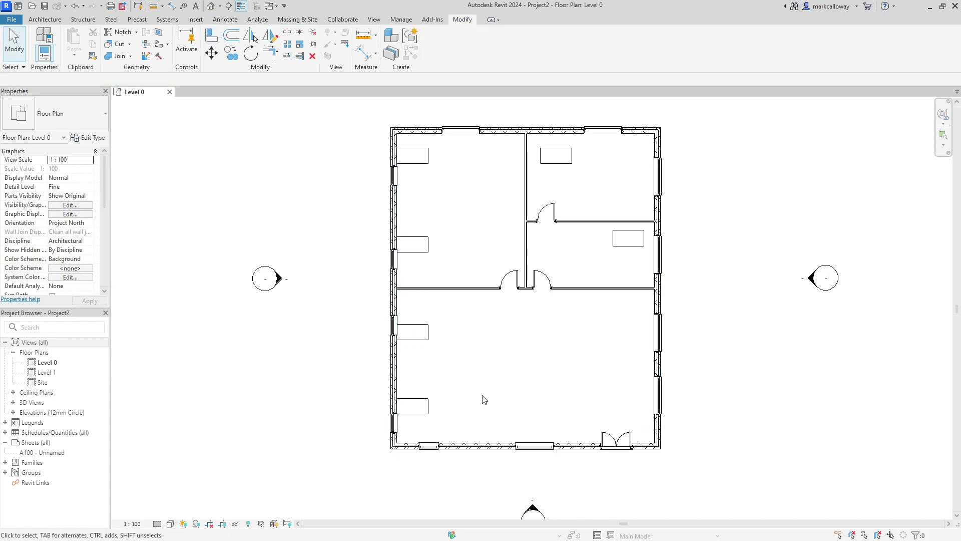
click(45, 19)
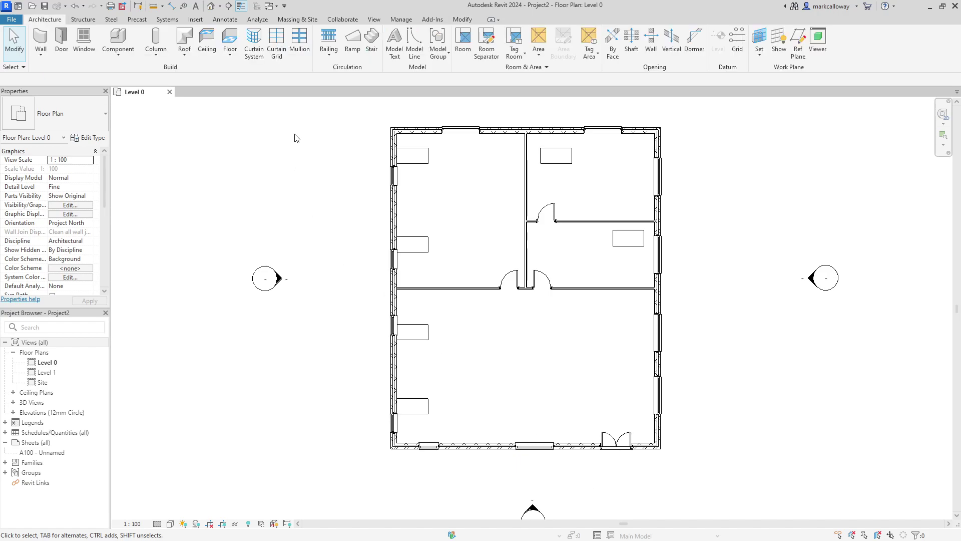
- Create a Level 0 floor slab bounded by the four exterior walls via Pick Walls
click(232, 39)
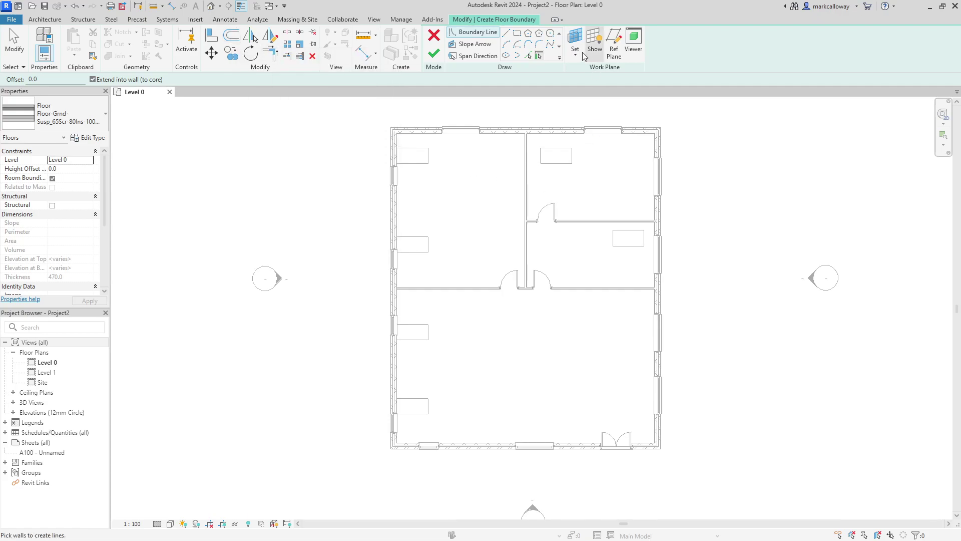
click(538, 58)
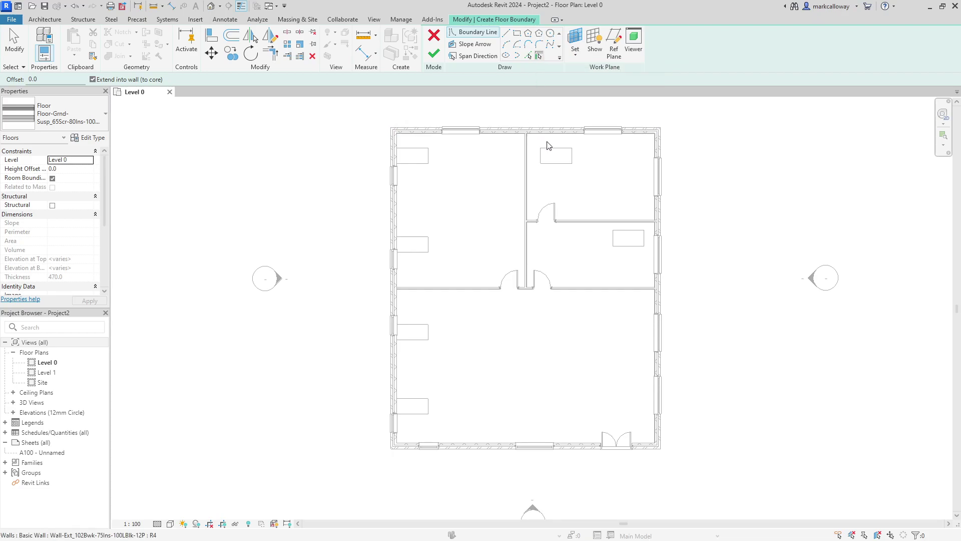
click(557, 131)
click(657, 150)
click(575, 443)
click(398, 362)
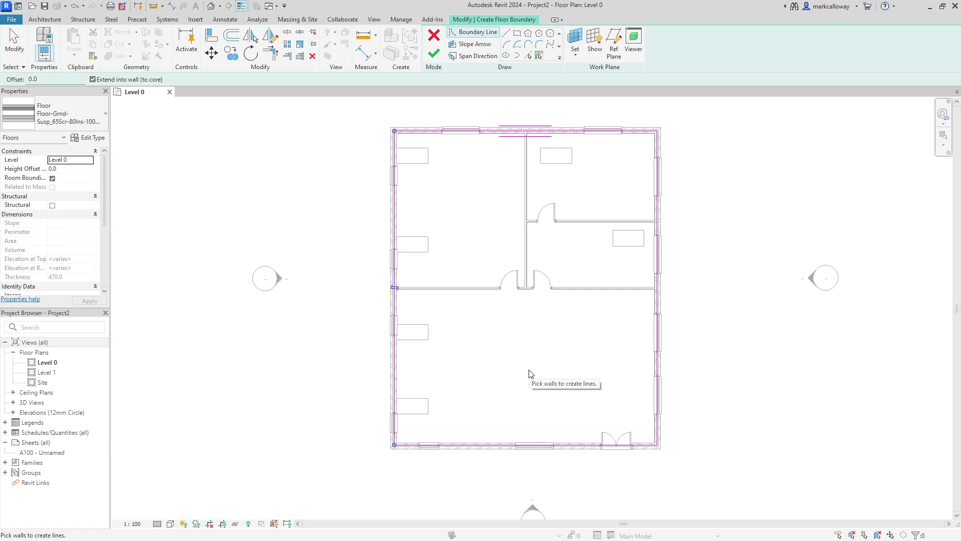
key(Escape)
click(433, 54)
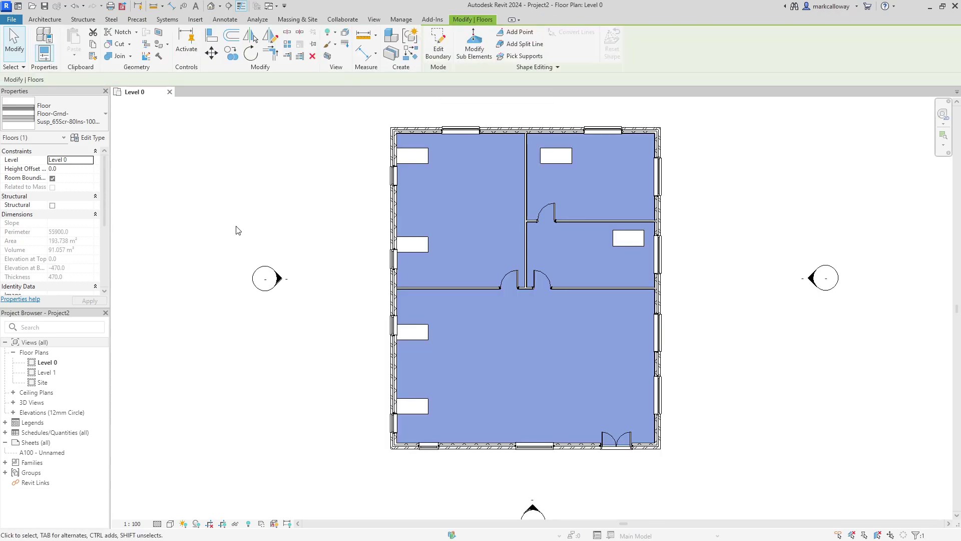
key(Escape)
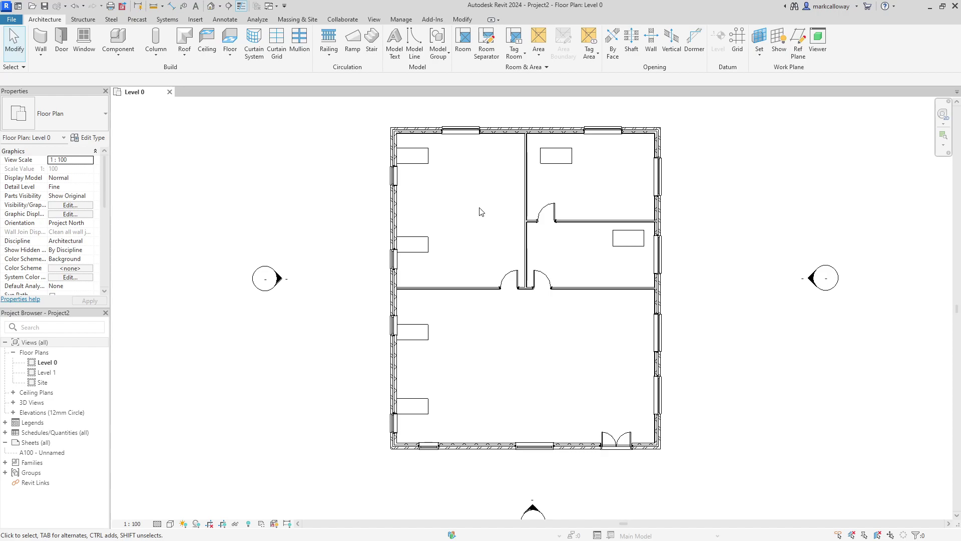
- Switch to the default 3D view and check an exterior wall's unconnected height (8000)
click(214, 6)
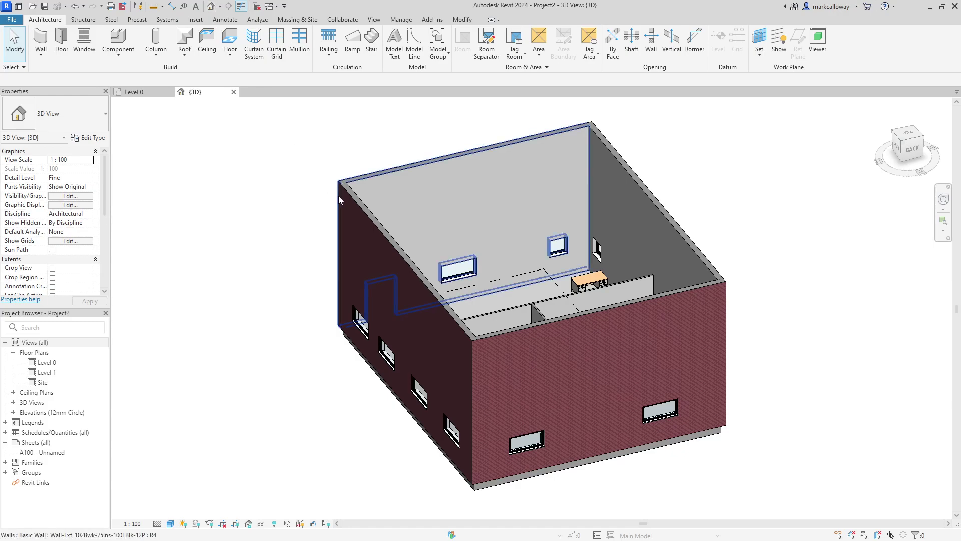
click(470, 157)
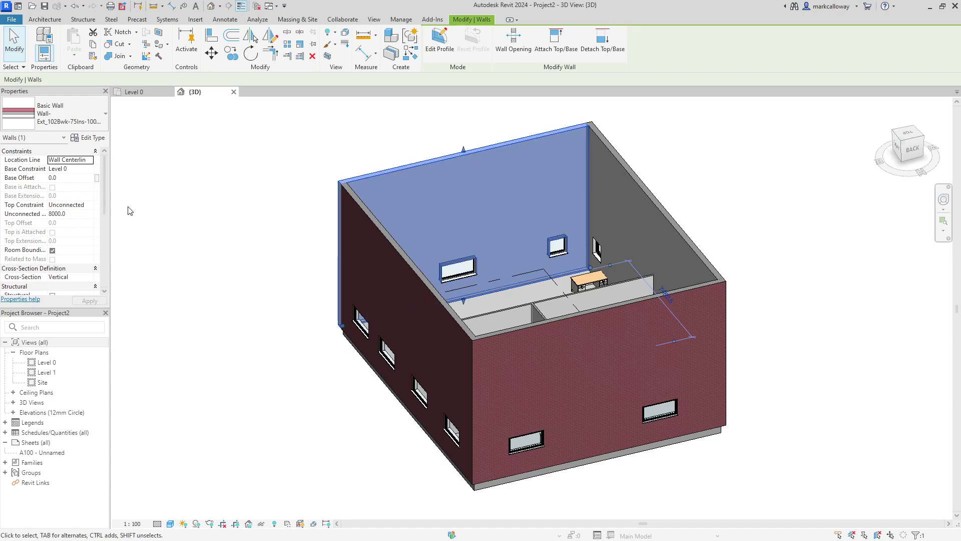
click(72, 216)
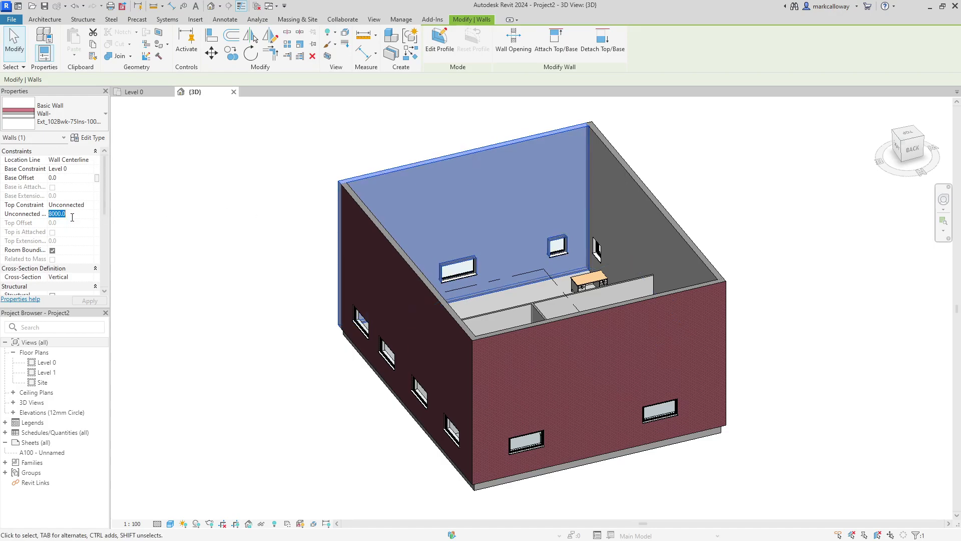
key(Escape)
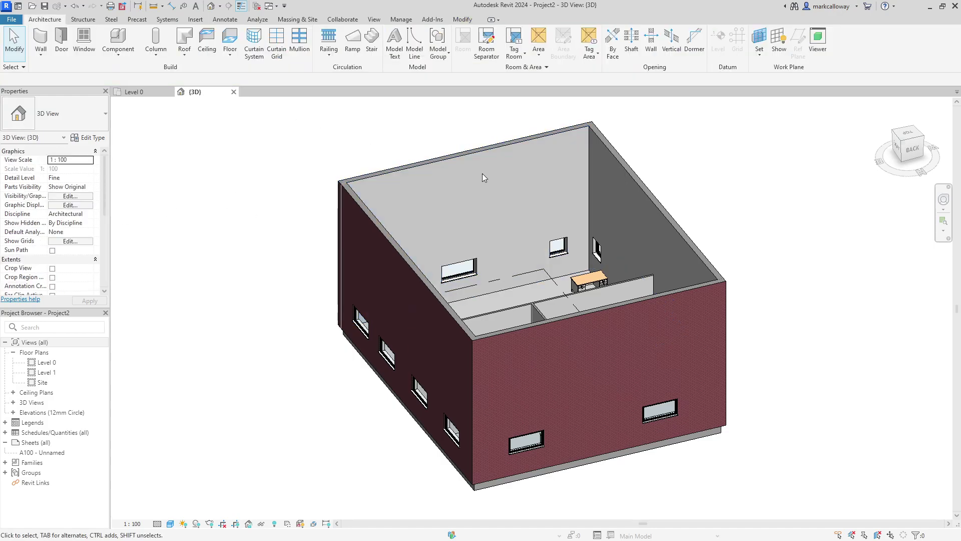
- Select the four exterior walls and set their Top Constraint to Up to level: Level 1
key(Tab)
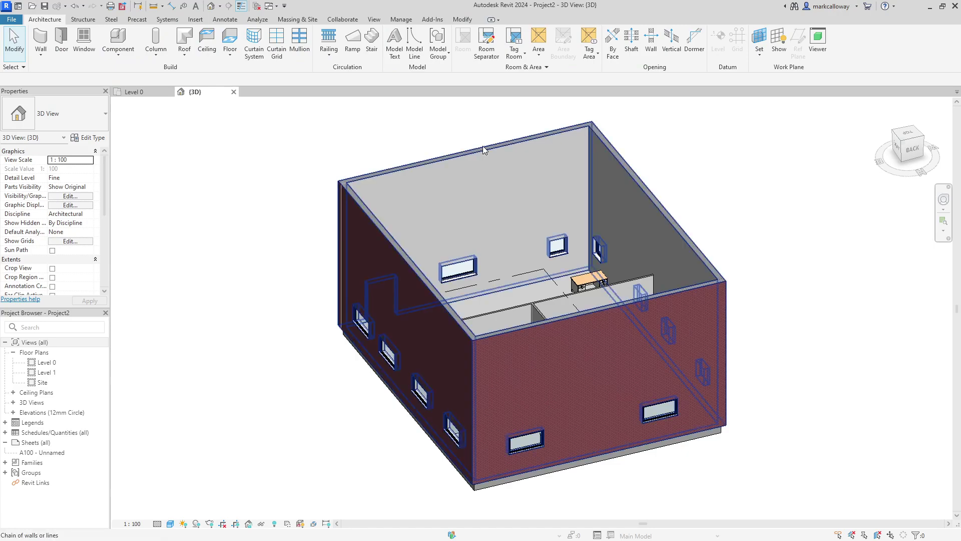
click(483, 150)
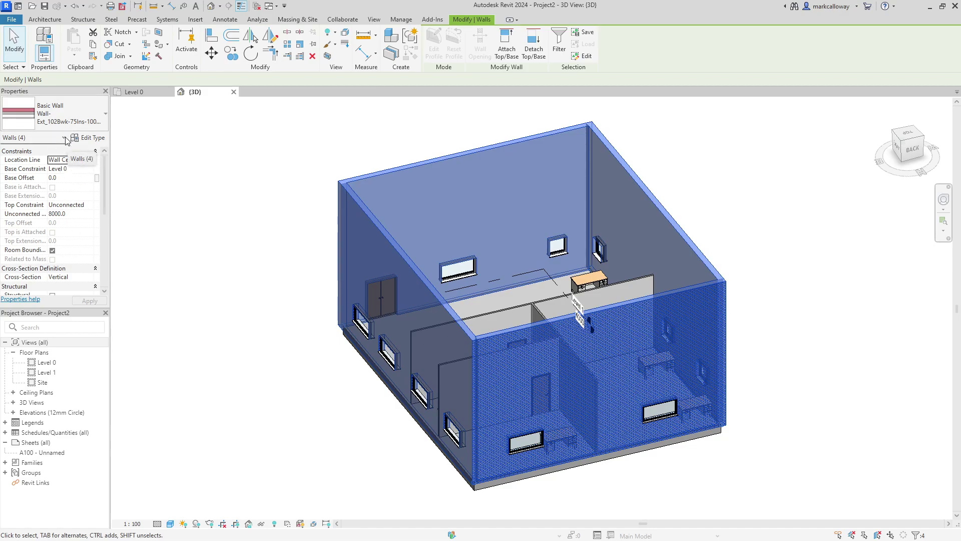
click(83, 214)
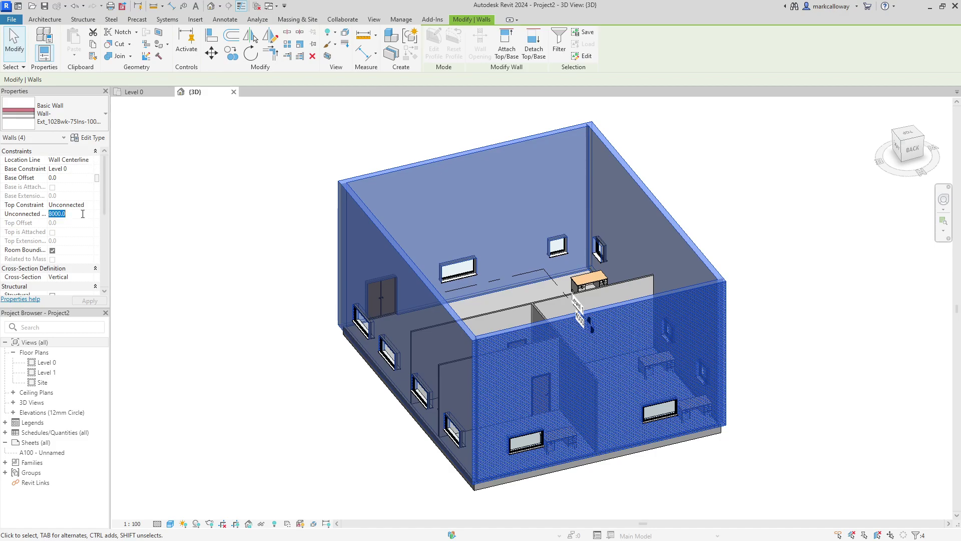
click(84, 205)
click(90, 205)
click(87, 230)
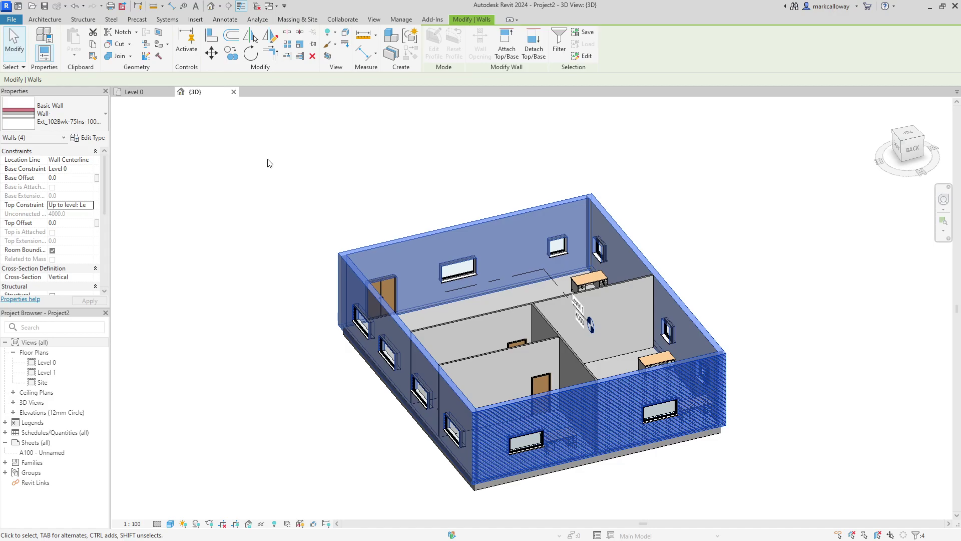
mouse_move(200, 361)
shift+middle_down()
mouse_move(233, 388)
mouse_move(348, 329)
shift+middle_up()
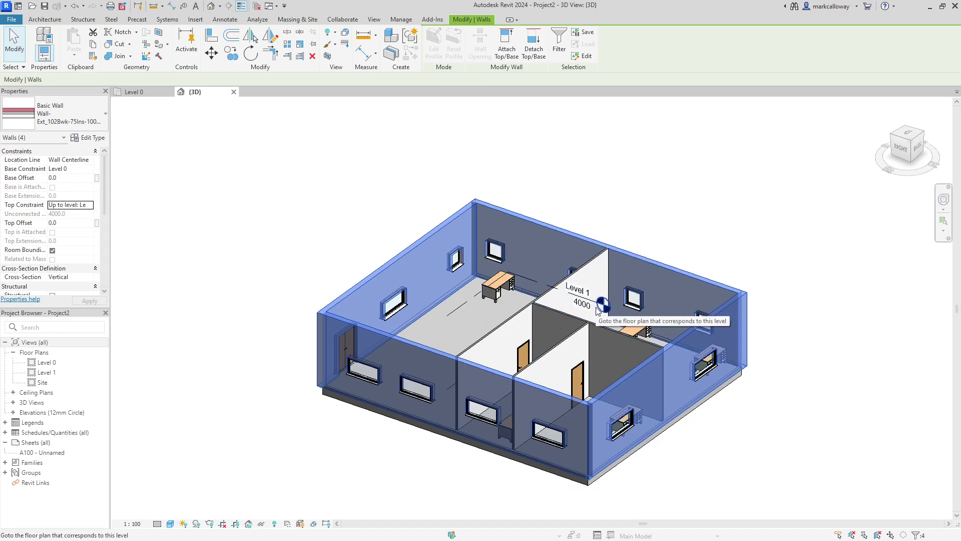
shift+middle_drag(291, 285, 234, 294)
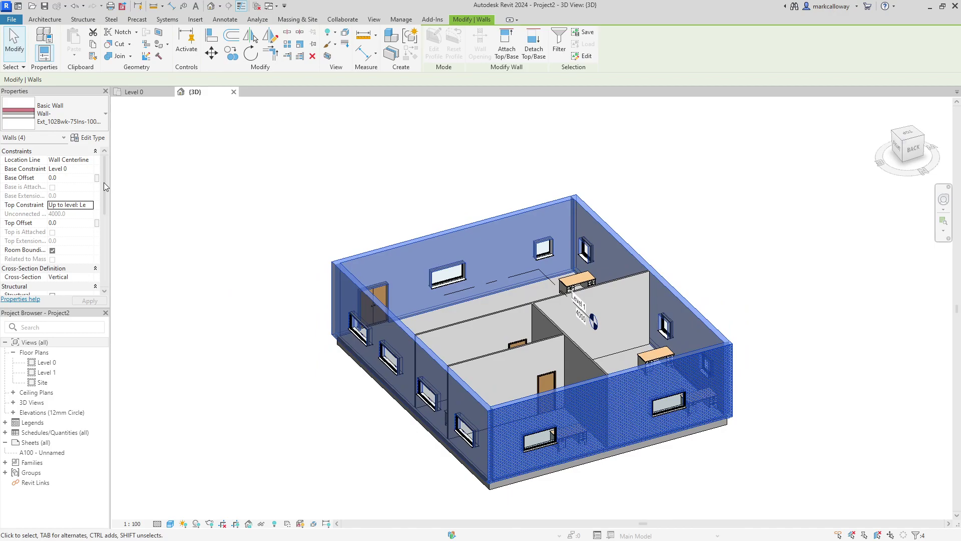
- Give the selected exterior walls a -500 base offset and apply it
click(73, 180)
text(-)
text(500)
click(191, 220)
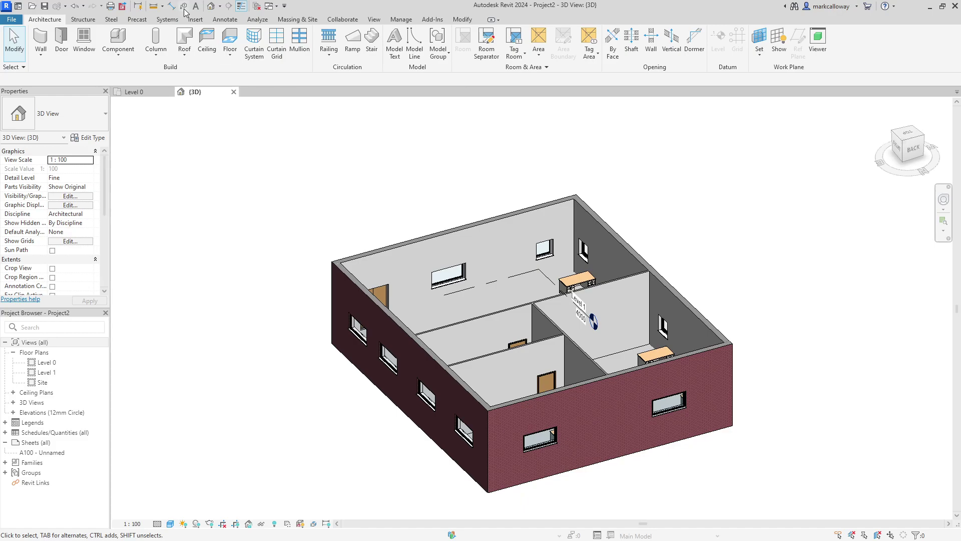
- Place wall foundations under the exterior walls using the Structure Foundation: Wall tool
click(83, 20)
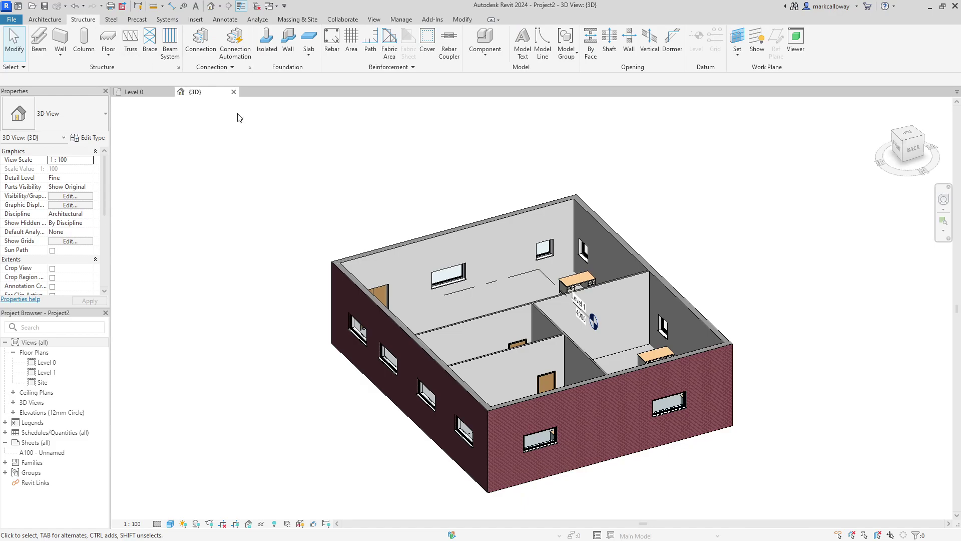
click(291, 53)
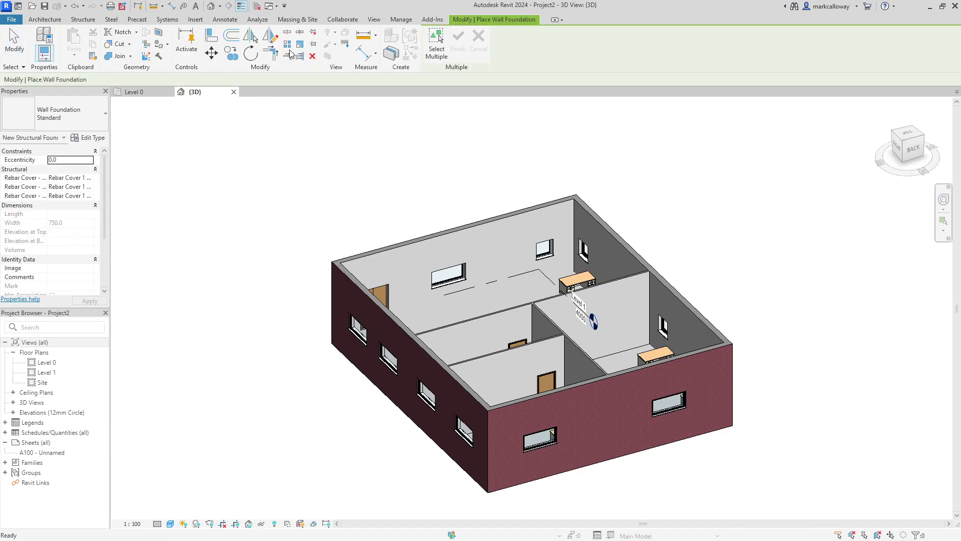
click(481, 227)
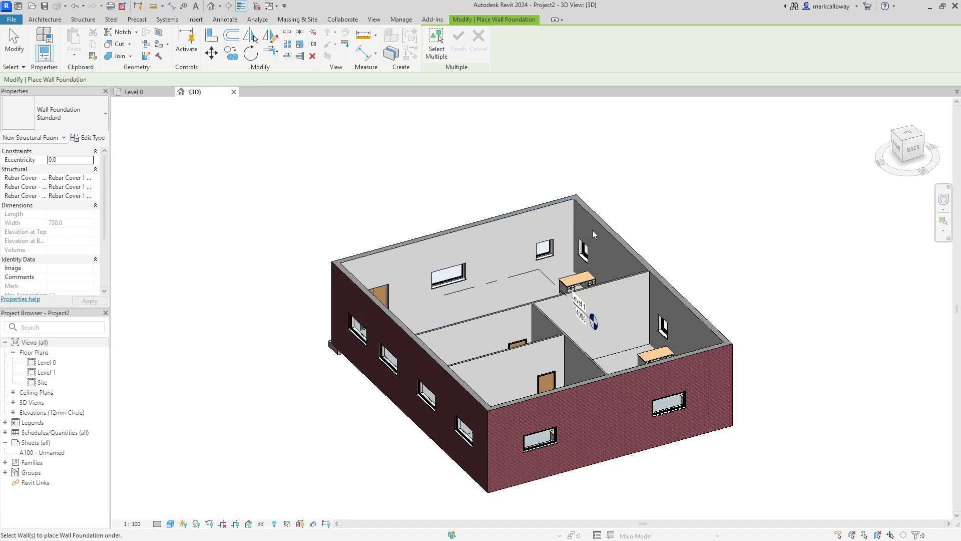
click(631, 373)
click(453, 374)
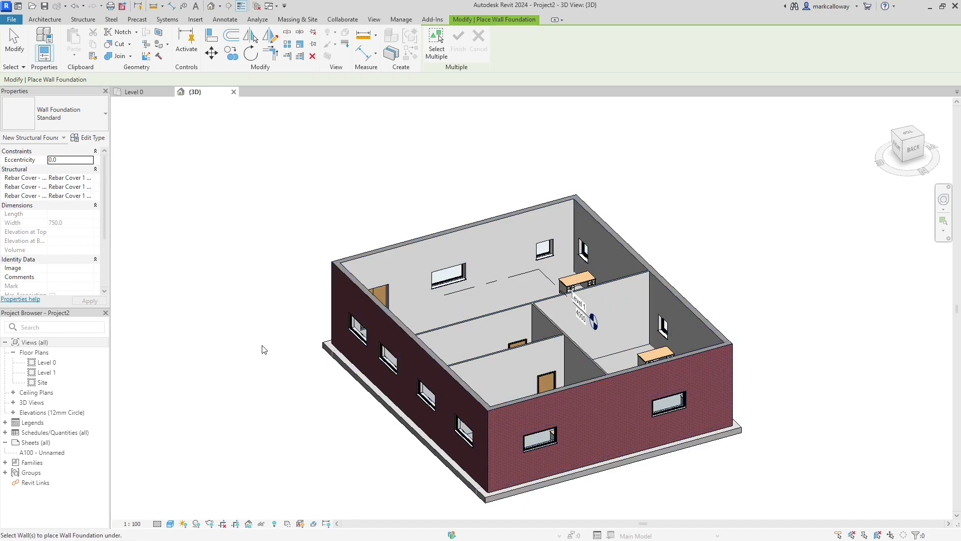
key(Escape)
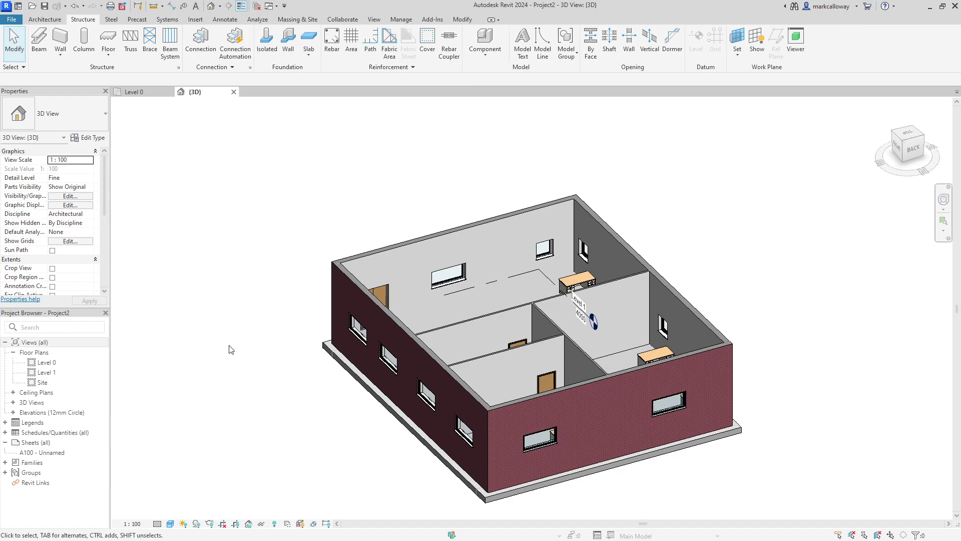
- Start a Roof by Footprint on Level 1 in the 3D view with a 500 overhang
click(48, 373)
double_click(52, 379)
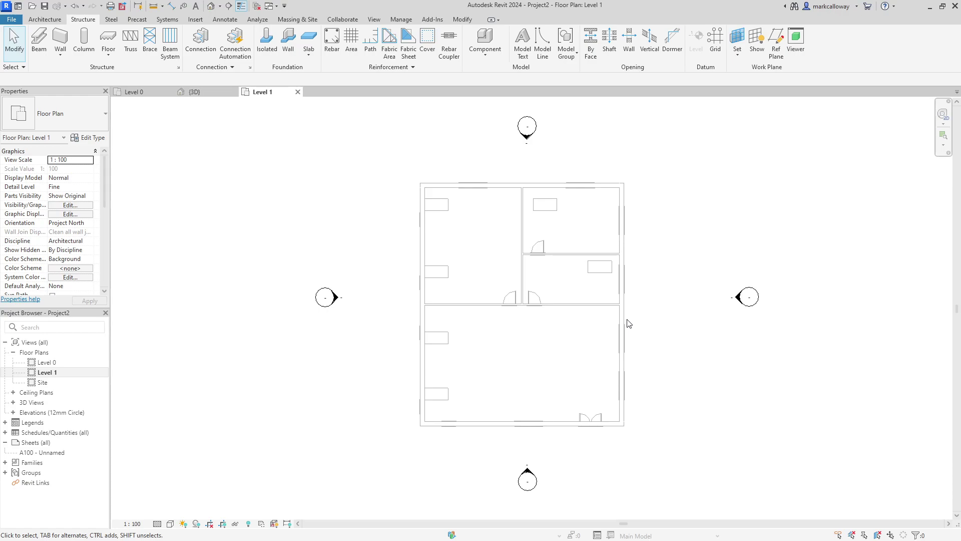
click(196, 91)
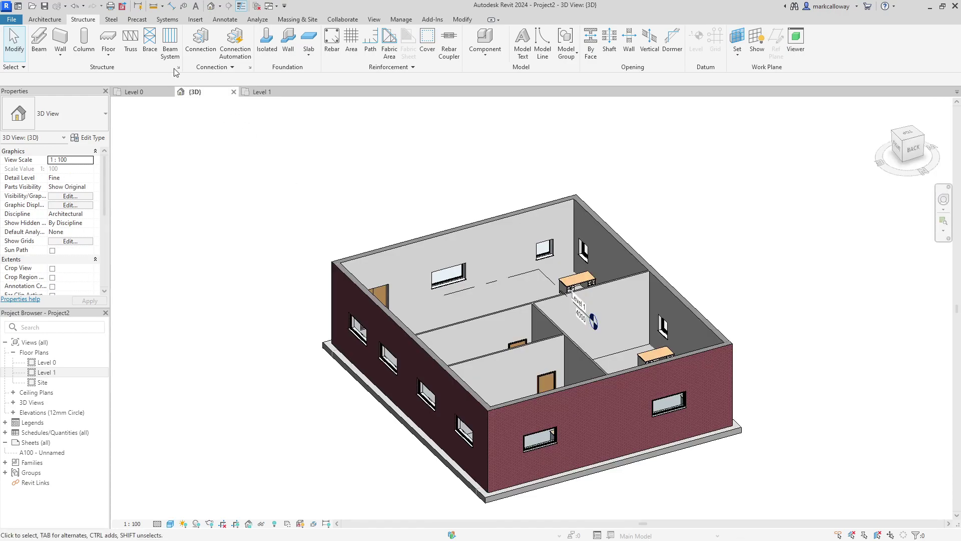
click(55, 21)
click(185, 39)
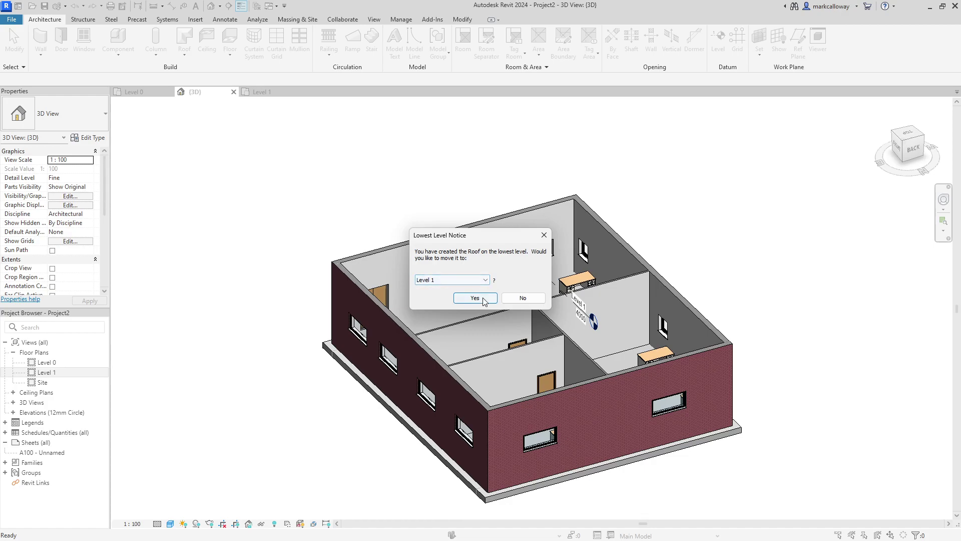
click(483, 300)
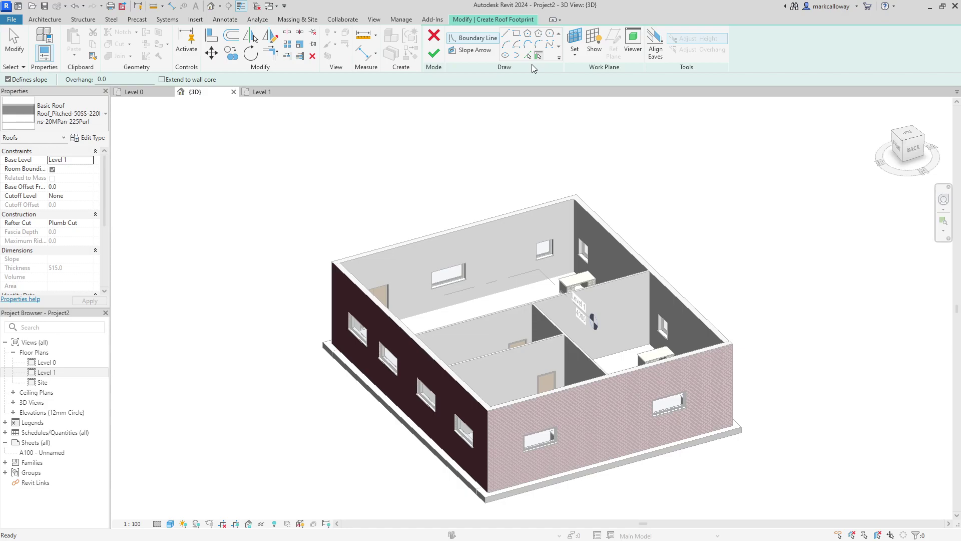
click(102, 80)
text(500)
- Pick all four exterior walls as roof edges, finish the hipped roof and select it
click(449, 232)
click(665, 277)
click(662, 406)
click(398, 360)
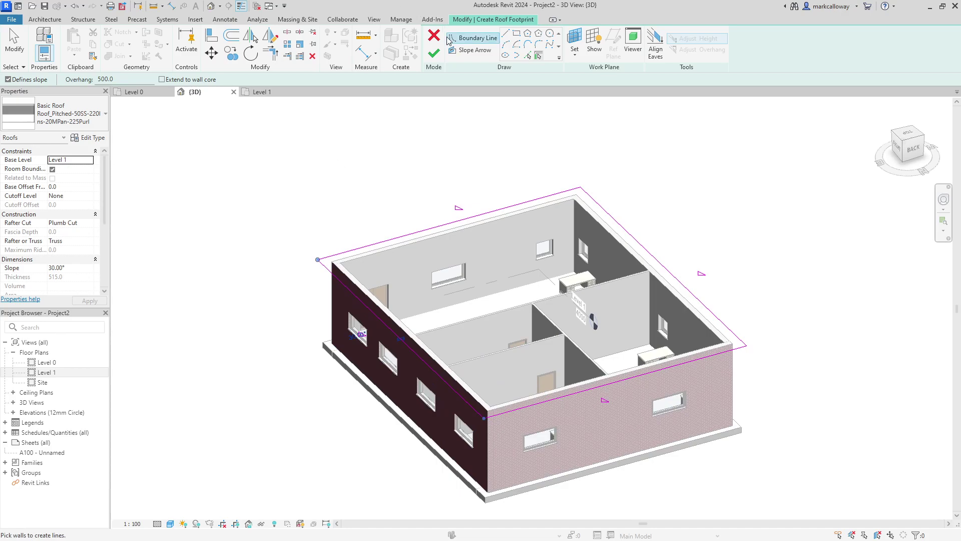
click(433, 52)
click(174, 196)
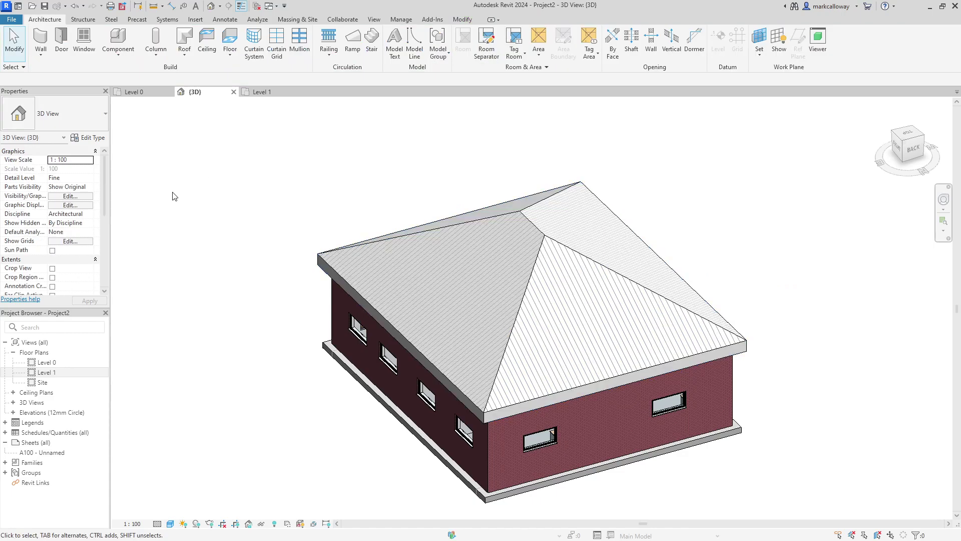
mouse_move(450, 339)
shift+middle_down()
mouse_move(177, 357)
mouse_move(601, 489)
shift+middle_up()
click(547, 231)
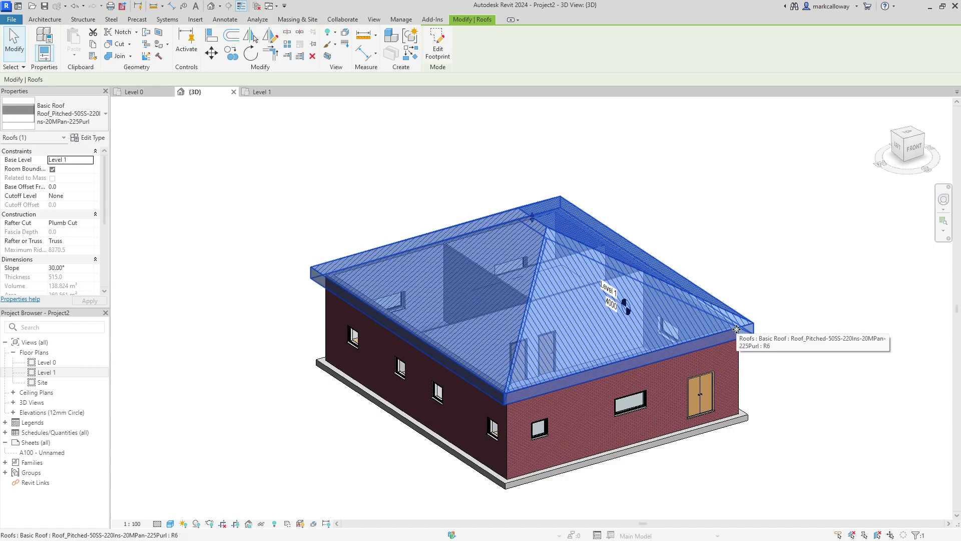
- Edit the roof footprint to give the front edge a 40° slope and finish
click(438, 51)
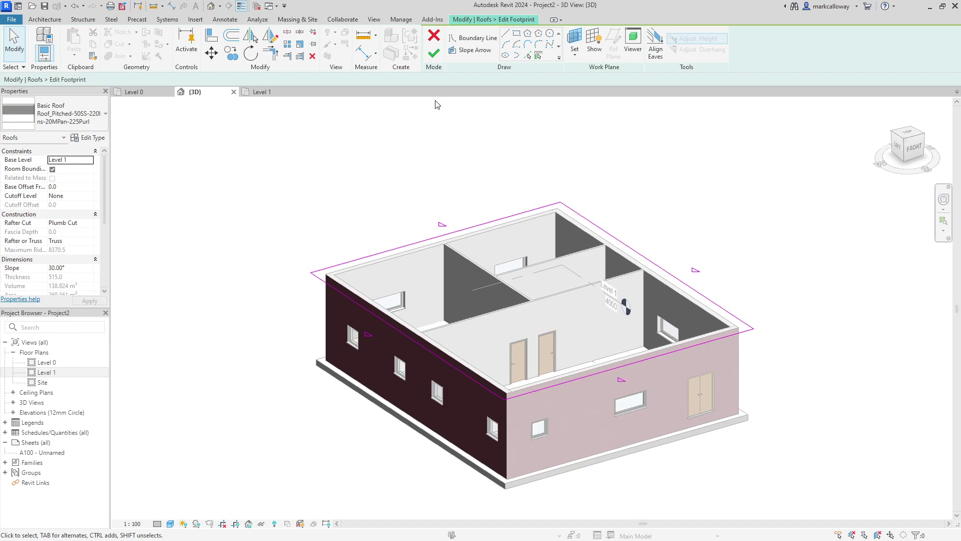
click(663, 357)
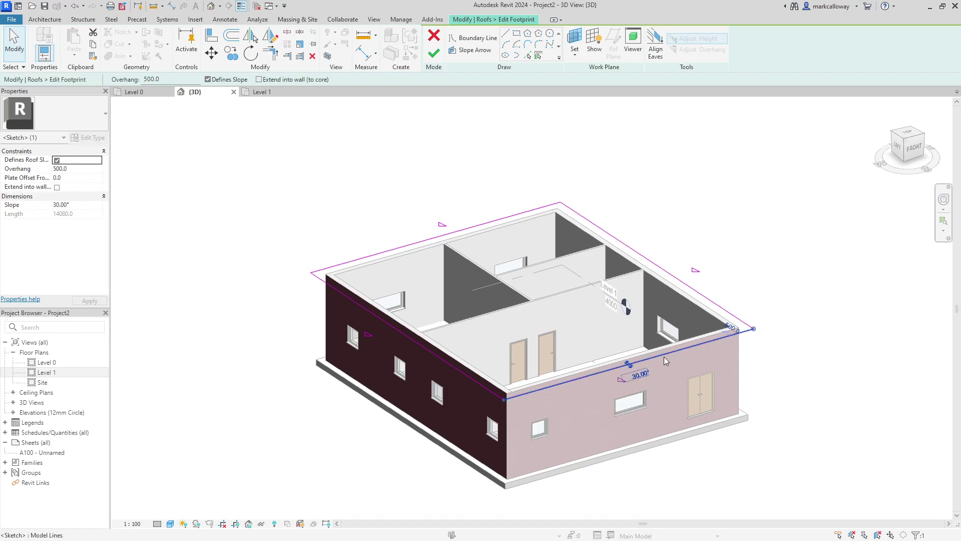
click(640, 374)
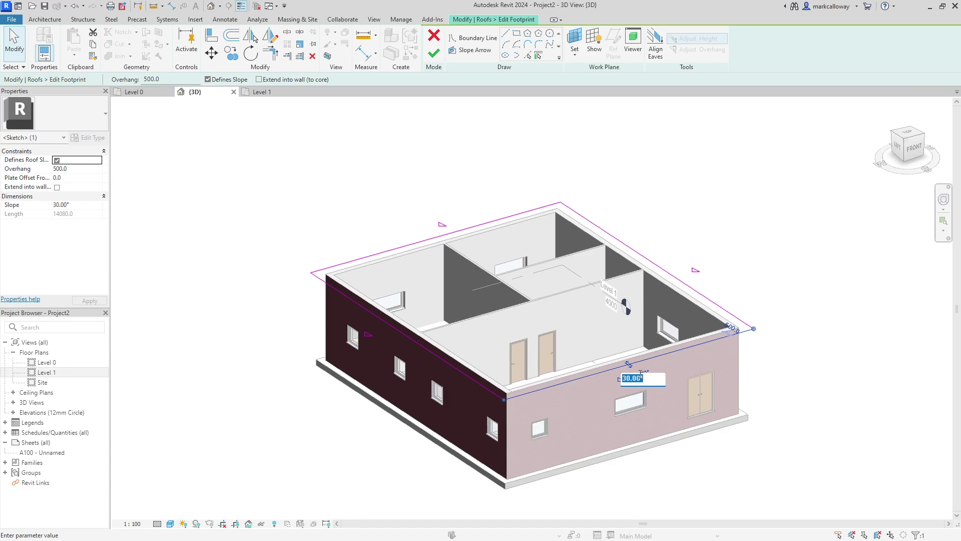
text(40)
key(Return)
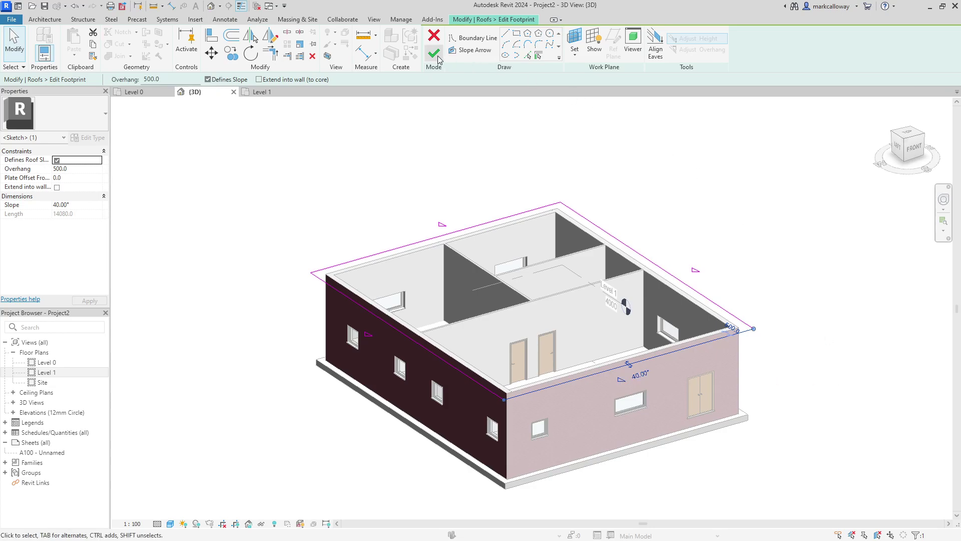
click(433, 54)
key(Escape)
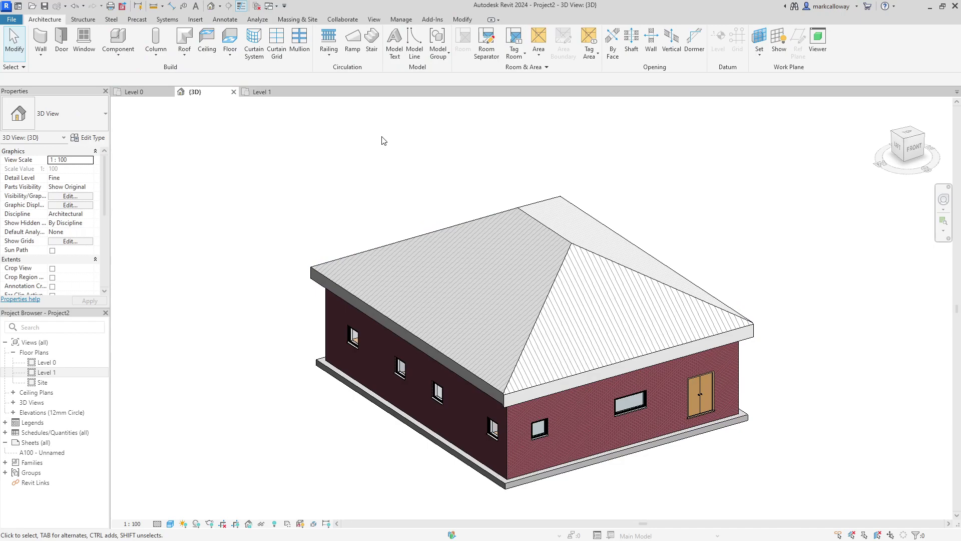
- Uncheck Defines Slope on the gable-end edges so the roof rebuilds as a gable roof
click(550, 277)
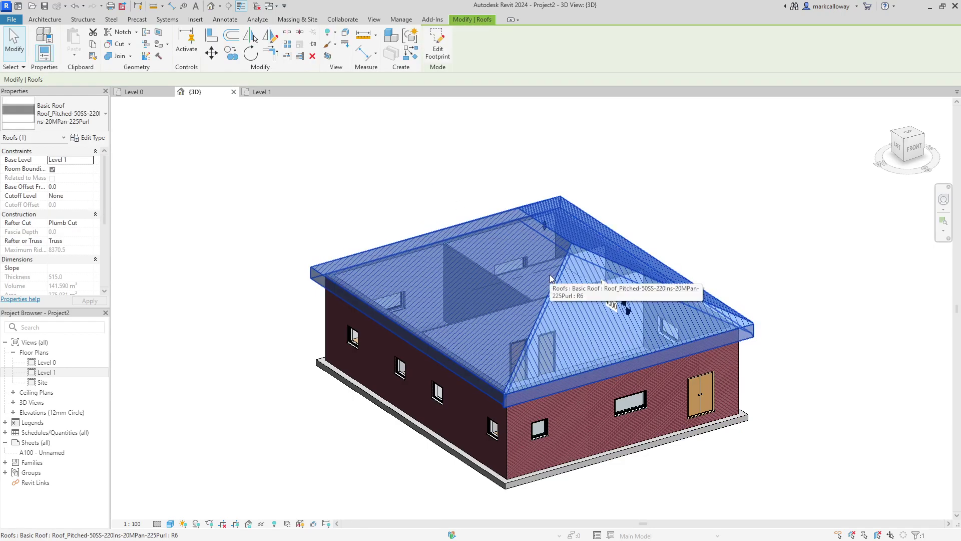
click(438, 45)
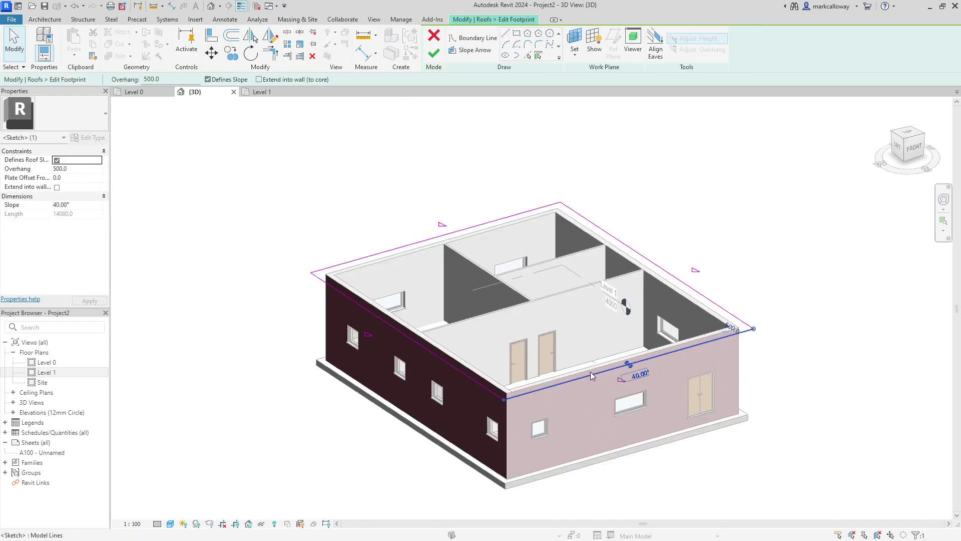
click(209, 79)
click(475, 225)
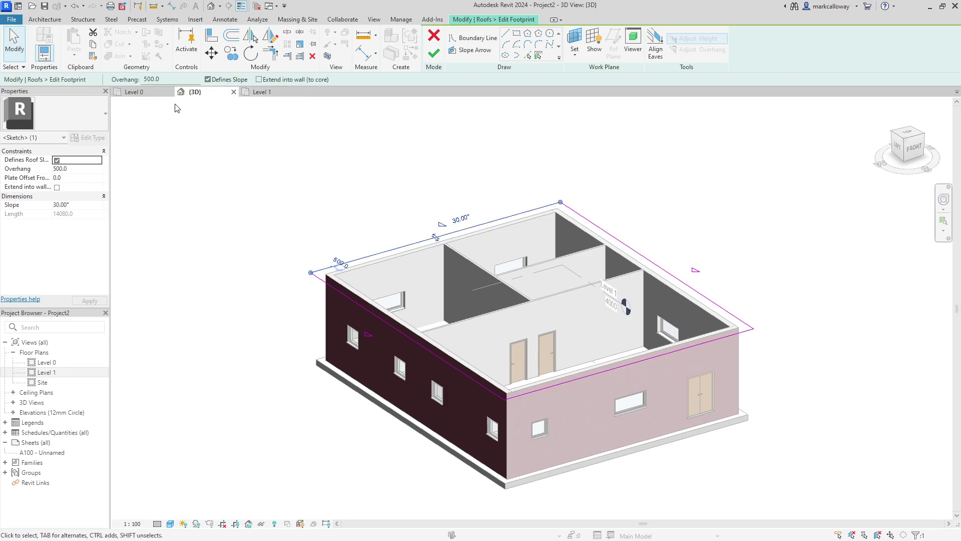
click(434, 54)
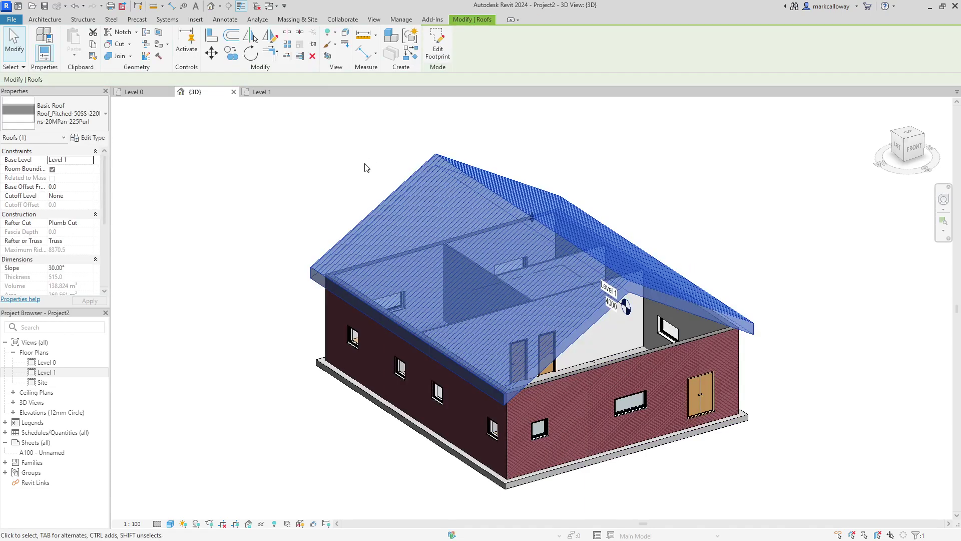
click(315, 175)
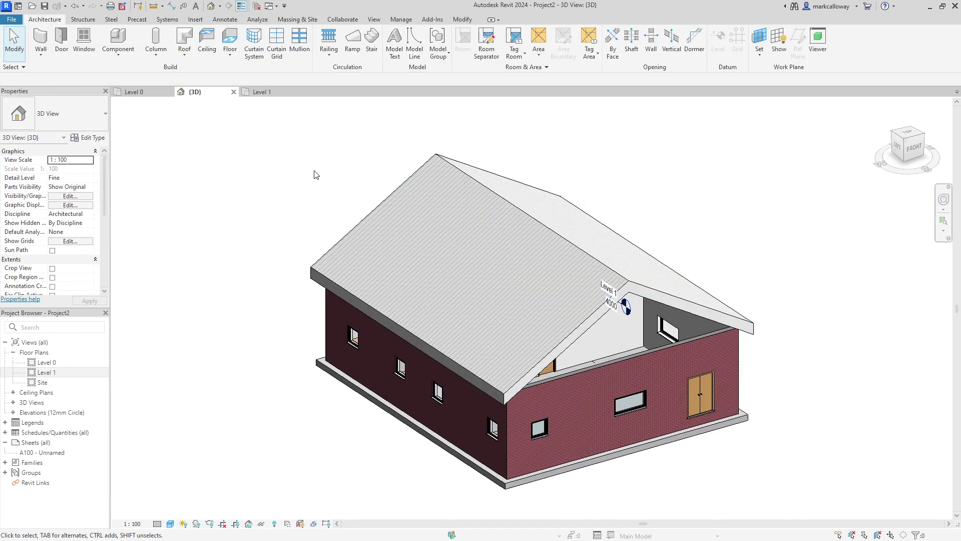
mouse_move(261, 315)
shift+middle_down()
mouse_move(251, 290)
mouse_move(157, 291)
mouse_move(225, 313)
shift+middle_up()
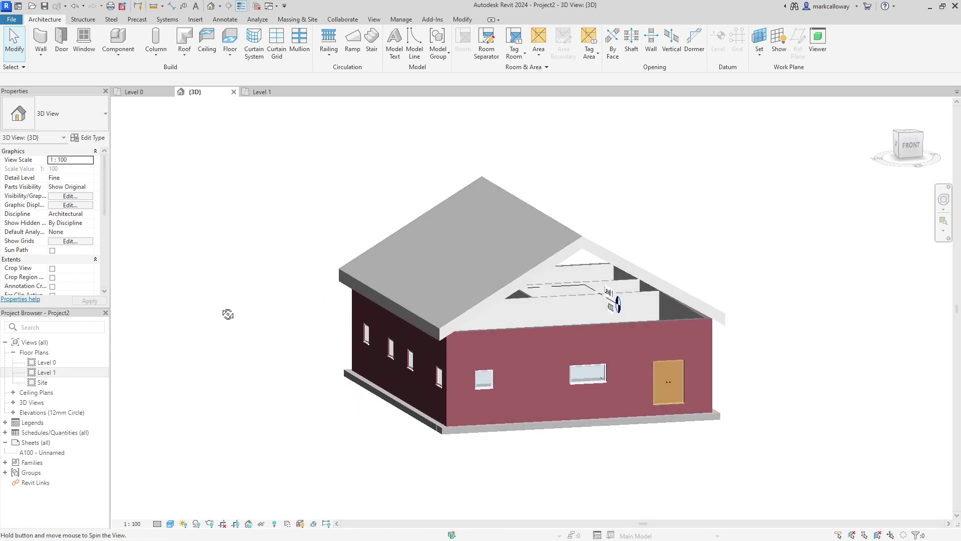
- Attach the tops of all four exterior walls up to the roof
key(Tab)
click(616, 334)
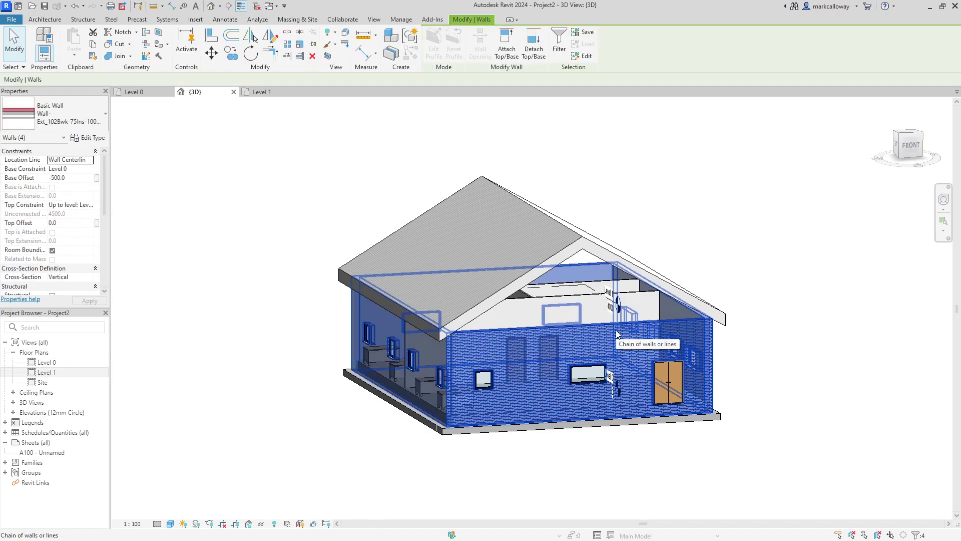
click(509, 59)
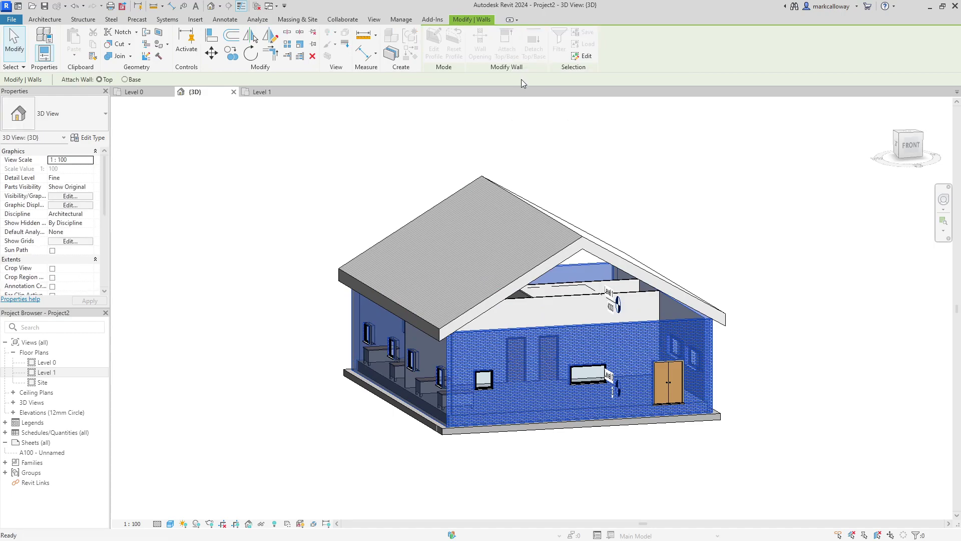
click(560, 251)
key(Escape)
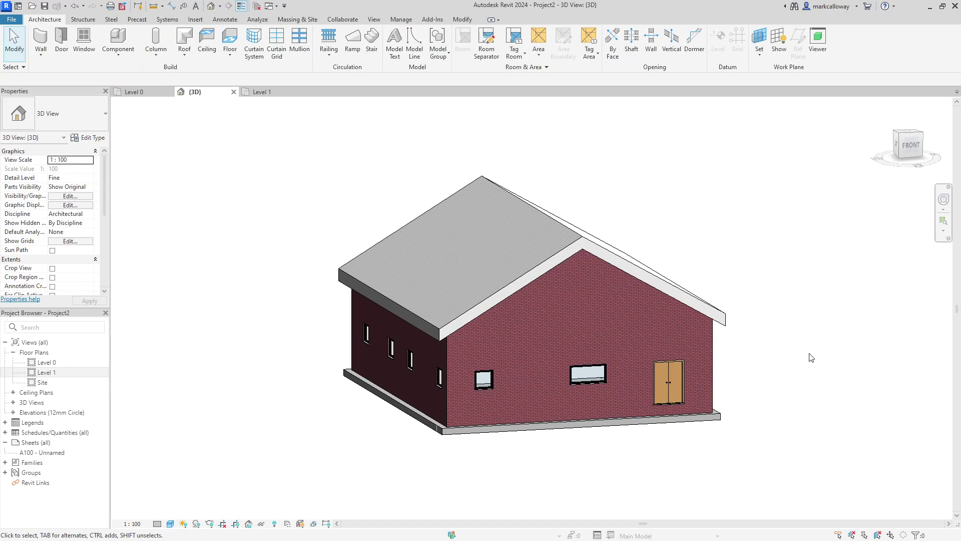
mouse_move(837, 473)
shift+middle_down()
mouse_move(746, 425)
mouse_move(824, 474)
mouse_move(747, 408)
mouse_move(769, 437)
shift+middle_up()
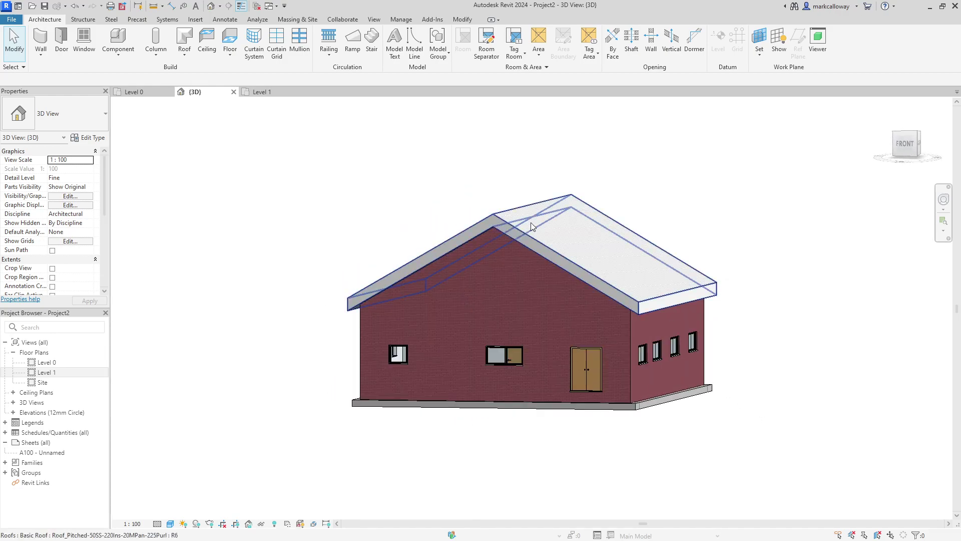
- Set the roof slope to 45° in Properties
click(531, 224)
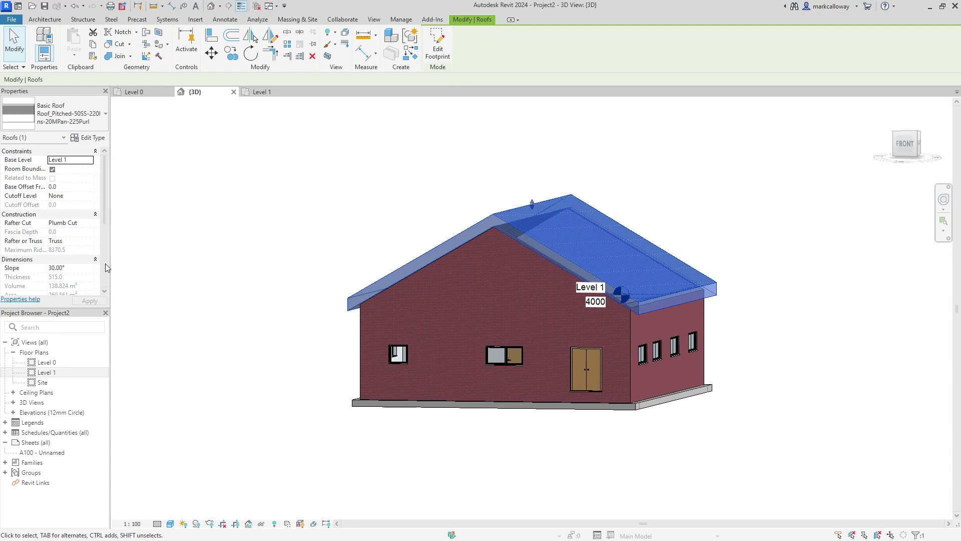
click(85, 267)
text(45)
key(Return)
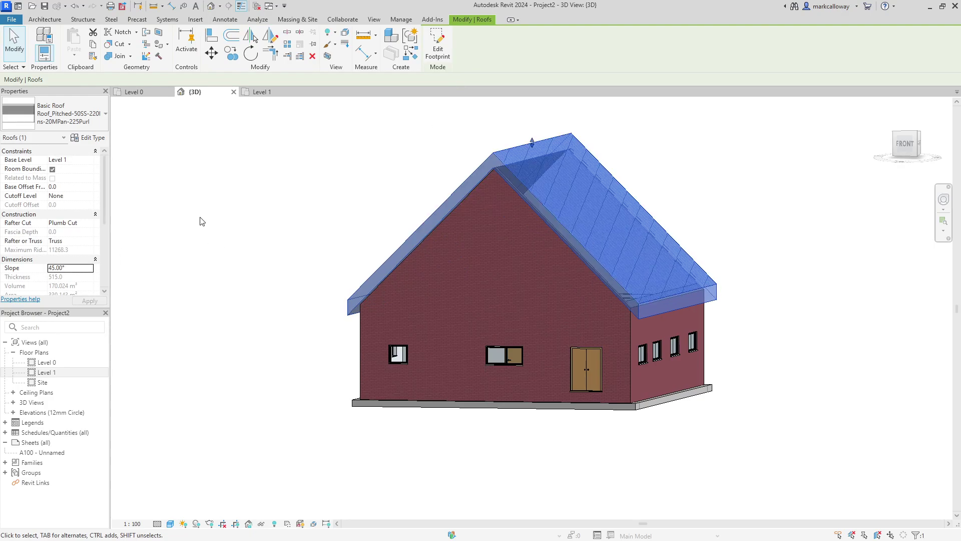
click(199, 221)
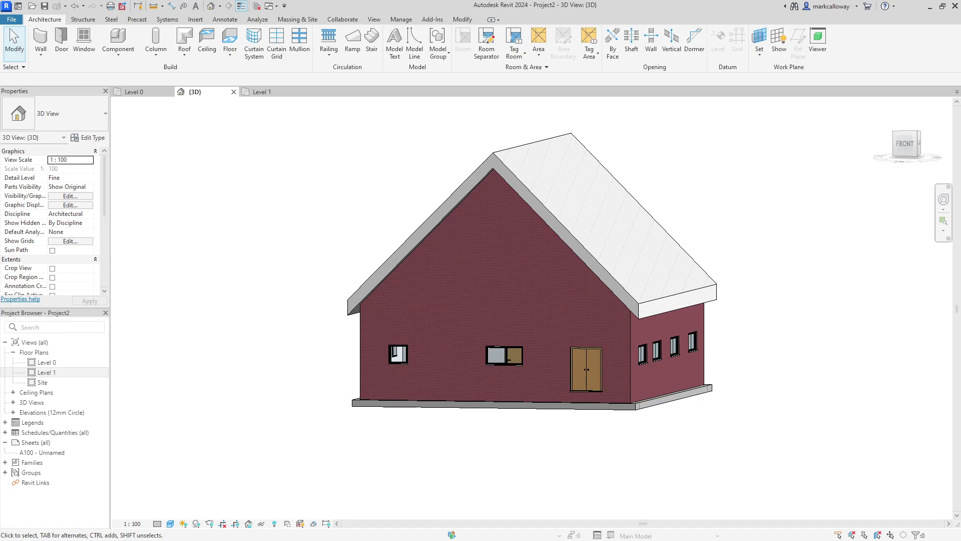
- Duplicate the Level 0 floor plan view from the Project Browser
click(153, 98)
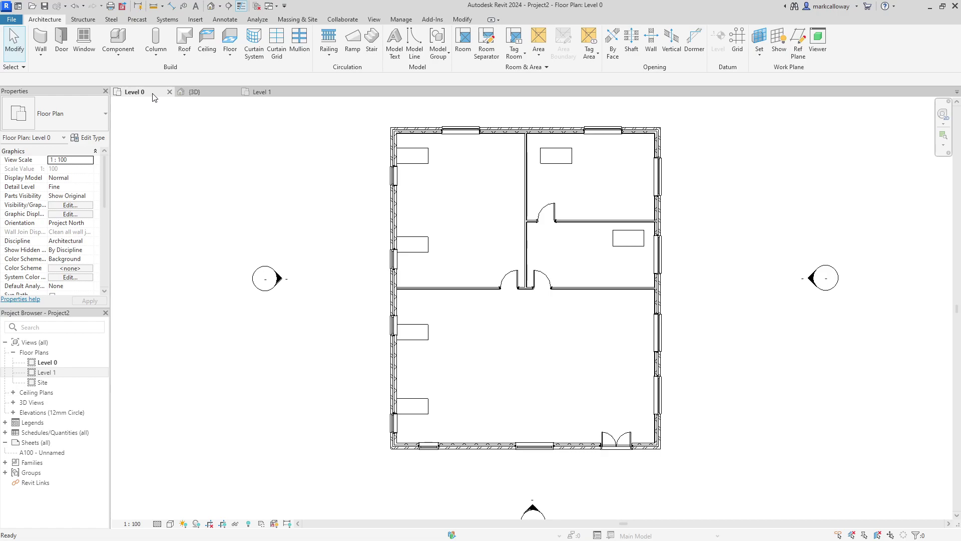
click(52, 366)
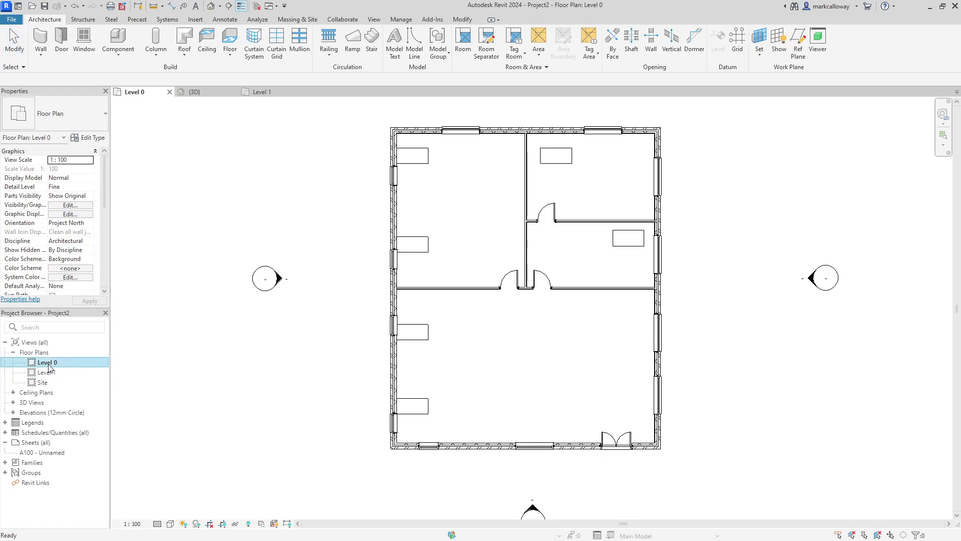
right_click(48, 367)
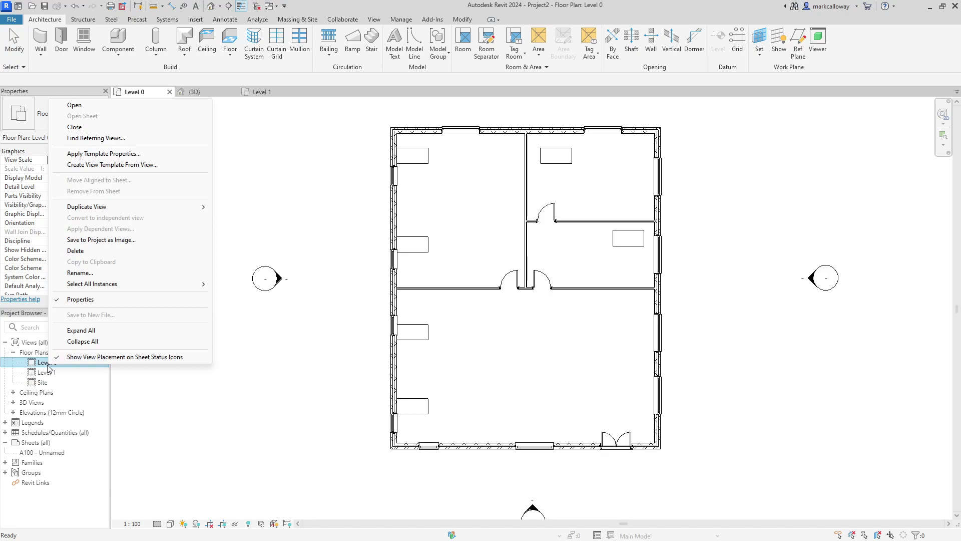
mouse_move(86, 206)
click(236, 209)
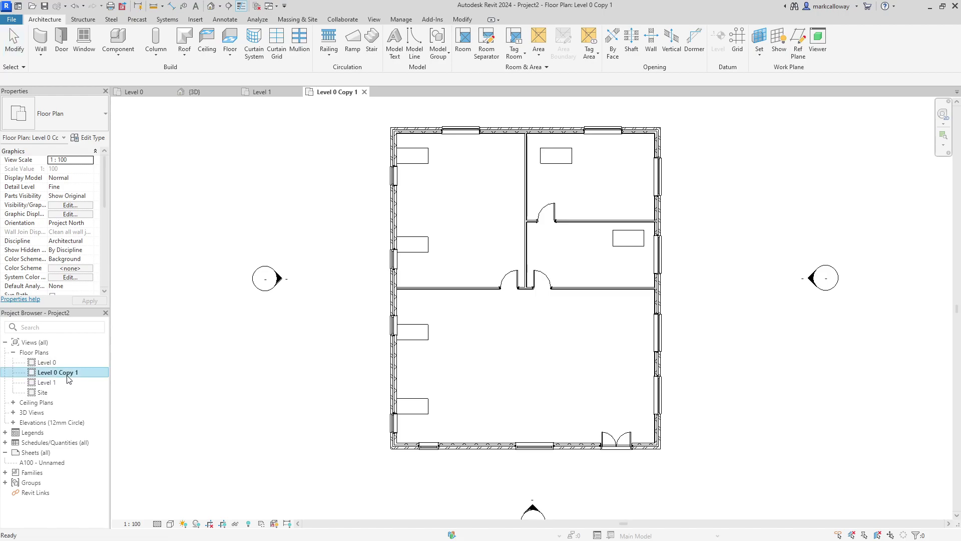
- Rename the duplicated view to 'Level 0 Room Plan'
click(67, 375)
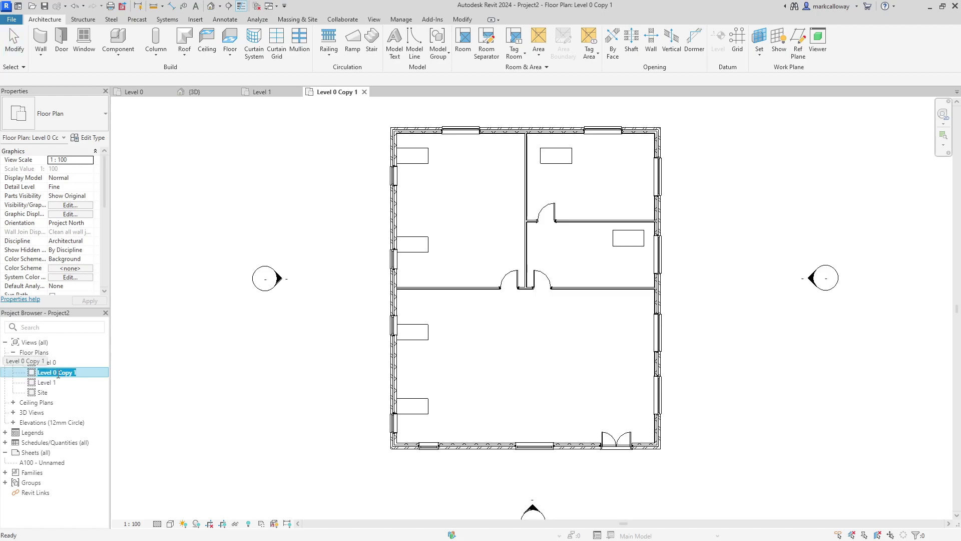
click(102, 373)
key(BackSpace)
key(BackSpace)
key(BackSpace)
key(BackSpace)
key(BackSpace)
text(Room Plan)
key(Return)
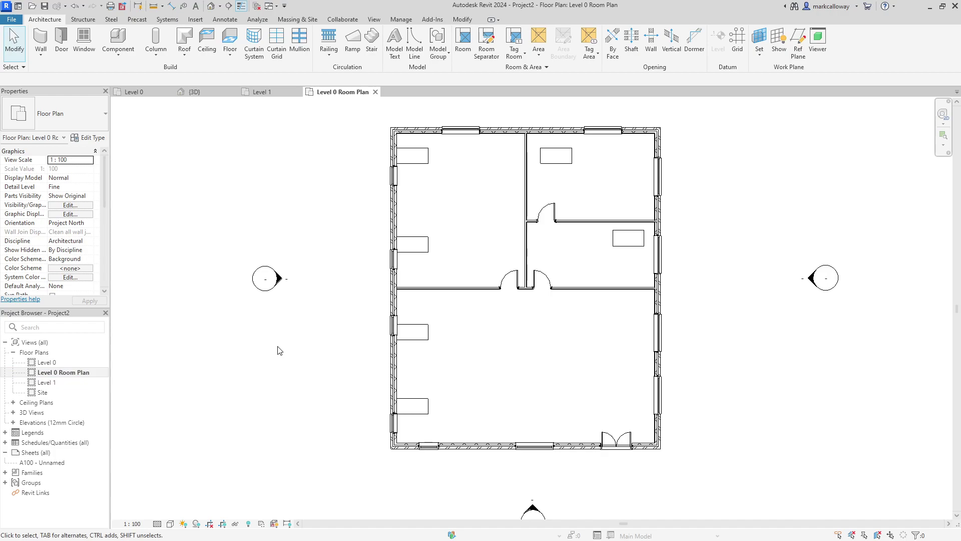
- Hide the Furniture category in the Level 0 Room Plan view via a selected desk
click(416, 333)
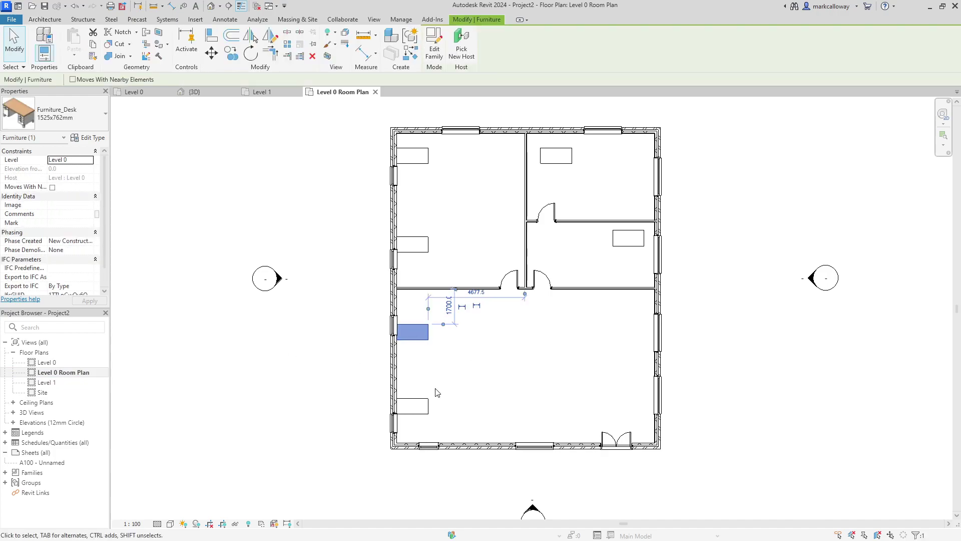
right_click(420, 337)
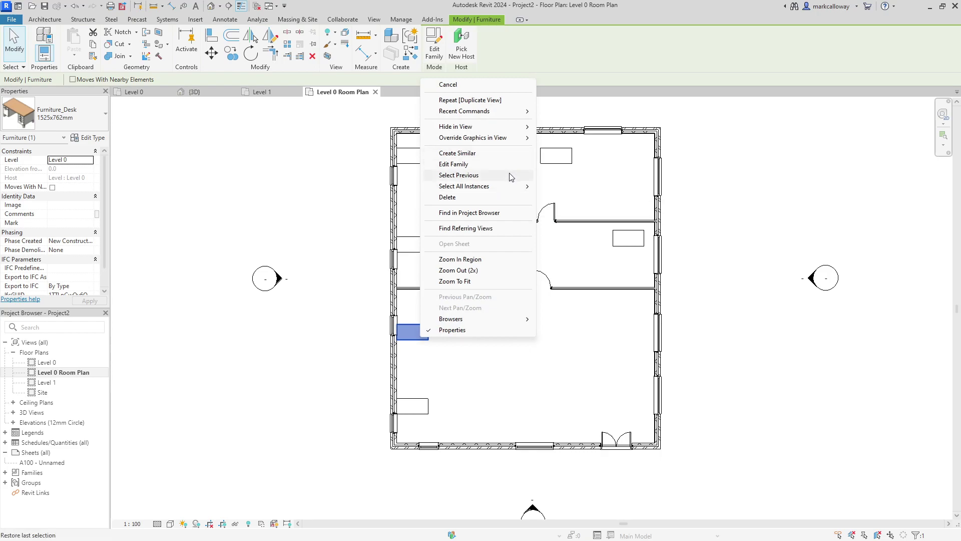
mouse_move(455, 127)
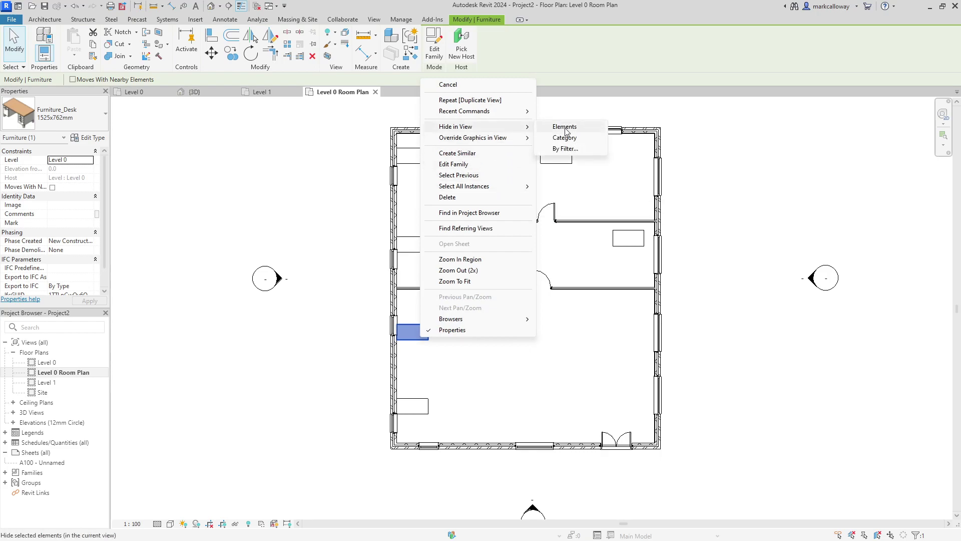
click(572, 139)
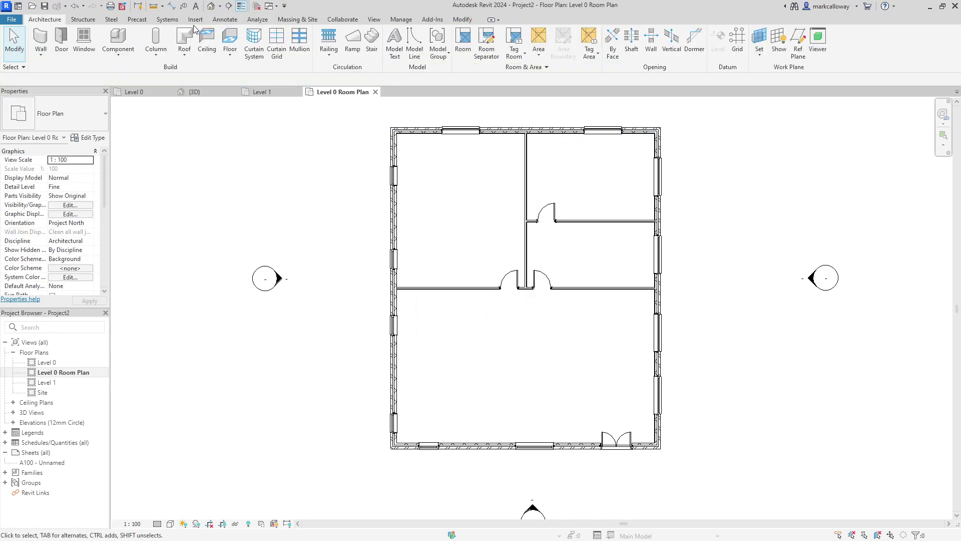
click(223, 19)
- Place aligned dimensions of 7453 for the lower and upper rooms along the left side
click(41, 39)
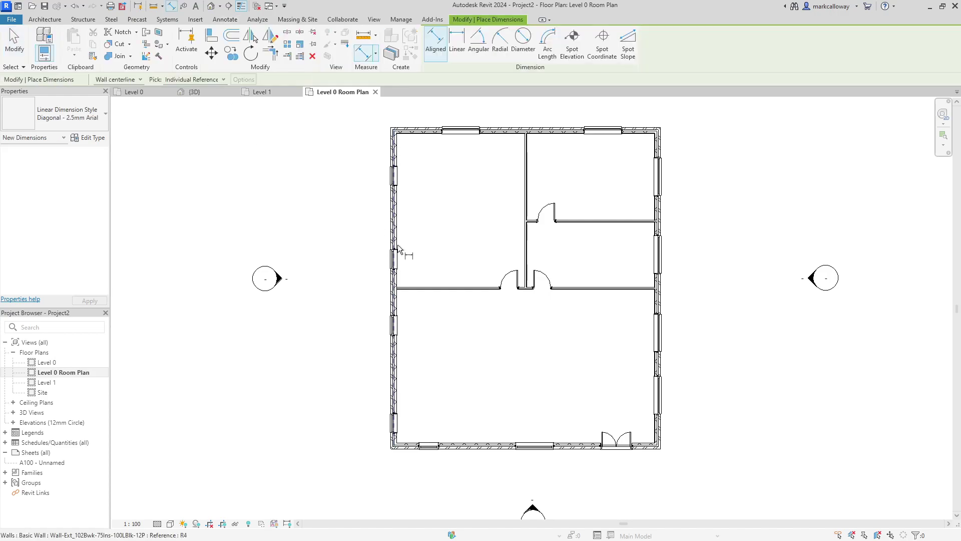
click(476, 445)
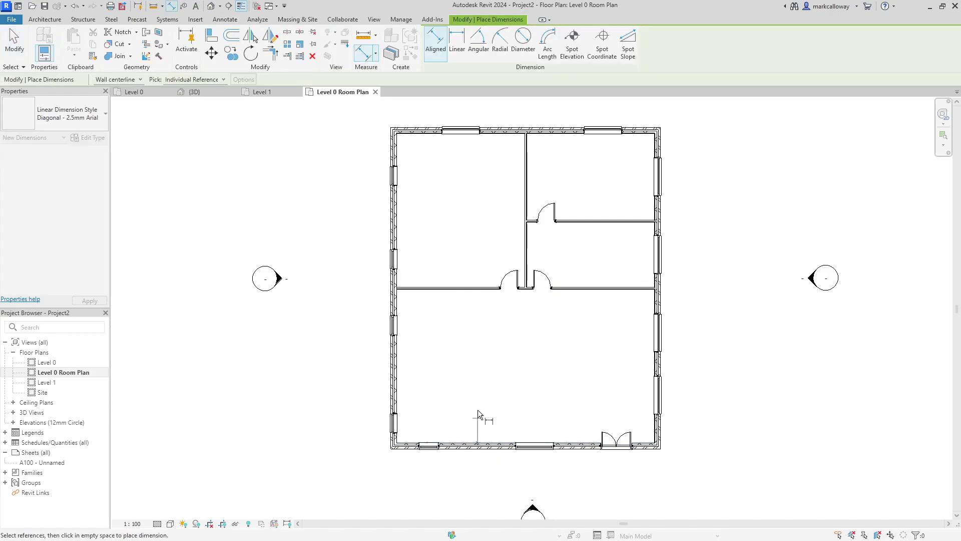
click(474, 292)
click(413, 339)
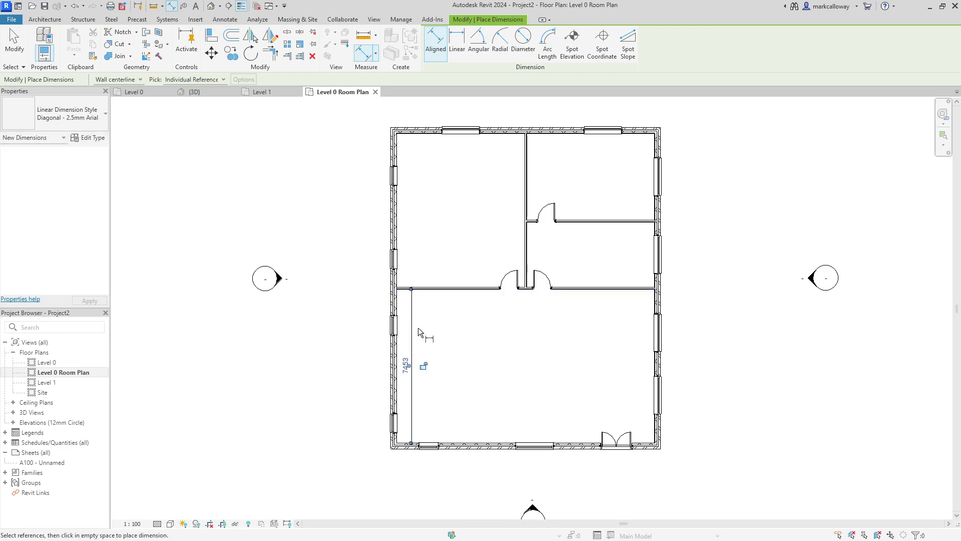
click(445, 288)
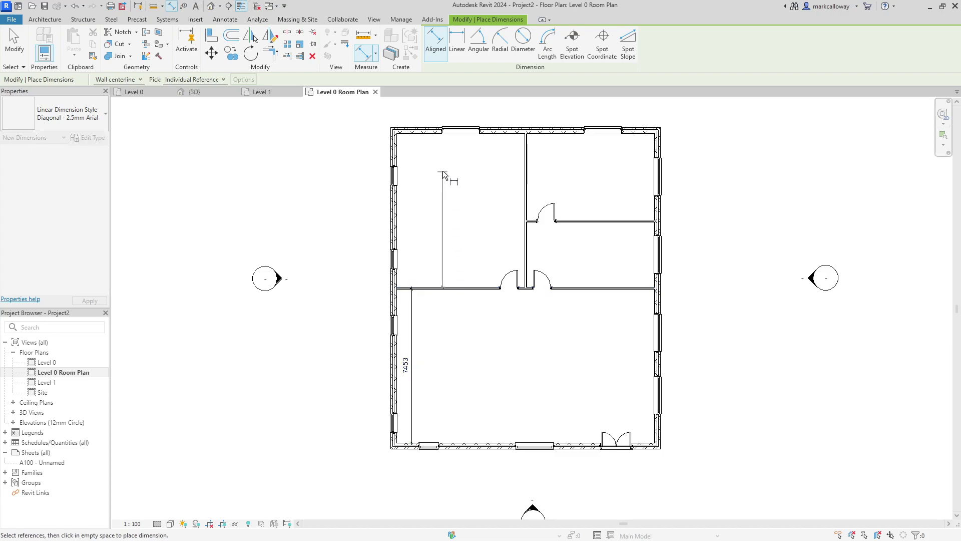
click(432, 135)
click(413, 153)
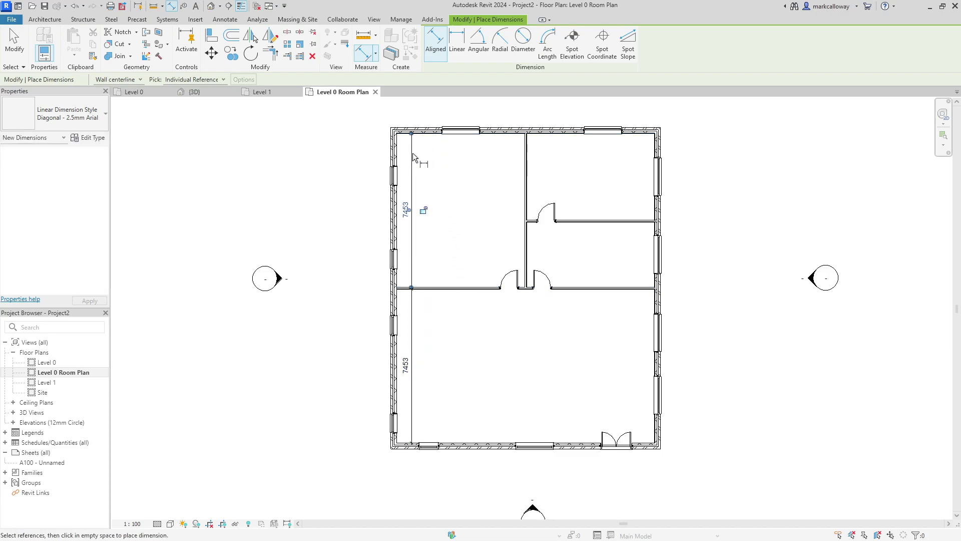
- Dimension the 12500 overall width along the bottom wall
click(399, 362)
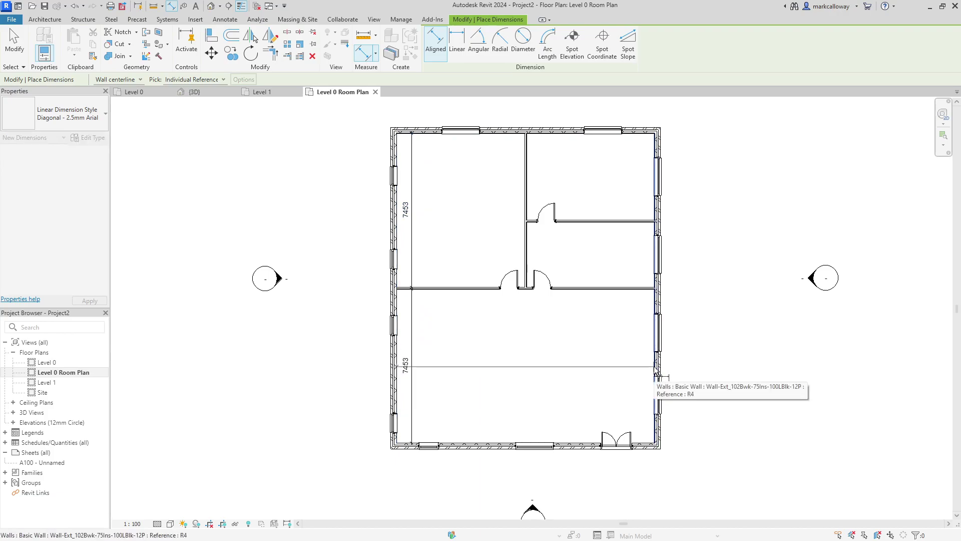
click(658, 376)
click(635, 432)
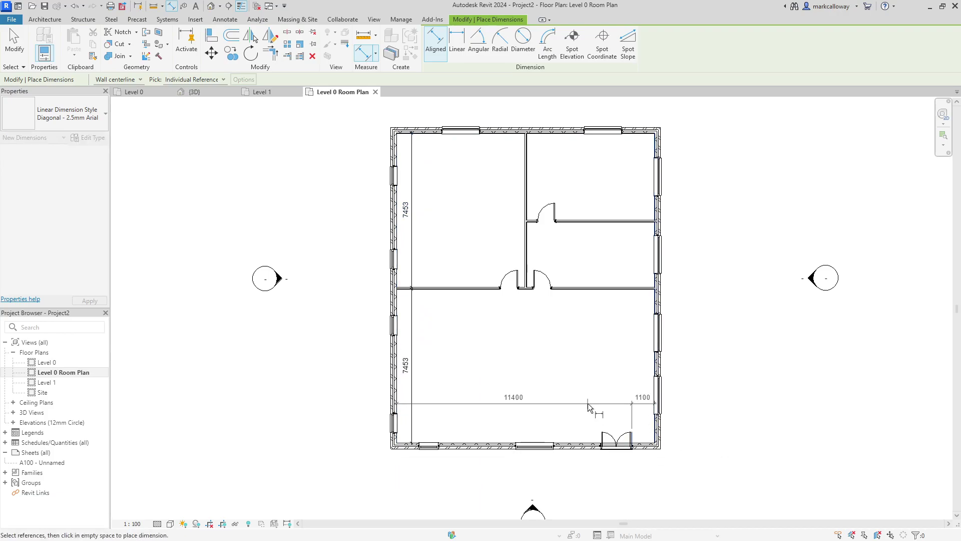
click(632, 430)
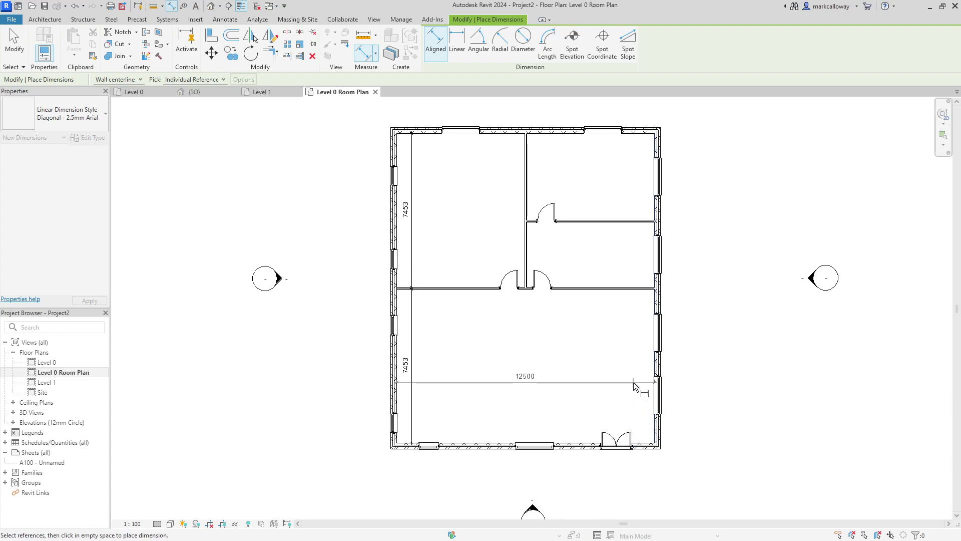
click(621, 428)
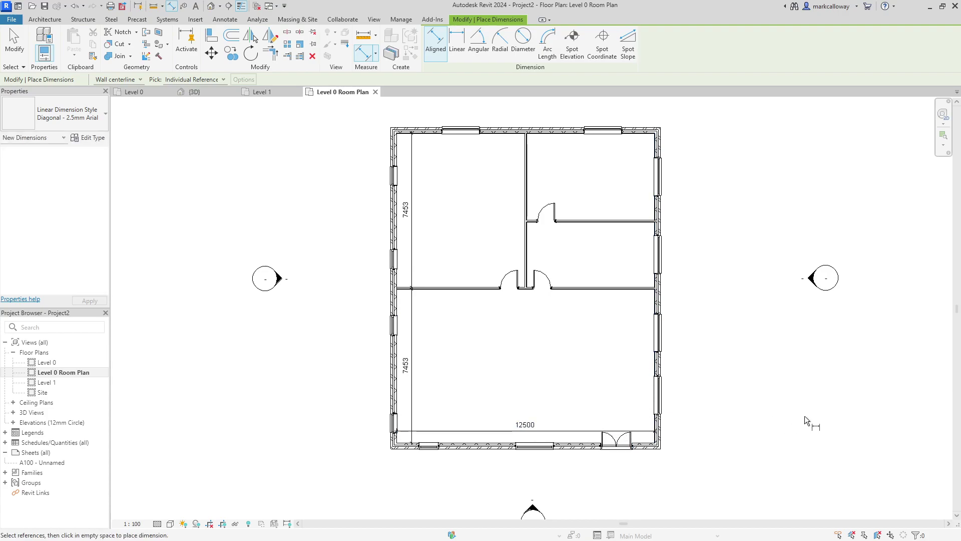
- Dimension the right-hand rooms at 3153, 4205 and 6203, then end dimensioning
click(643, 291)
click(635, 223)
click(644, 241)
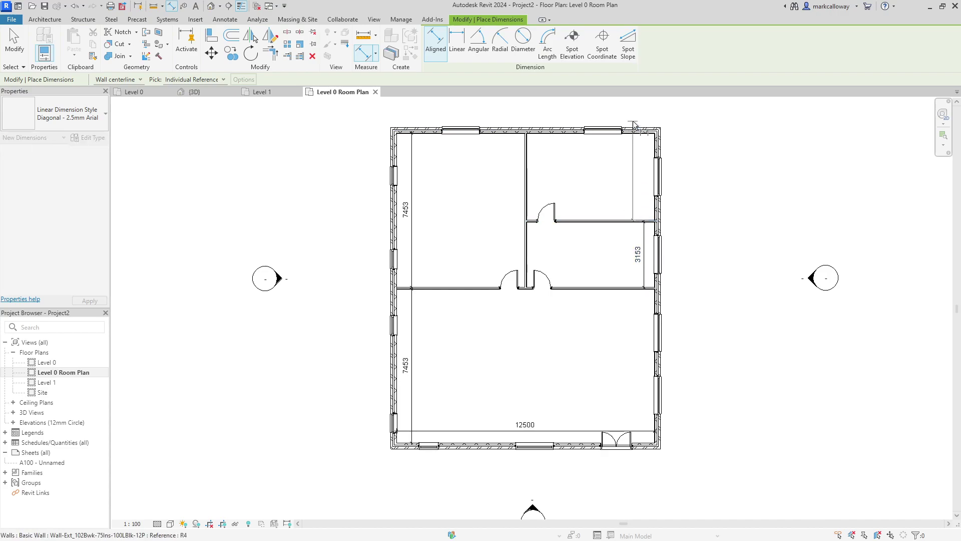
click(635, 132)
click(644, 222)
click(644, 148)
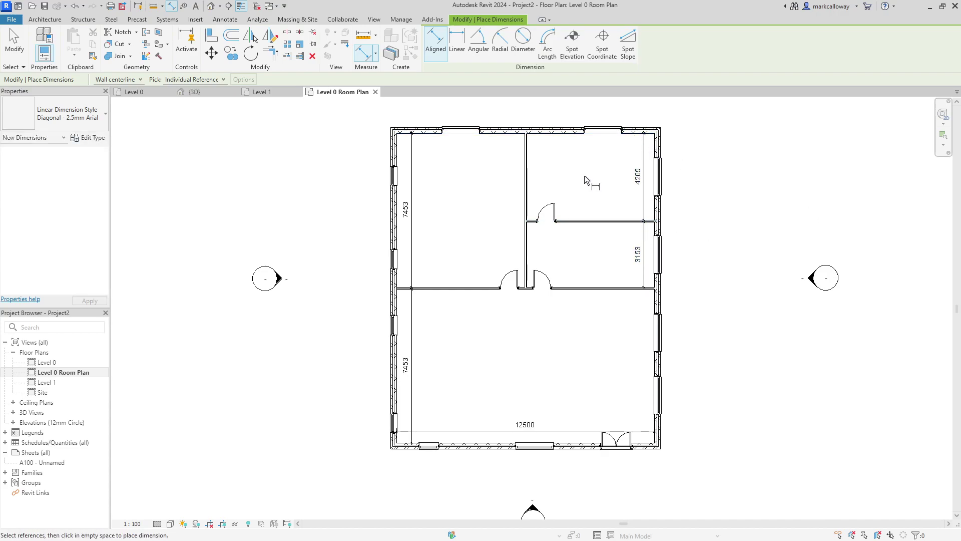
click(527, 171)
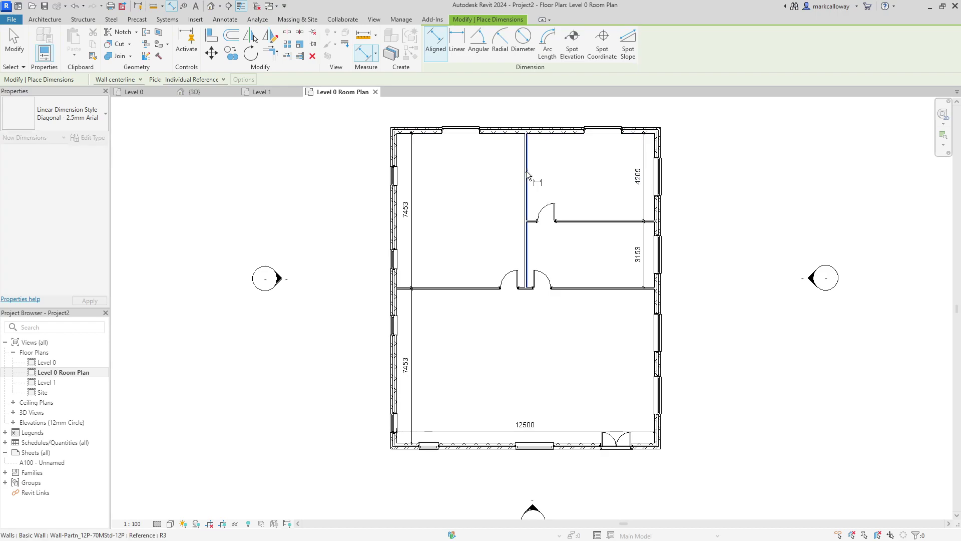
click(653, 150)
click(608, 148)
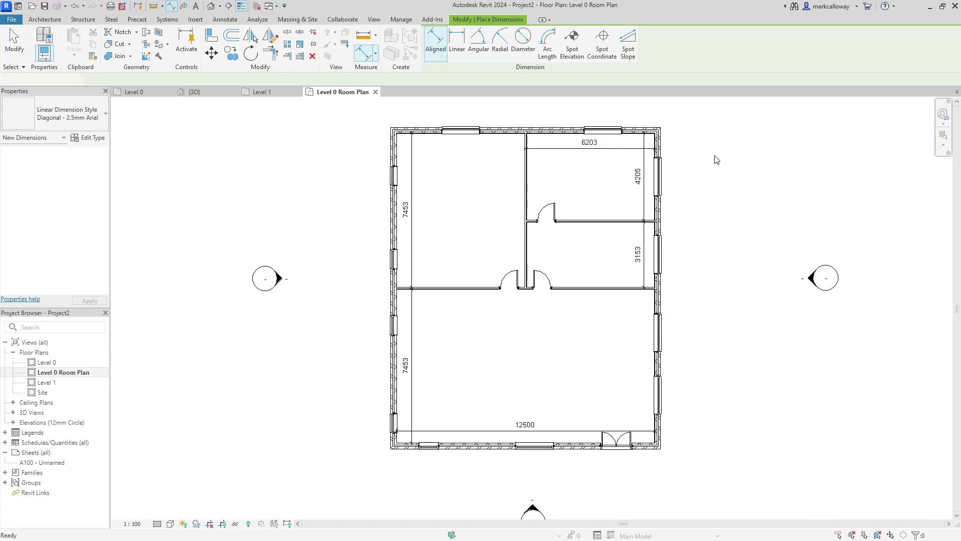
key(Escape)
key(Escape)
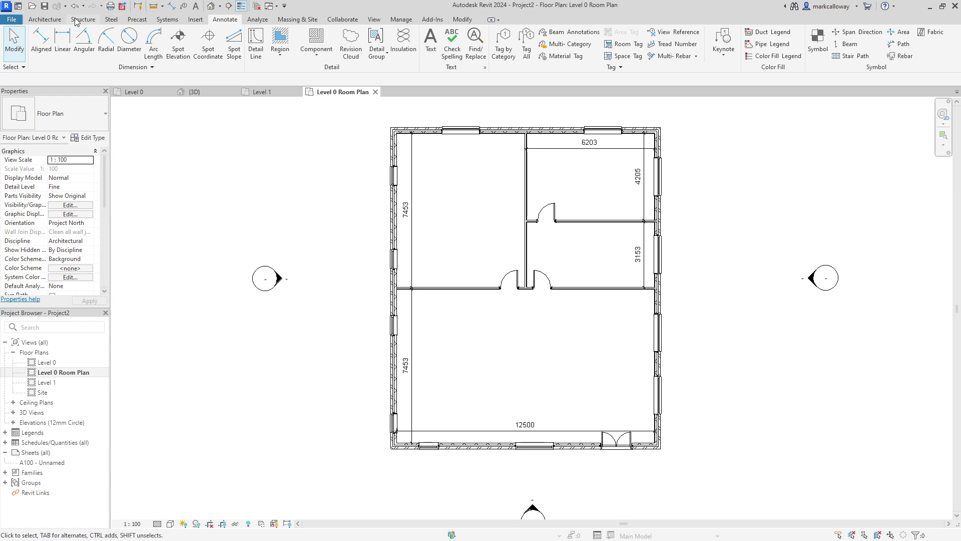
- Place tagged rooms 1–4 in the upper-left, bottom, middle-right and upper-right spaces (46, 93, 20, 26 m²)
click(45, 20)
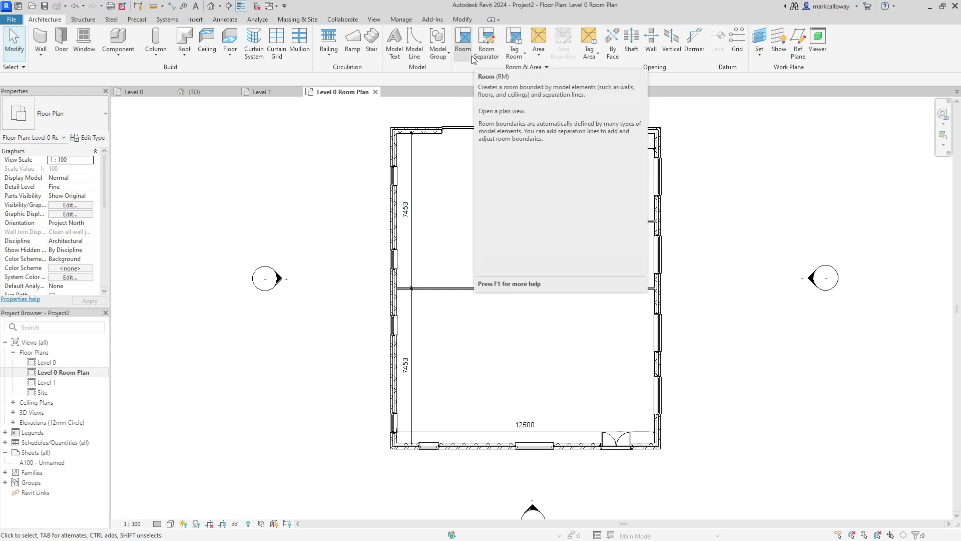
click(463, 42)
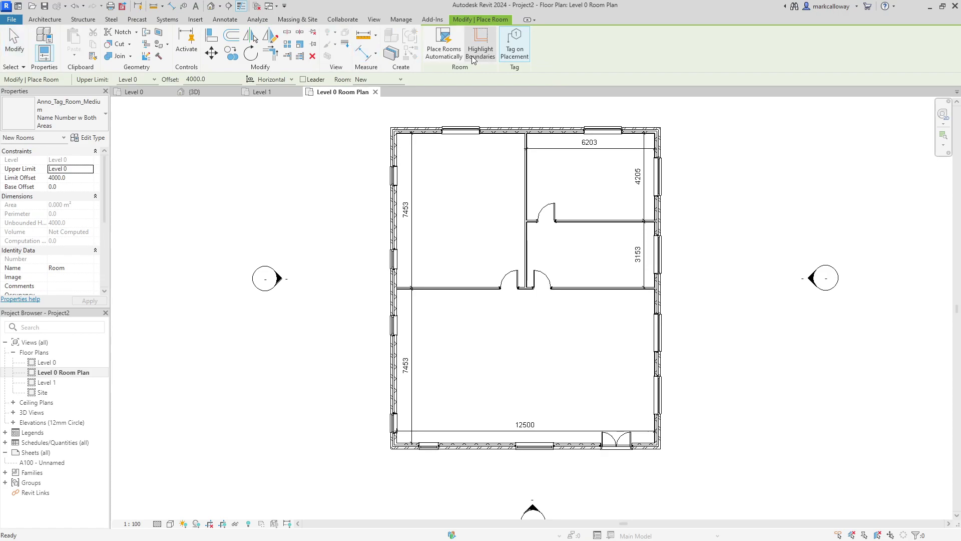
click(466, 204)
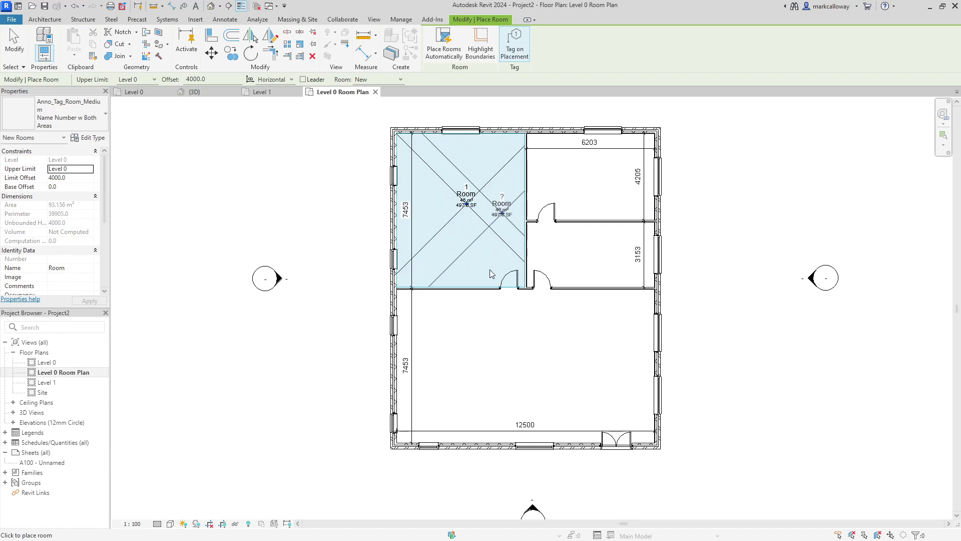
click(525, 372)
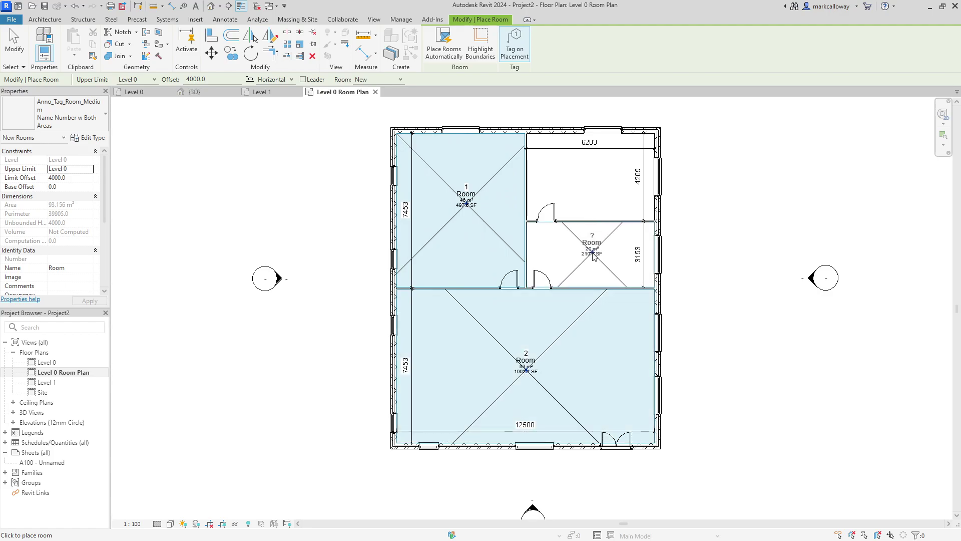
click(591, 254)
click(590, 185)
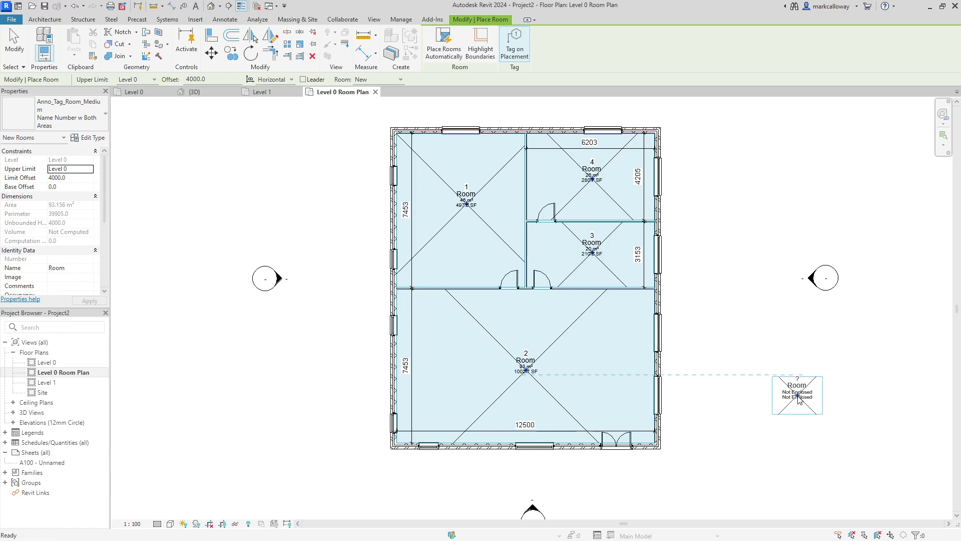
key(Escape)
key(Escape)
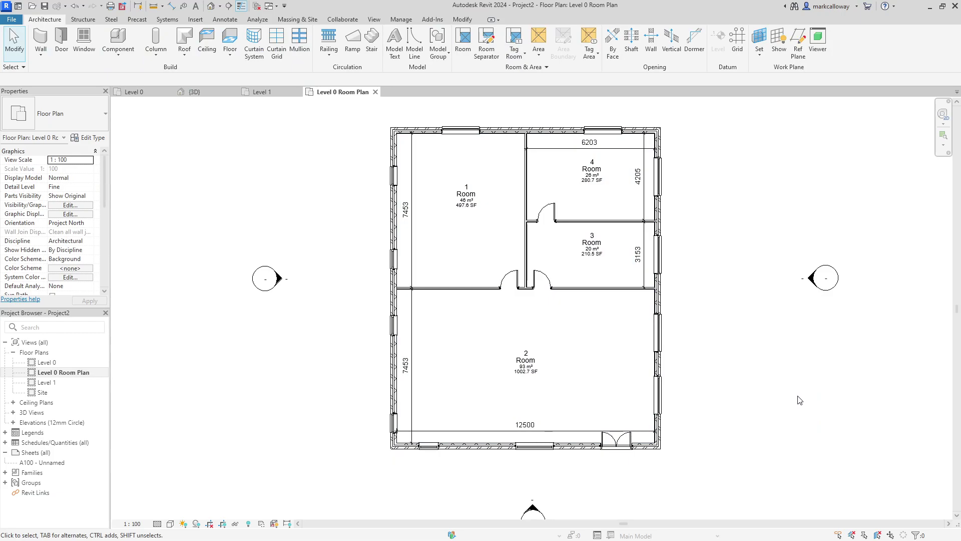
scroll(532, 379, up, 1)
scroll(534, 380, up, 1)
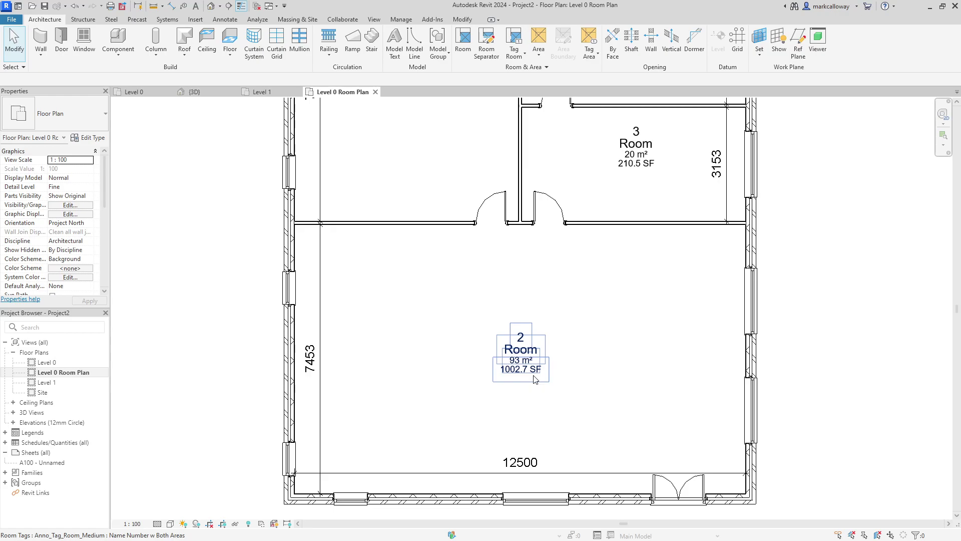
scroll(650, 318, down, 2)
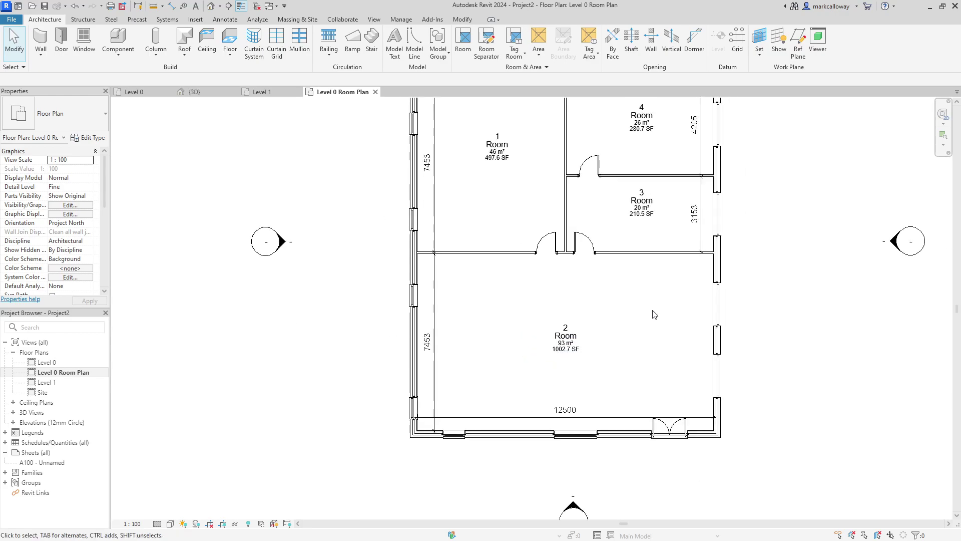
- Name room 1 Main Office through its Name property
middle_drag(639, 314, 599, 370)
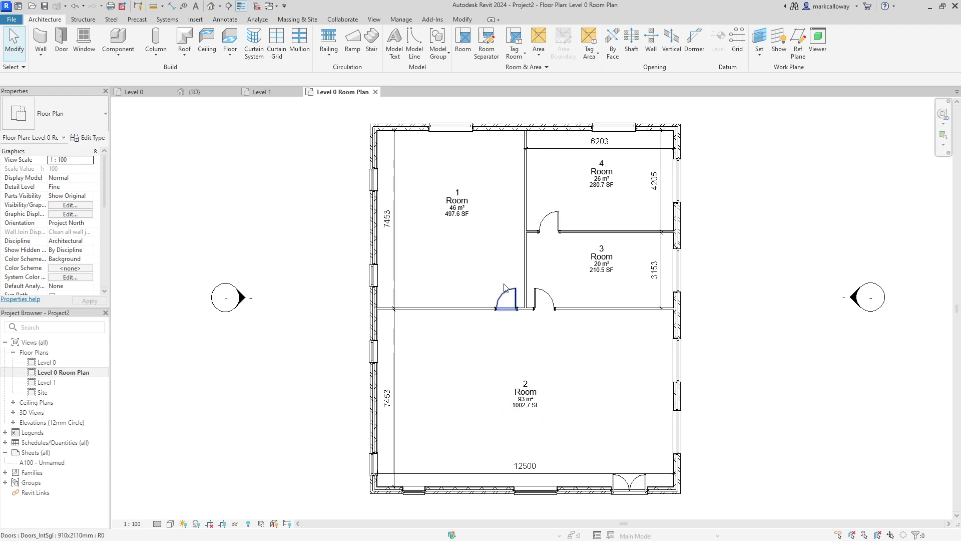
click(487, 250)
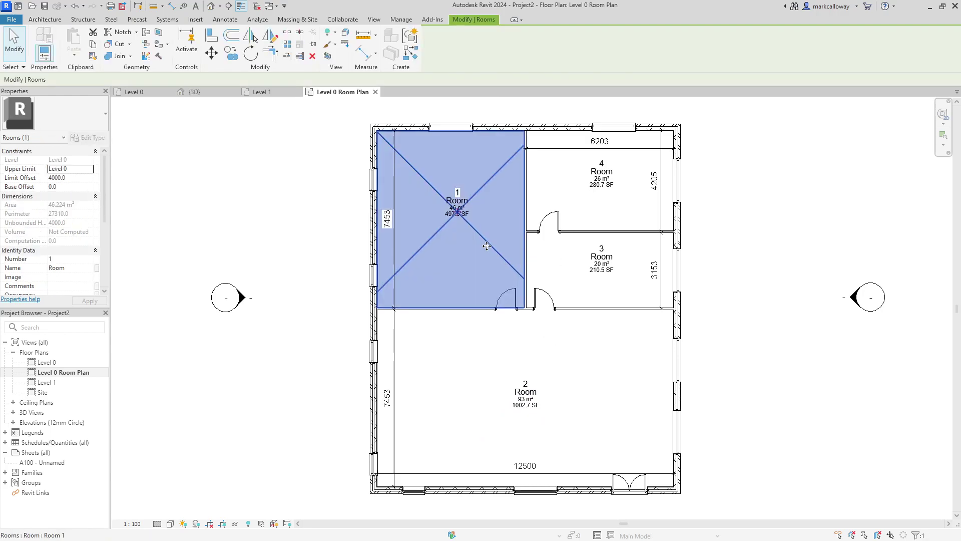
click(83, 268)
double_click(81, 273)
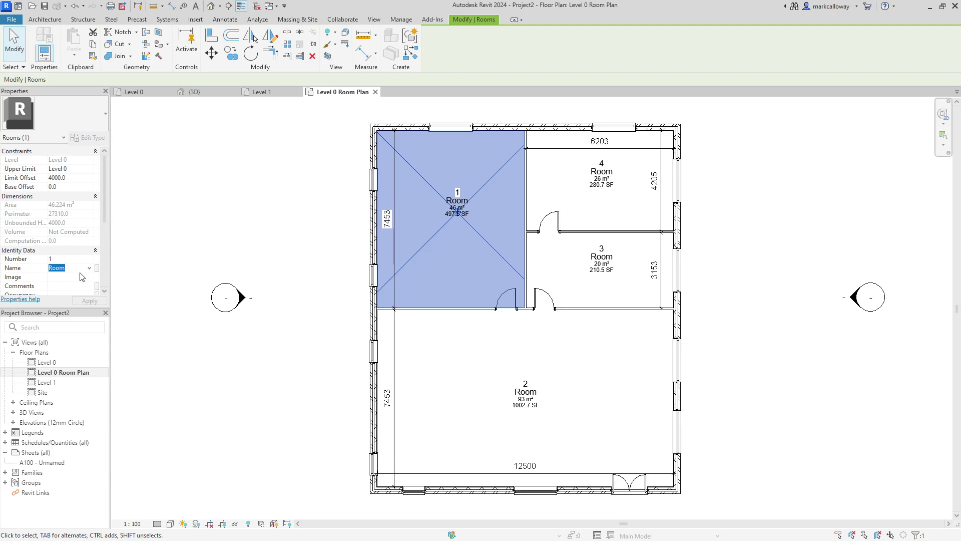
text(Main)
text( Office)
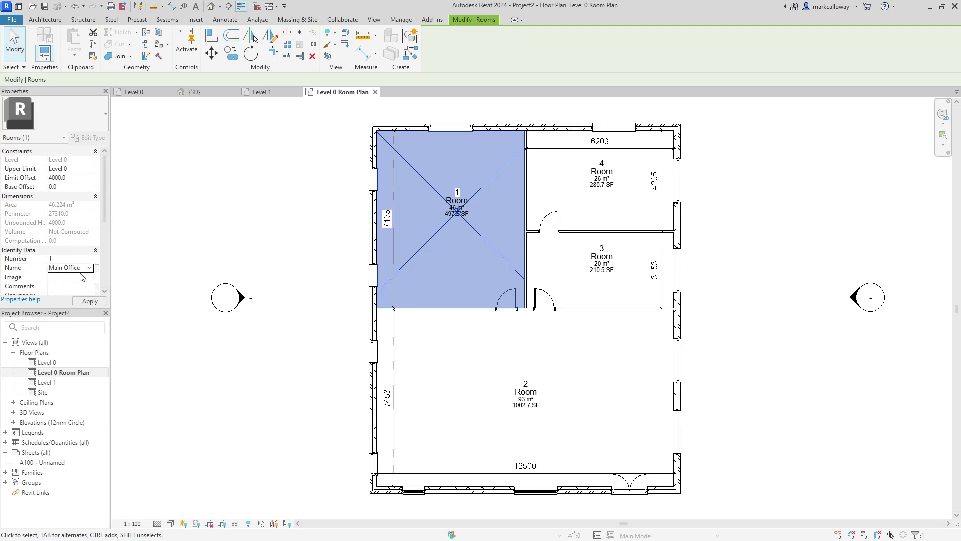
click(304, 104)
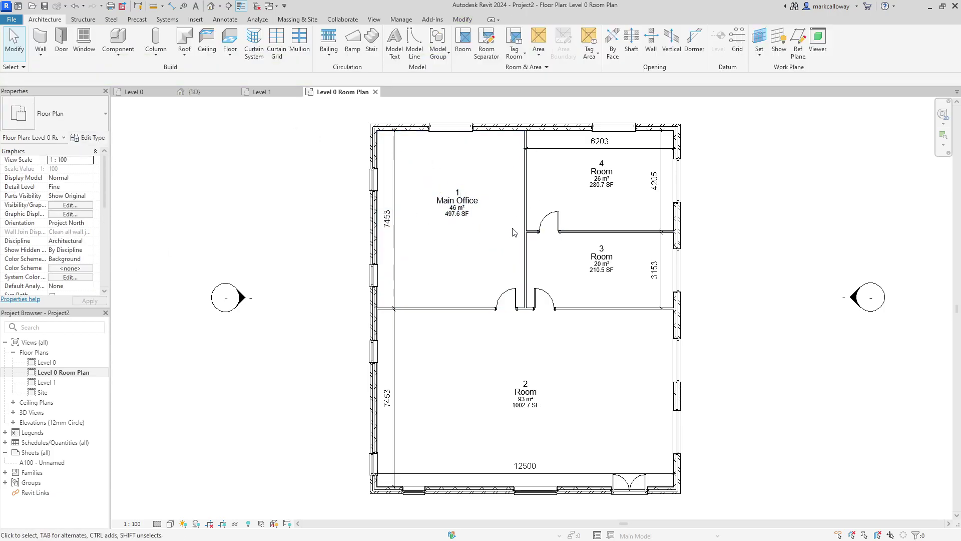
- Rename the tags of rooms 4, 3 and 2 to Meeting Room, Staff Room and Recpetion
click(623, 212)
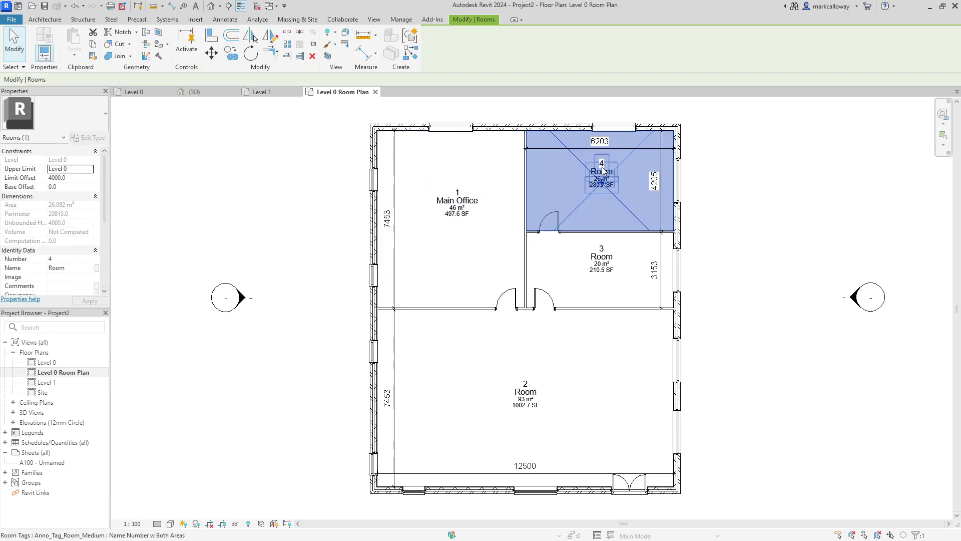
click(593, 174)
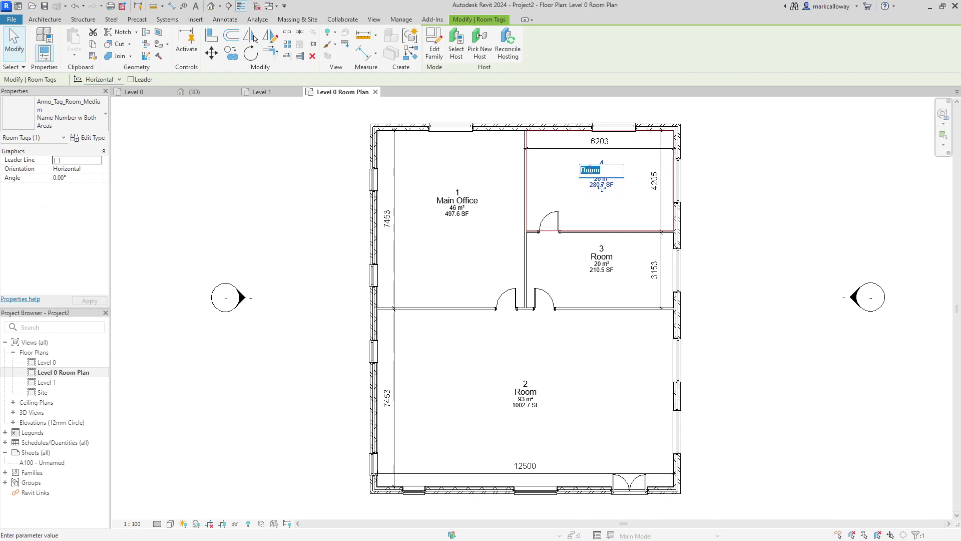
text(Meet)
text(ing Room)
key(Return)
key(Escape)
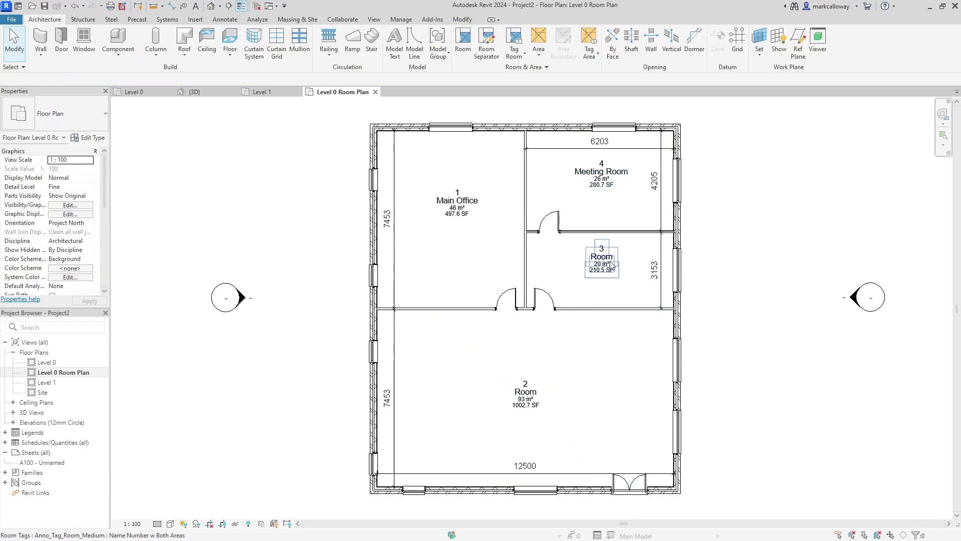
click(612, 264)
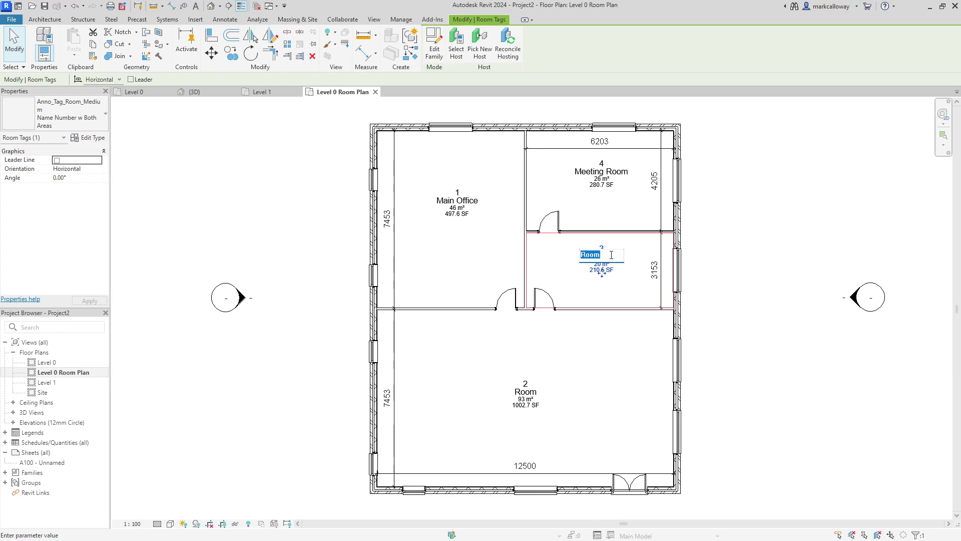
text(Staff Room)
key(Return)
key(Escape)
double_click(539, 391)
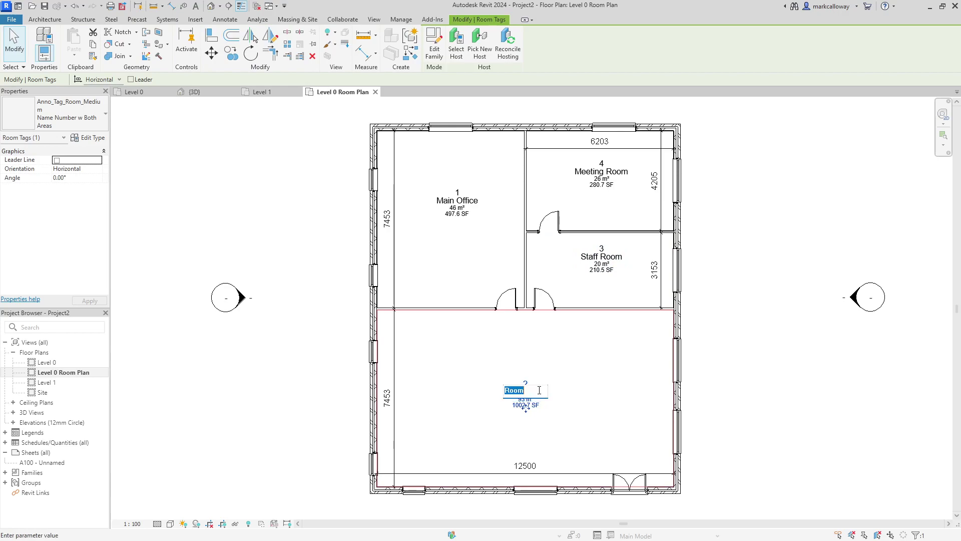
text(Reception)
key(Return)
click(571, 329)
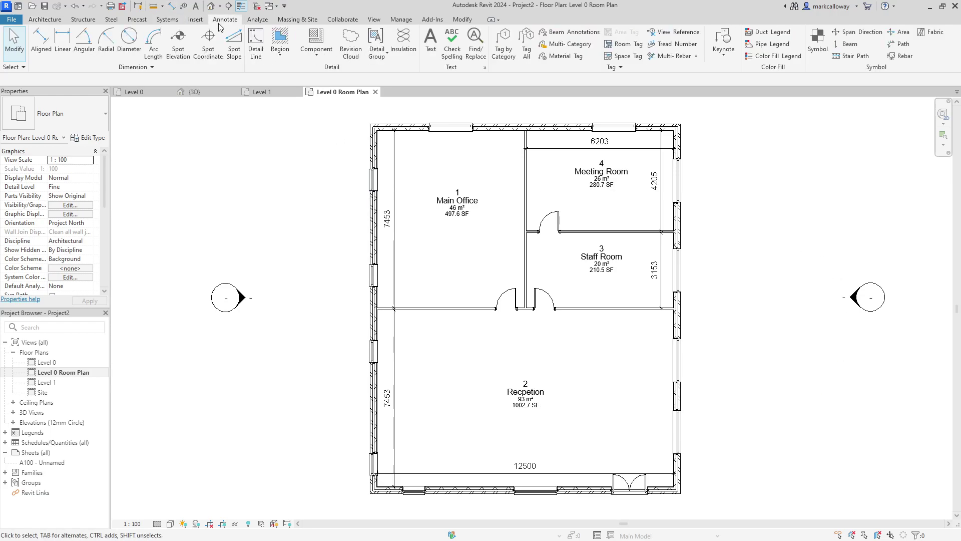
- Add a Rooms / By Room Name colour fill legend right of the plan, filling each room
click(770, 59)
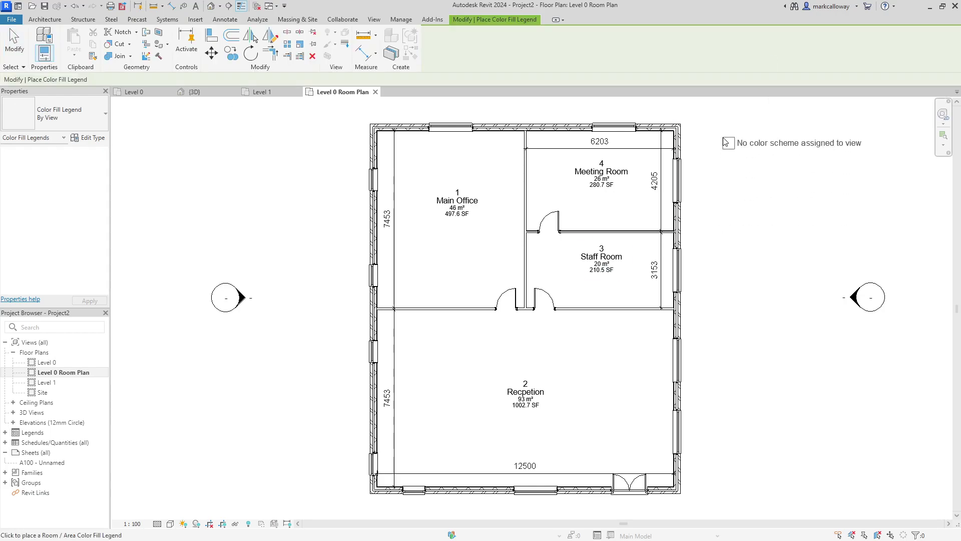
click(725, 142)
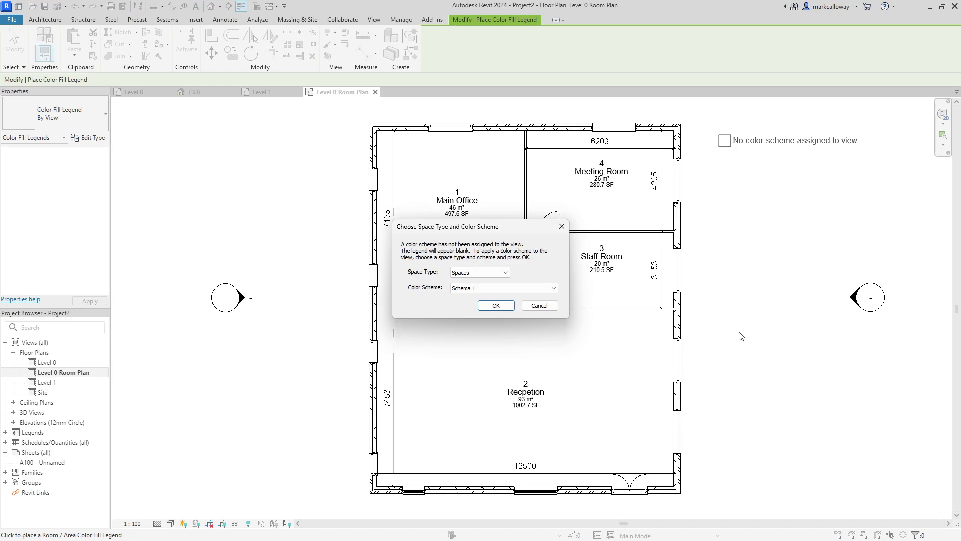
click(503, 274)
click(502, 288)
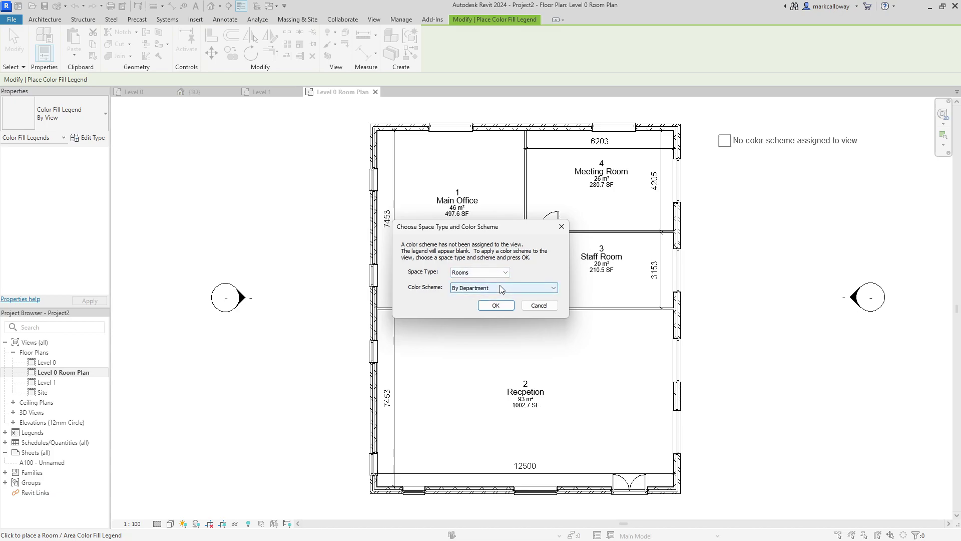
click(501, 289)
click(501, 309)
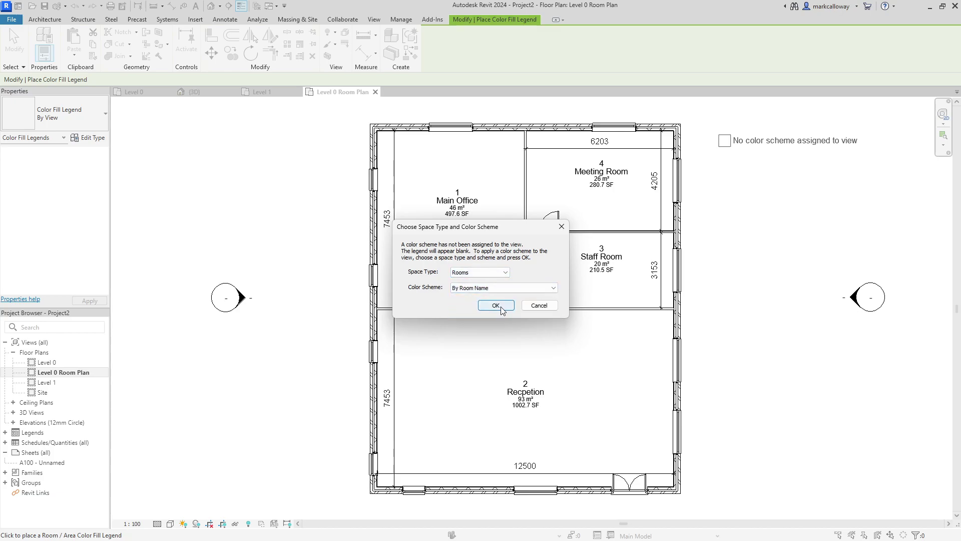
click(499, 305)
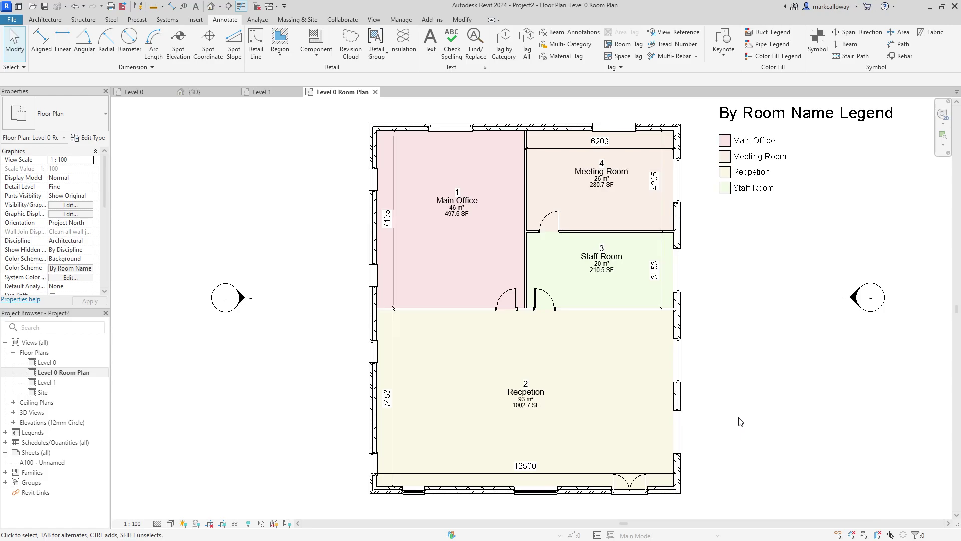
- Review the By Room Name scheme colours in the Color Schemes editor and cancel without changes
click(47, 18)
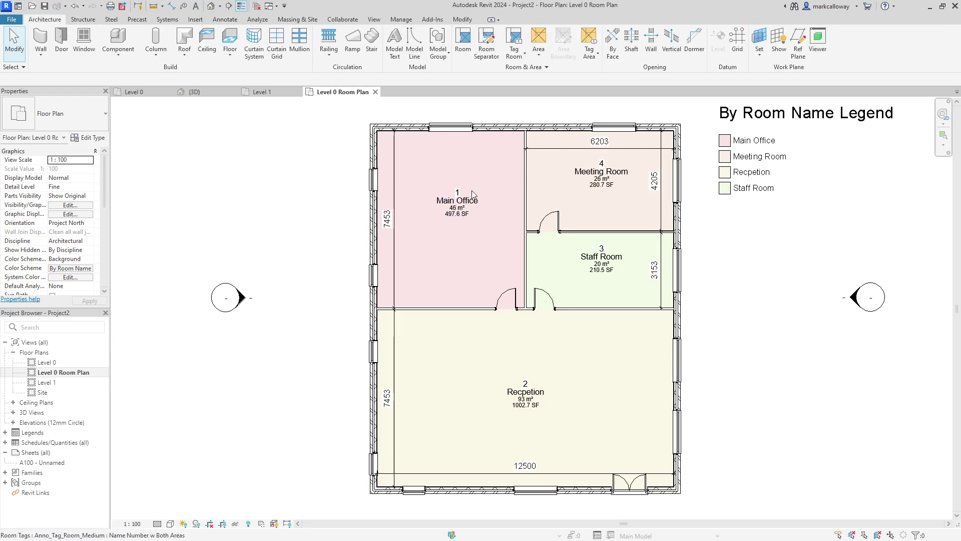
click(526, 66)
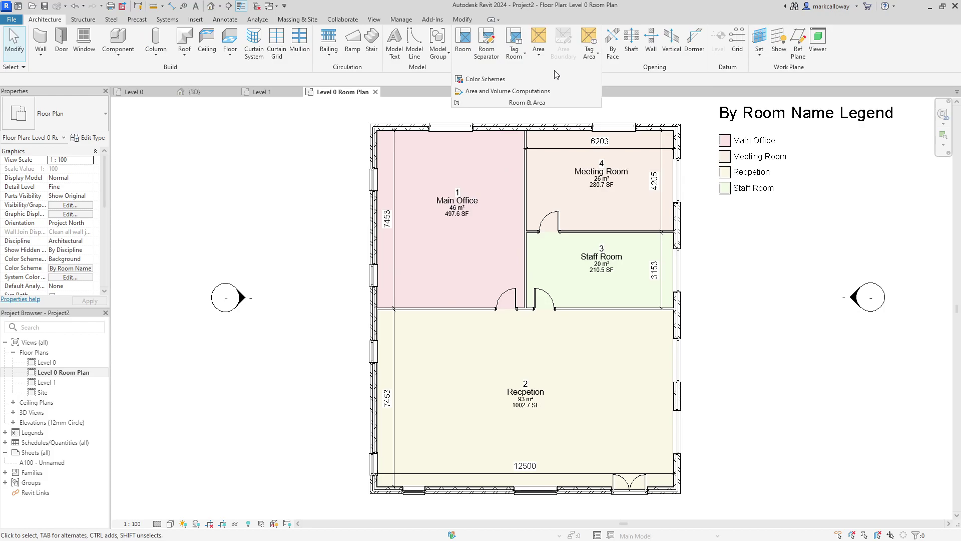
click(501, 82)
click(323, 179)
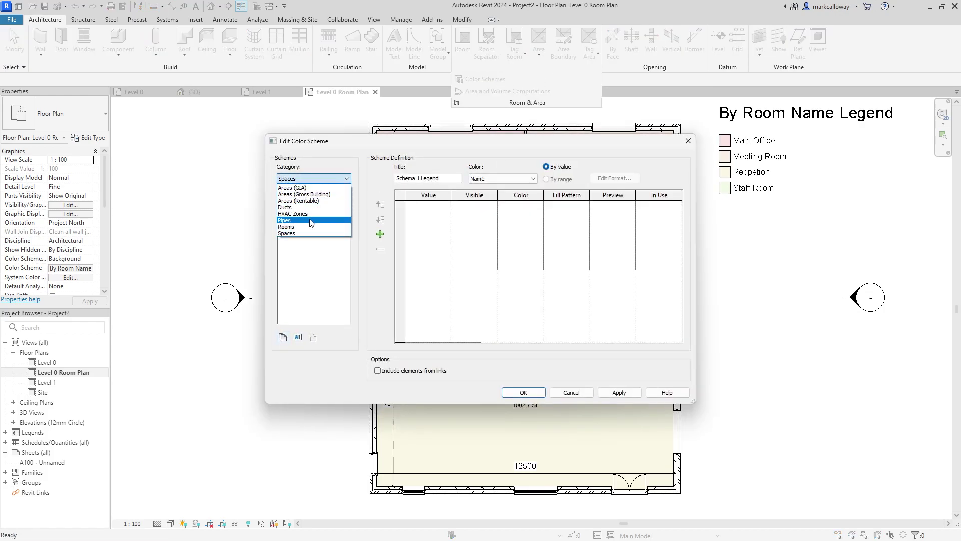
click(297, 227)
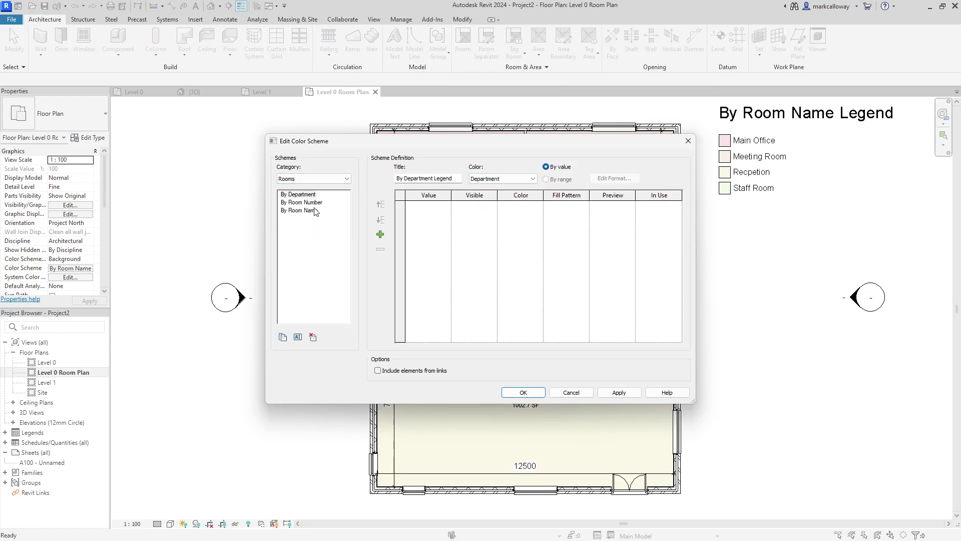
click(315, 211)
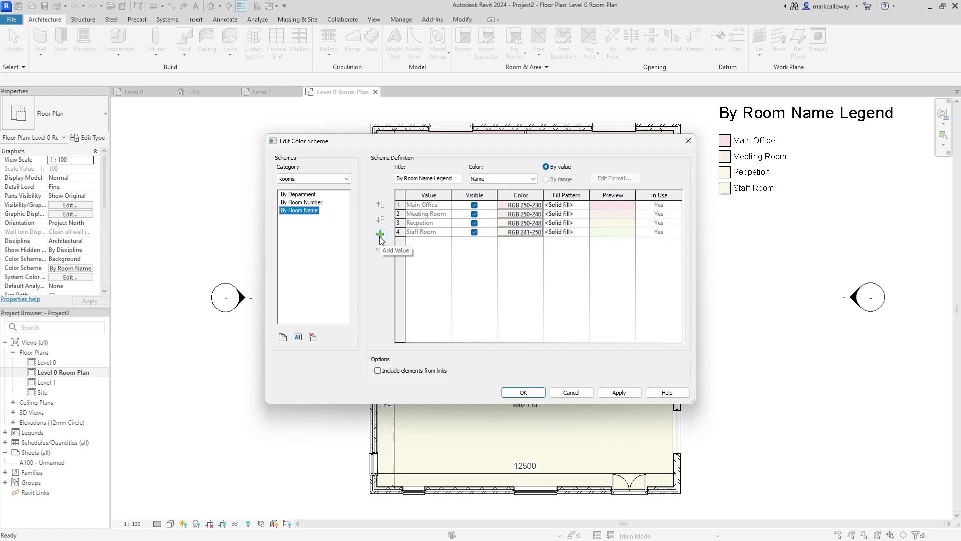
click(571, 392)
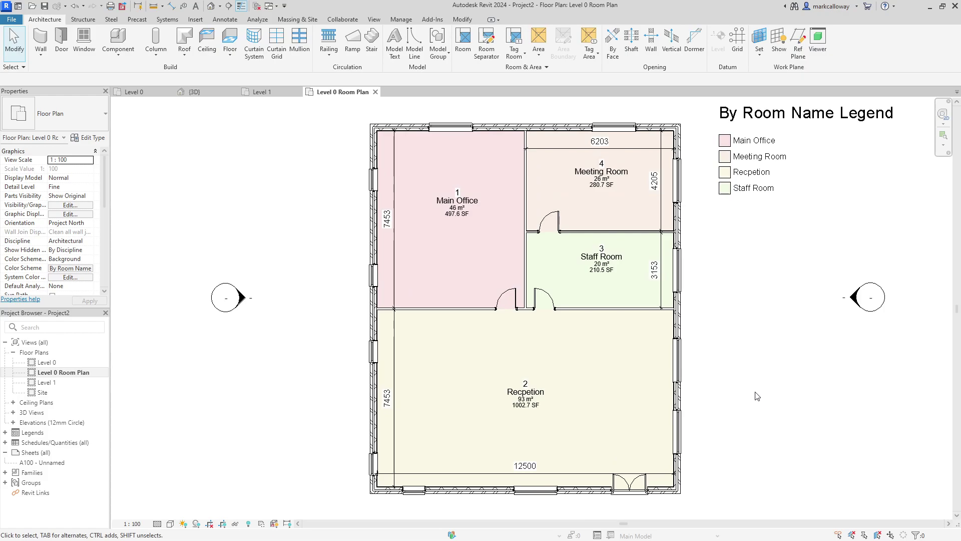
- Create new sheet A101 with the A1 Metric title block from the Sheets group
click(37, 453)
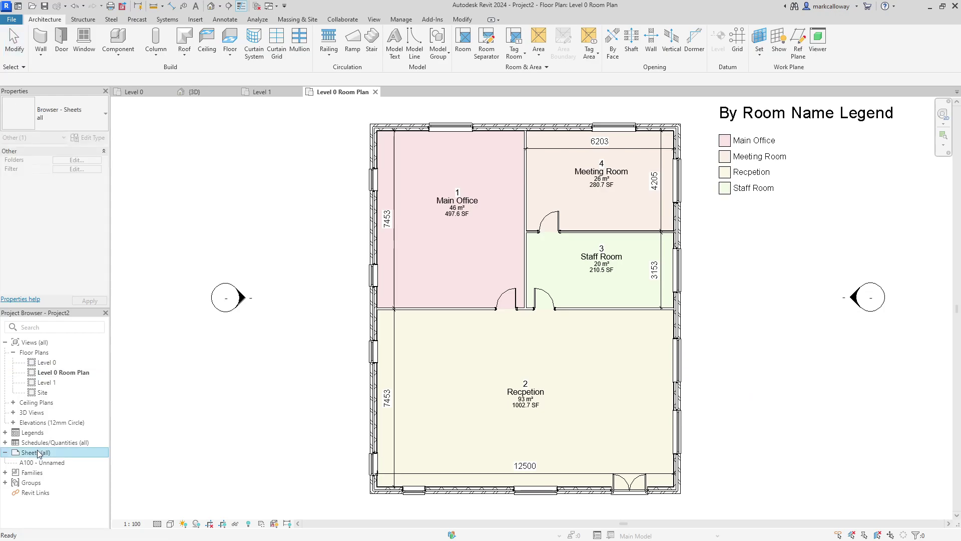
right_click(37, 453)
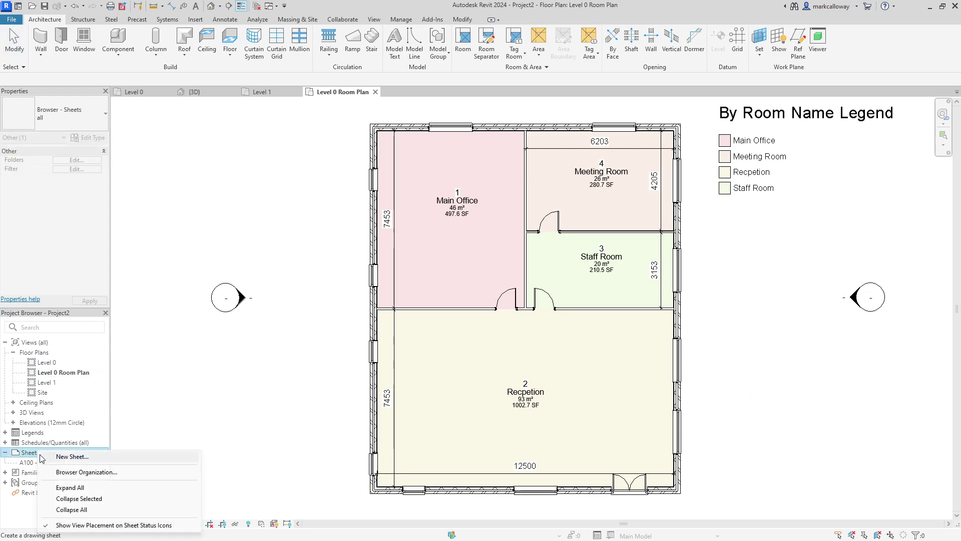
click(73, 456)
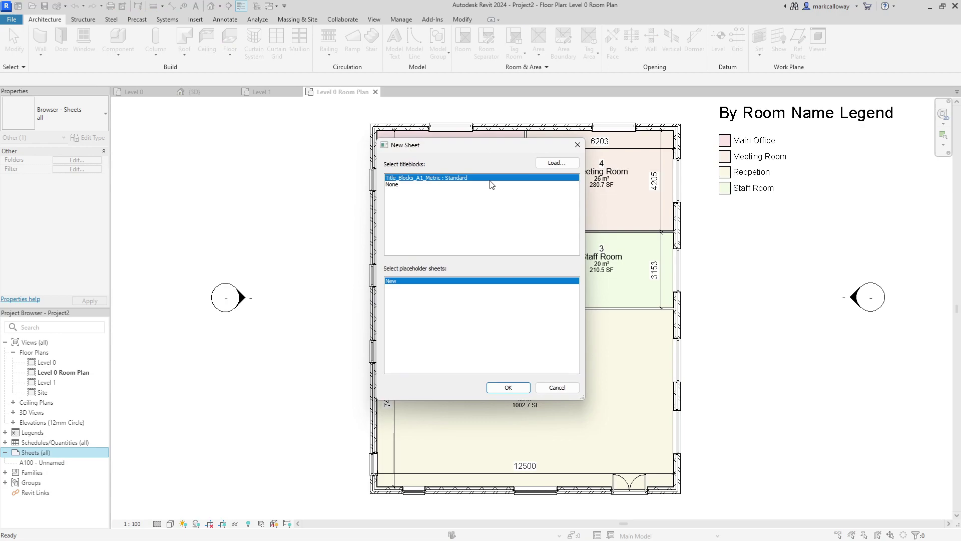
click(504, 389)
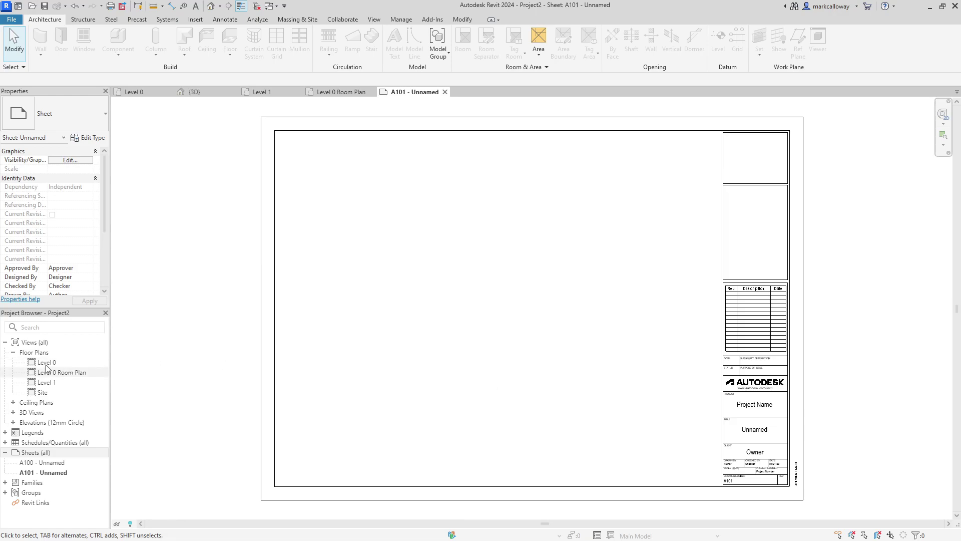
- Place the Level 0 Room Plan view at the top left of sheet A101
click(62, 373)
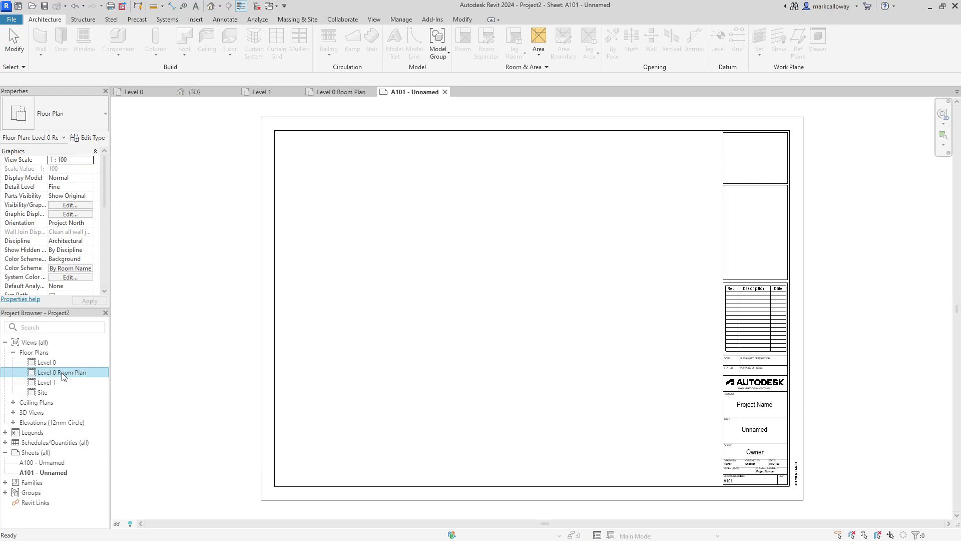
drag(62, 373, 435, 335)
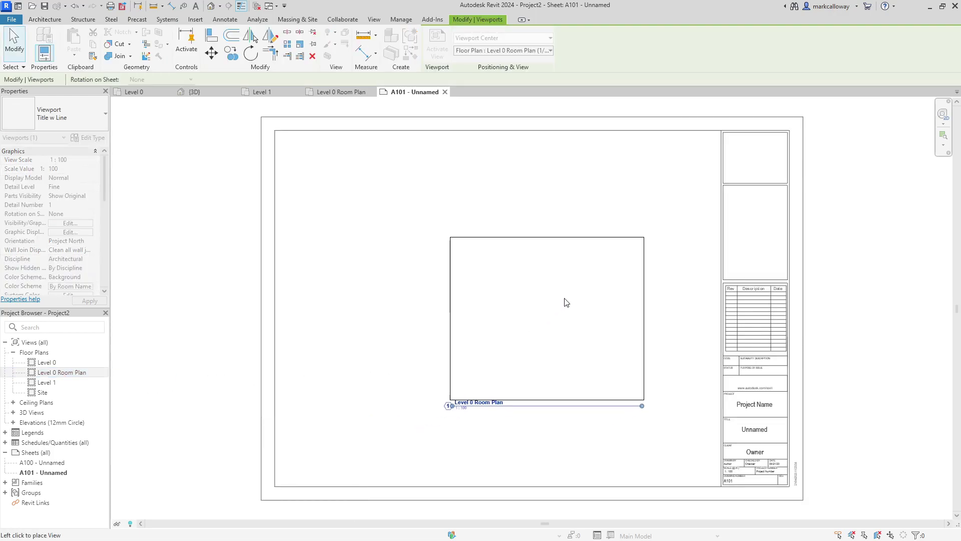
click(387, 224)
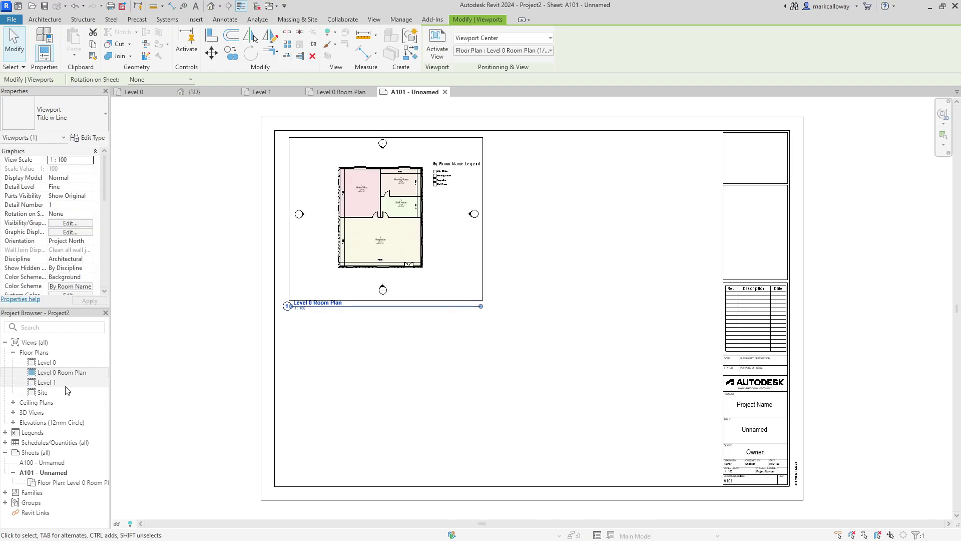
- Place the Level 1 floor plan on the sheet below the room plan
click(50, 384)
drag(49, 384, 470, 376)
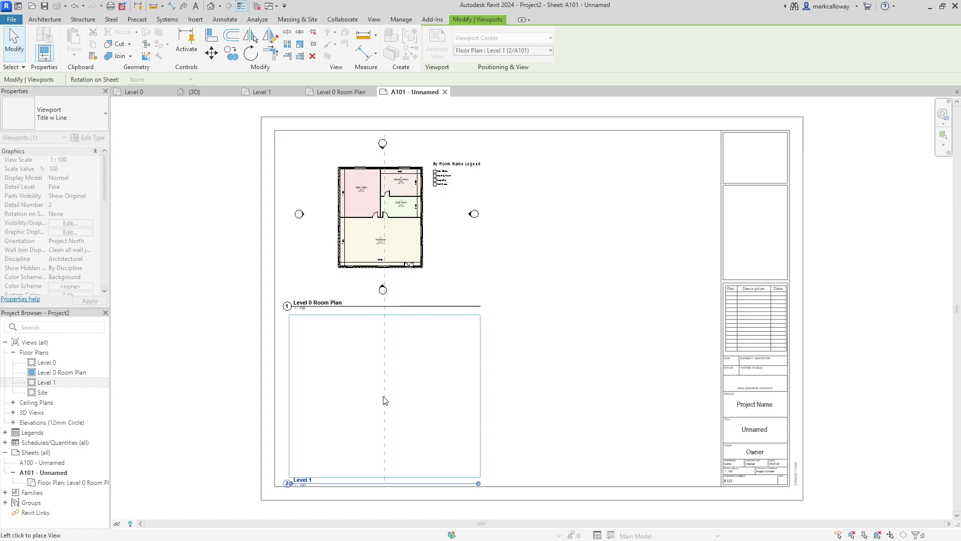
click(383, 400)
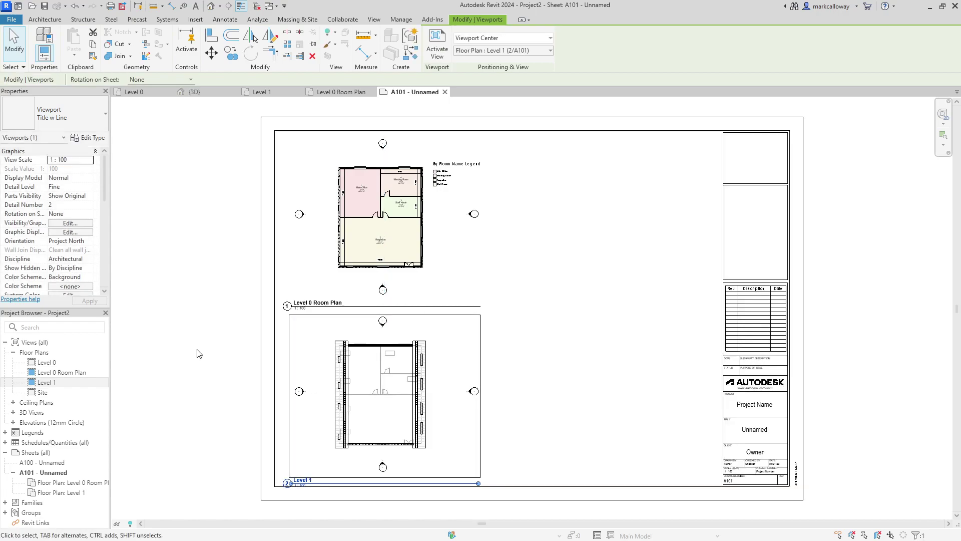
click(199, 307)
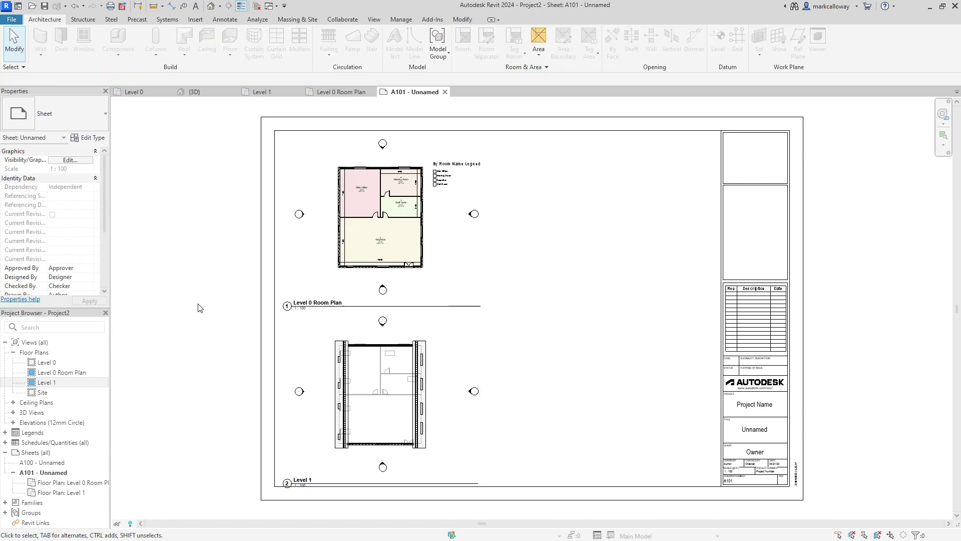
scroll(433, 298, up, 3)
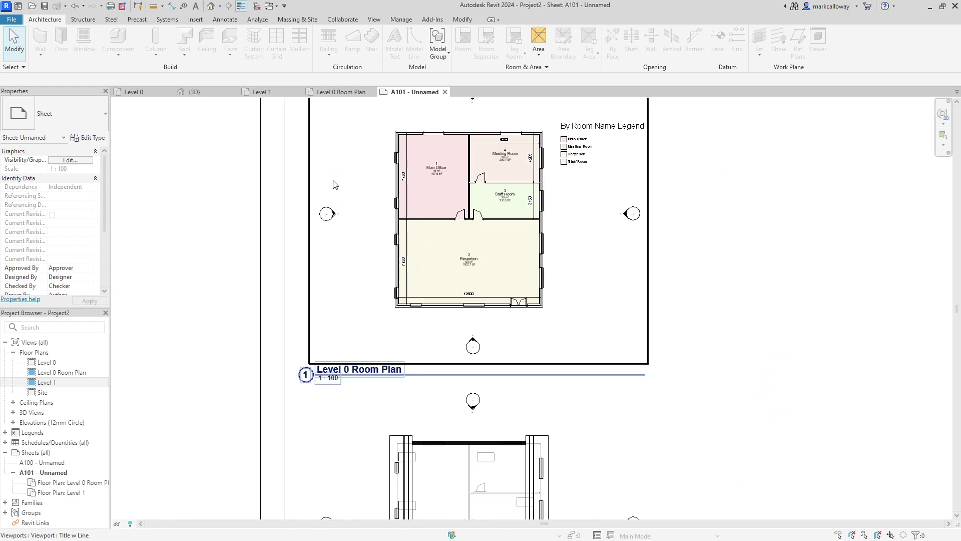
- Activate and deactivate the Level 0 Room Plan viewport, then return to the Level 0 floor plan view
click(433, 298)
double_click(434, 298)
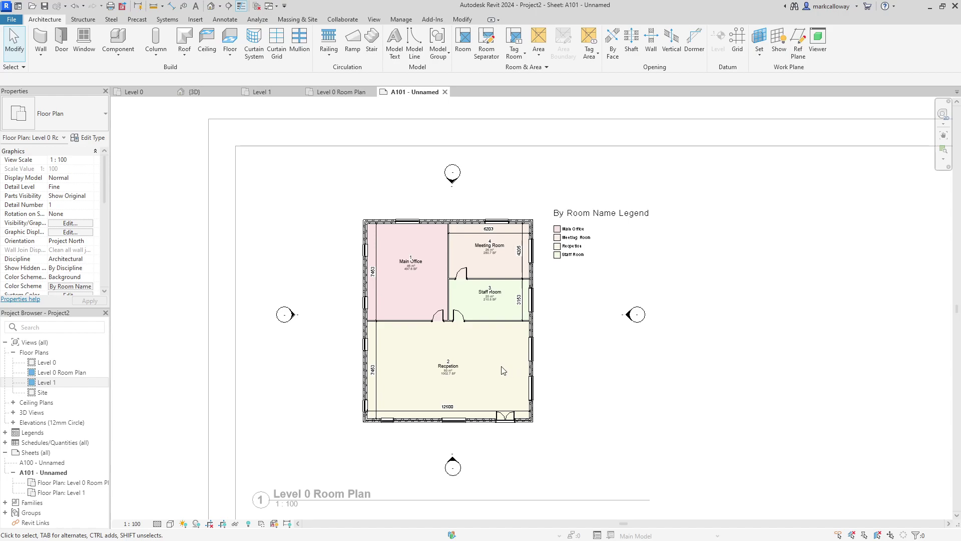
click(534, 298)
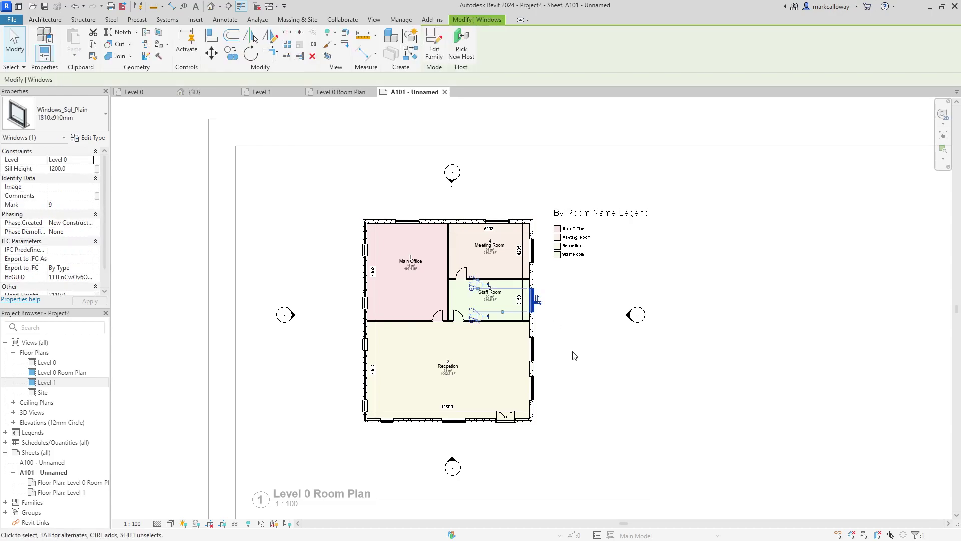
key(Escape)
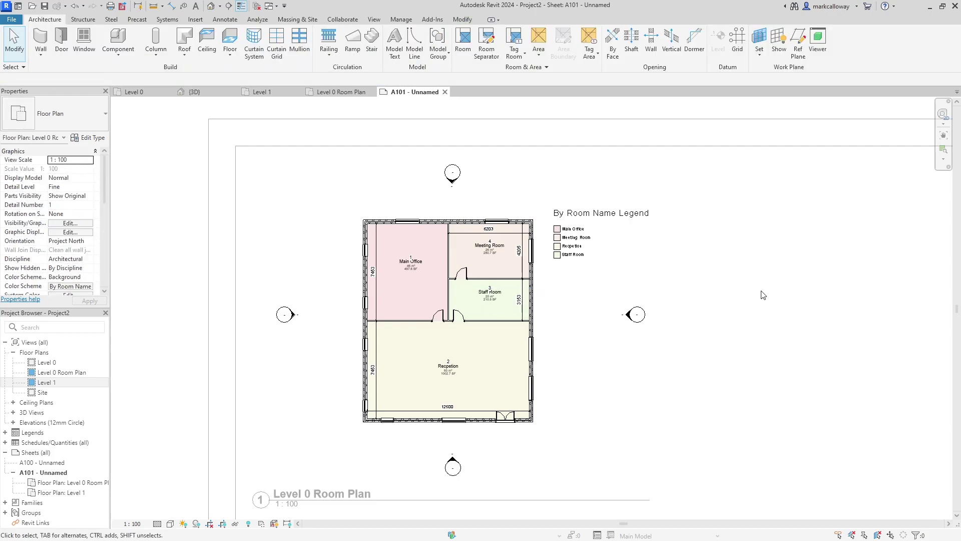
double_click(813, 248)
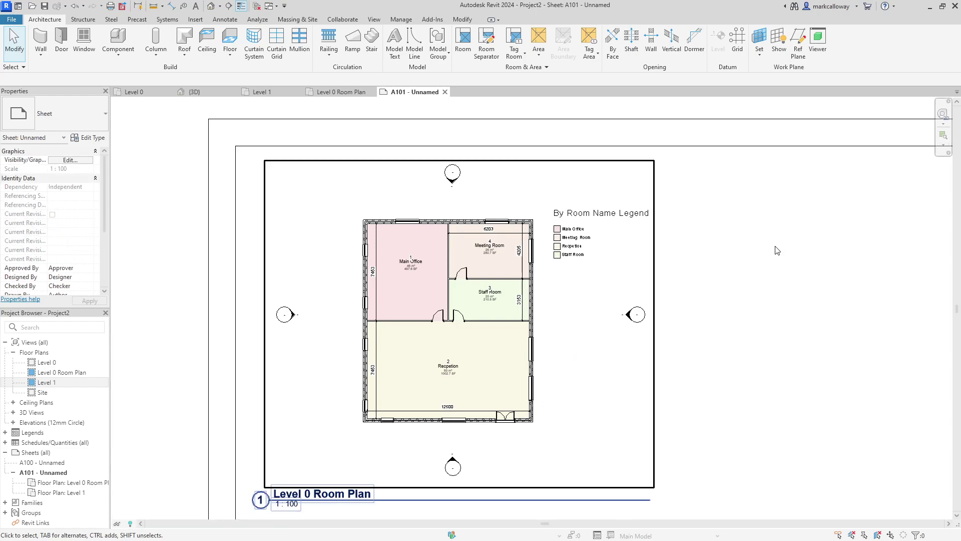
key(Escape)
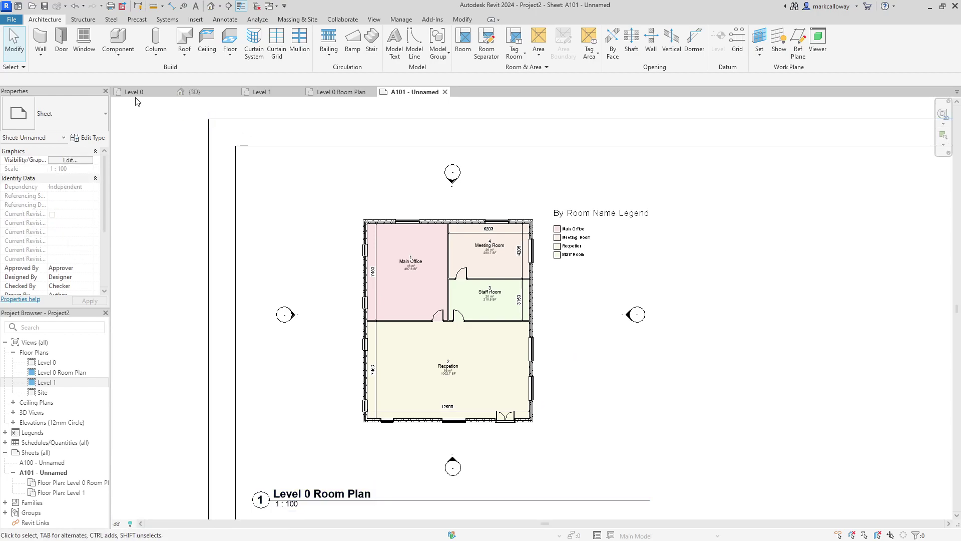
click(139, 93)
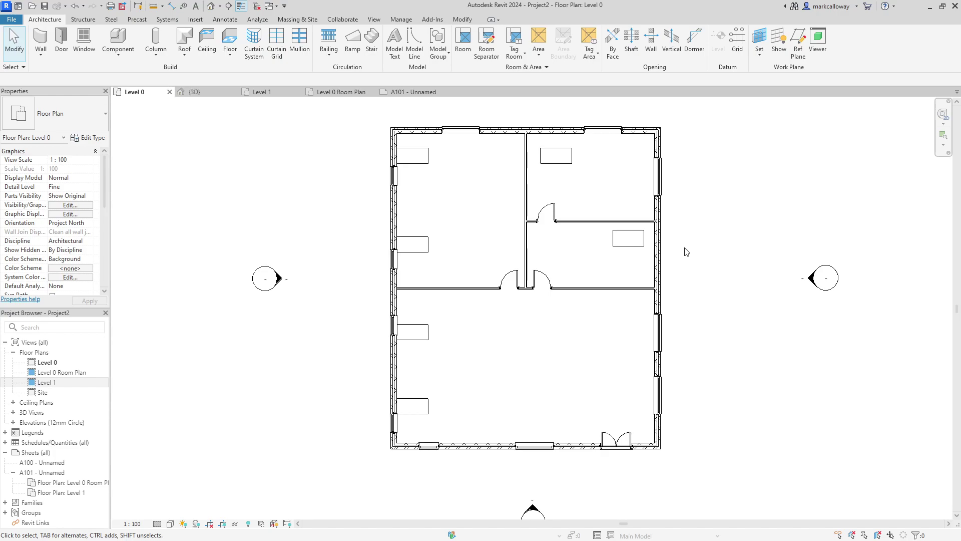
- Switch to the default {3D} view of the house
click(192, 91)
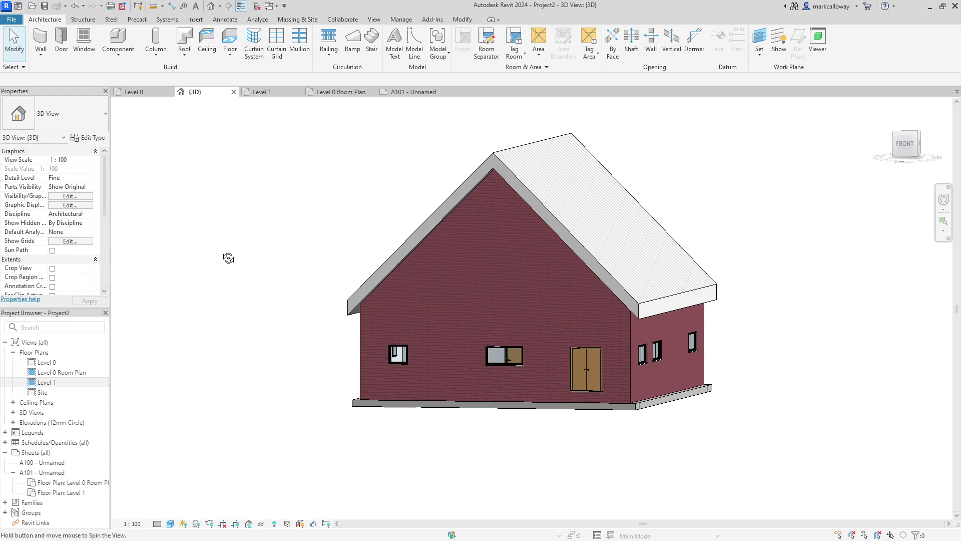
- Orient the 3D view to Floor Plan: Level 0 via the ViewCube and orbit the cut model isometric
shift+middle_drag(228, 258, 354, 381)
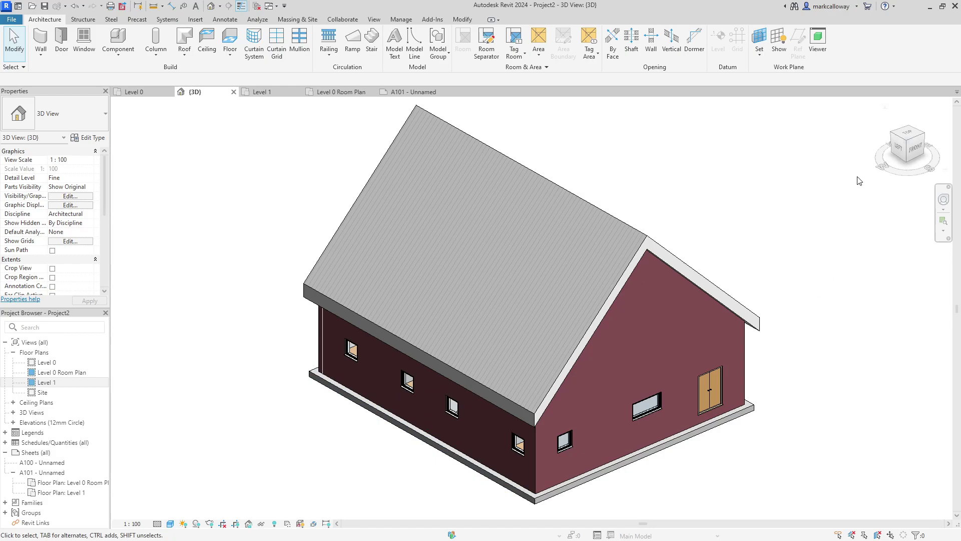
right_click(909, 143)
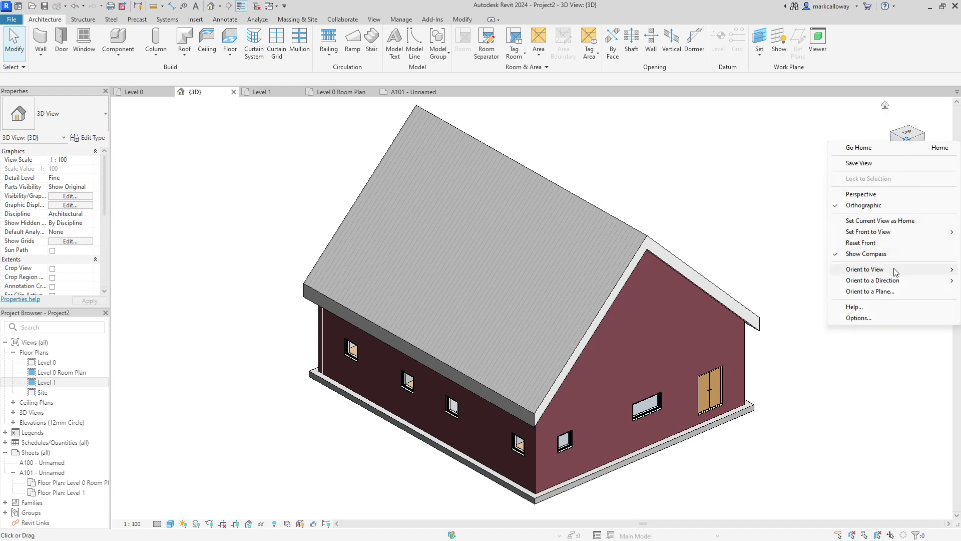
mouse_move(864, 268)
mouse_move(801, 269)
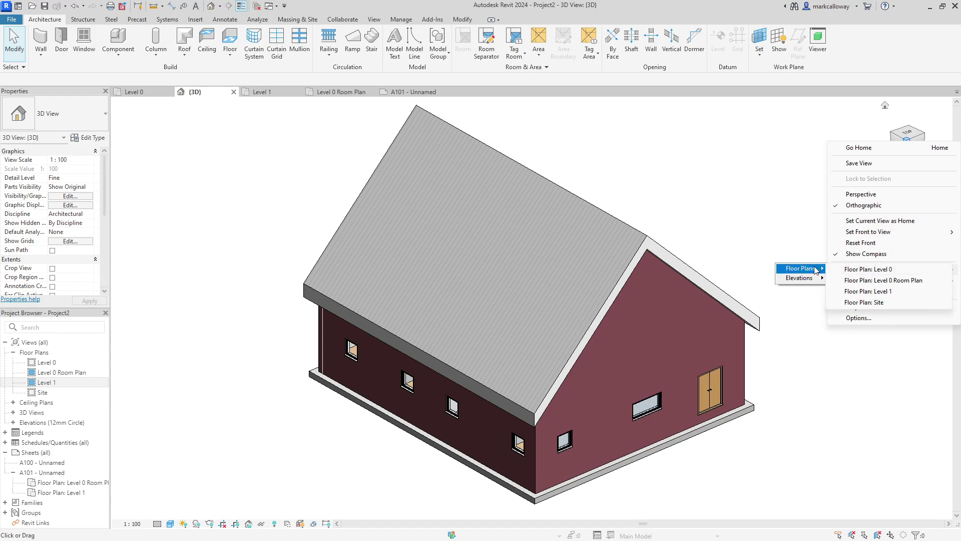
click(904, 272)
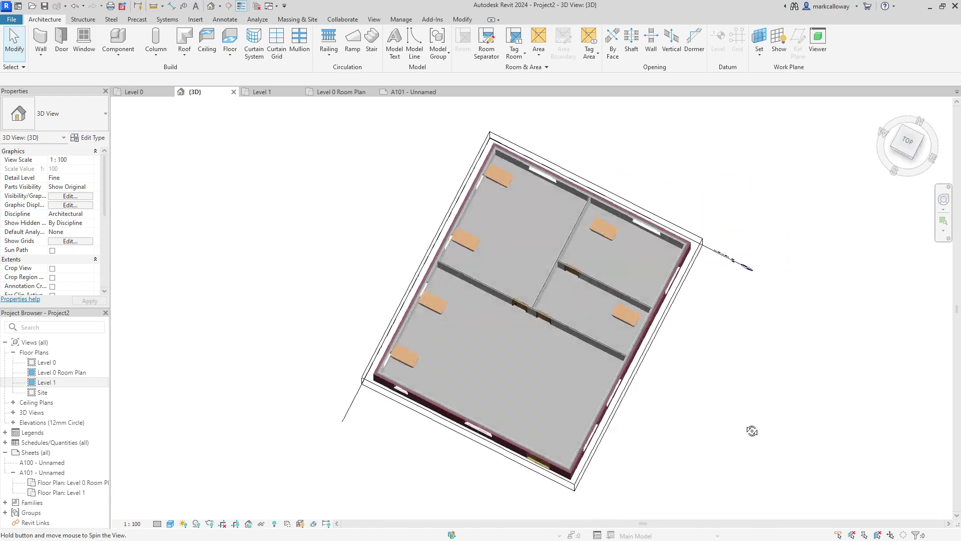
shift+middle_drag(818, 485, 723, 212)
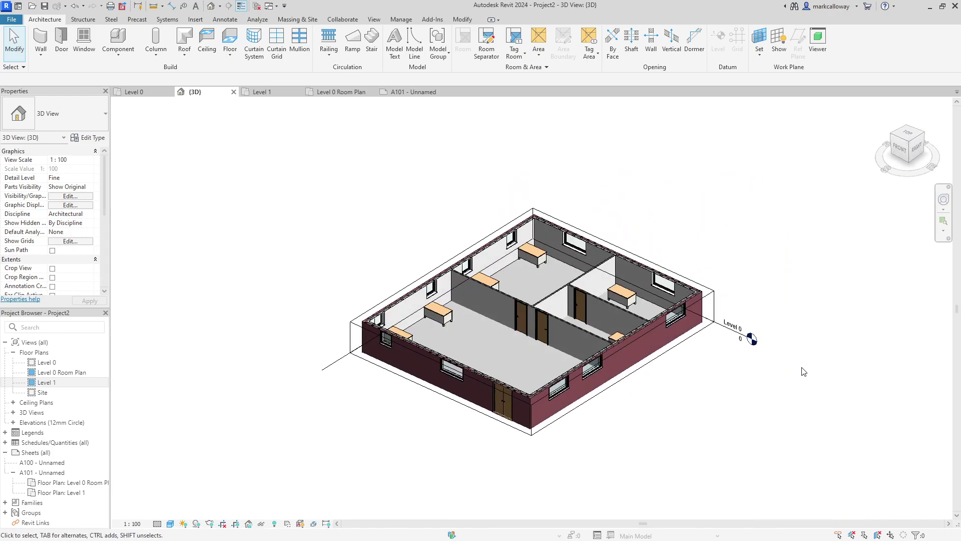
scroll(696, 367, up, 2)
scroll(756, 367, up, 2)
scroll(794, 390, up, 2)
- Select and clear the section box and Level 0 datum in the cutaway view
click(785, 354)
click(786, 356)
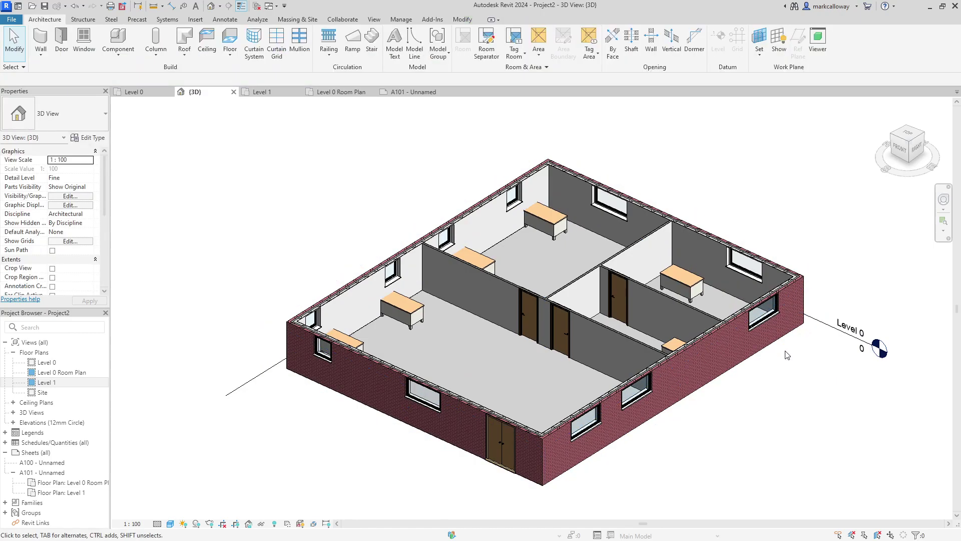
click(818, 335)
click(874, 407)
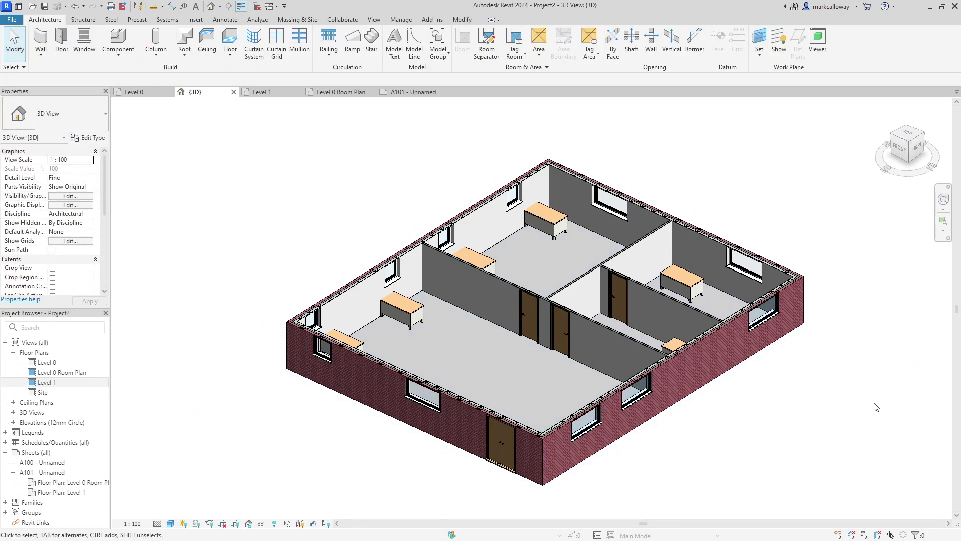
scroll(874, 407, up, 2)
scroll(808, 423, up, 1)
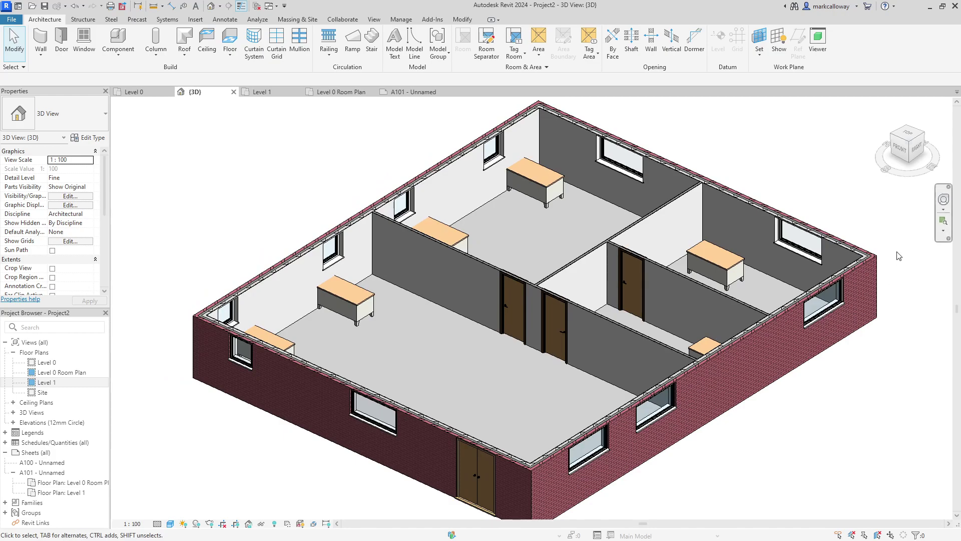
- Save the cutaway view as 3D Level 0 and locate it under 3D Views in the Project Browser
right_click(905, 143)
click(859, 162)
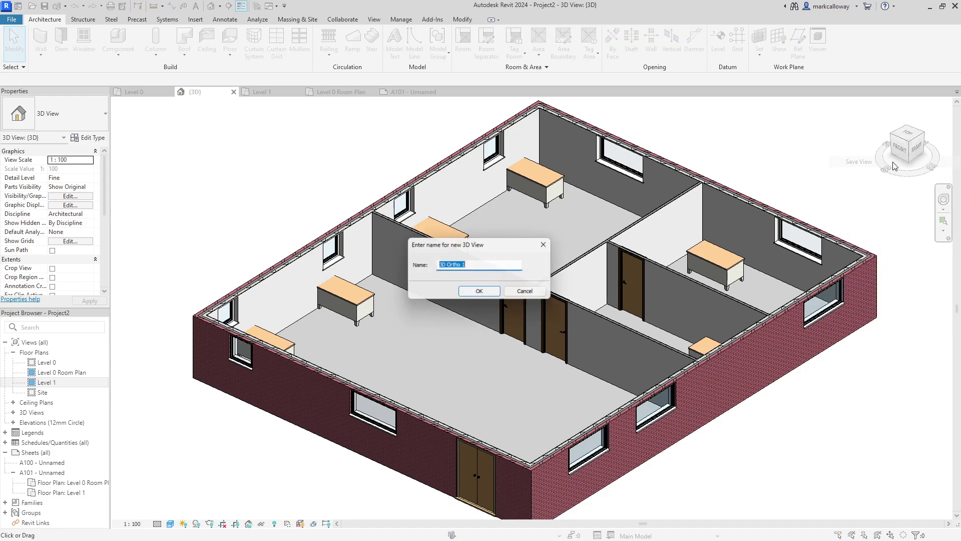
key(End)
key(BackSpace)
key(BackSpace)
key(BackSpace)
key(BackSpace)
key(BackSpace)
key(BackSpace)
key(BackSpace)
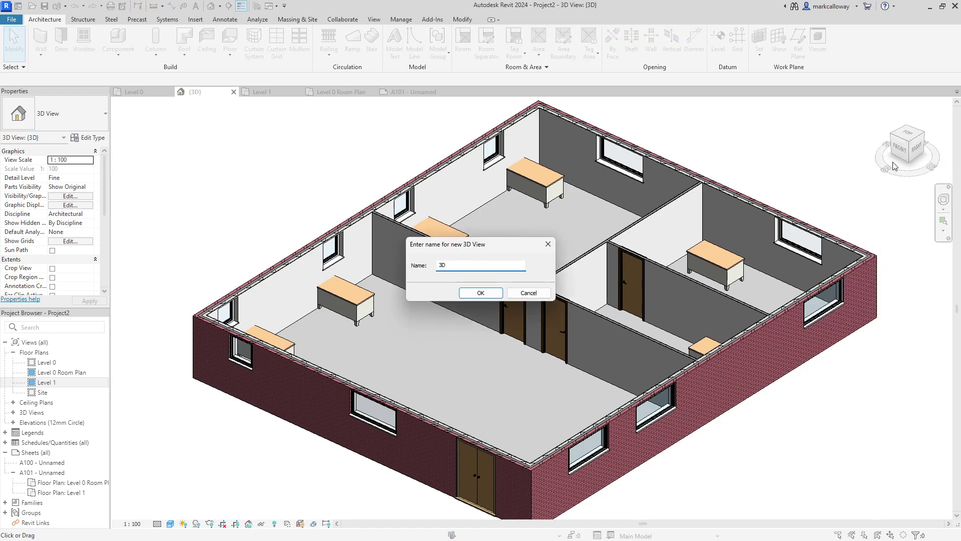
text(Level 0)
key(Return)
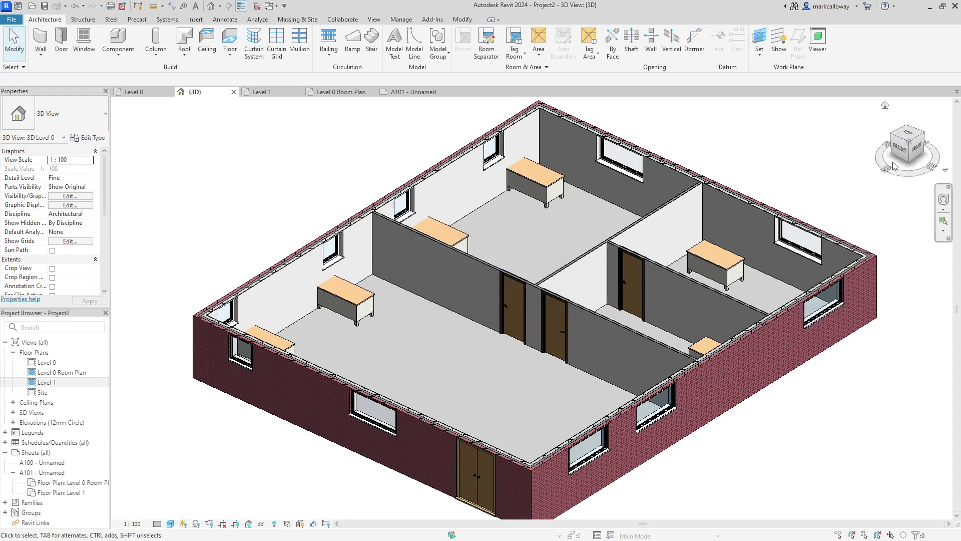
click(13, 412)
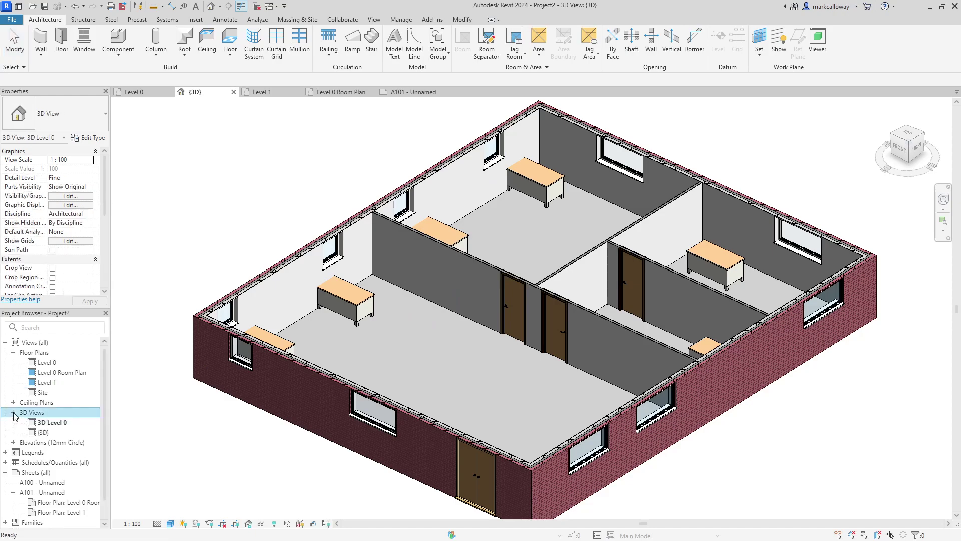
click(51, 424)
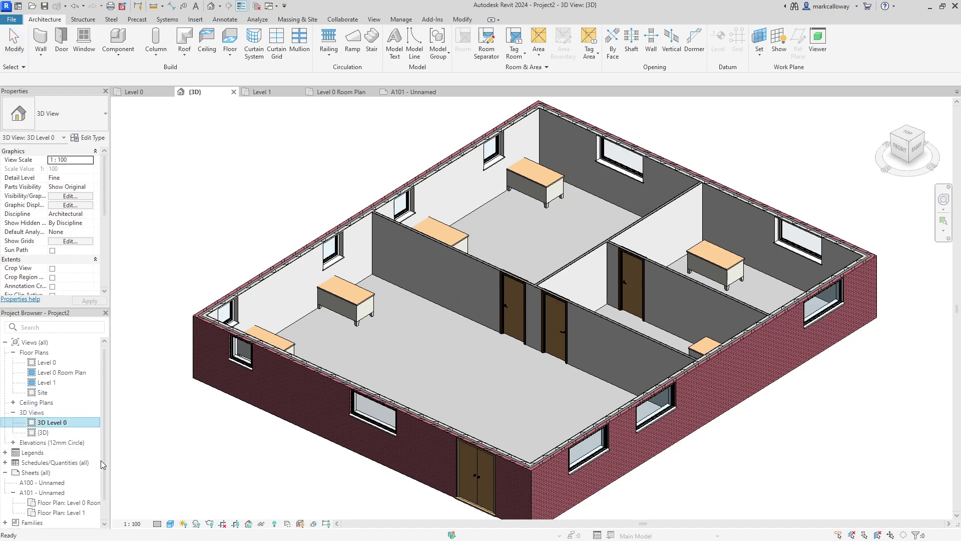
- Place the 3D Level 0 view on sheet A101 to the right of the room plan
click(405, 92)
scroll(723, 329, down, 2)
mouse_move(732, 344)
middle_down()
mouse_move(561, 311)
mouse_move(447, 308)
middle_up()
drag(46, 425, 520, 334)
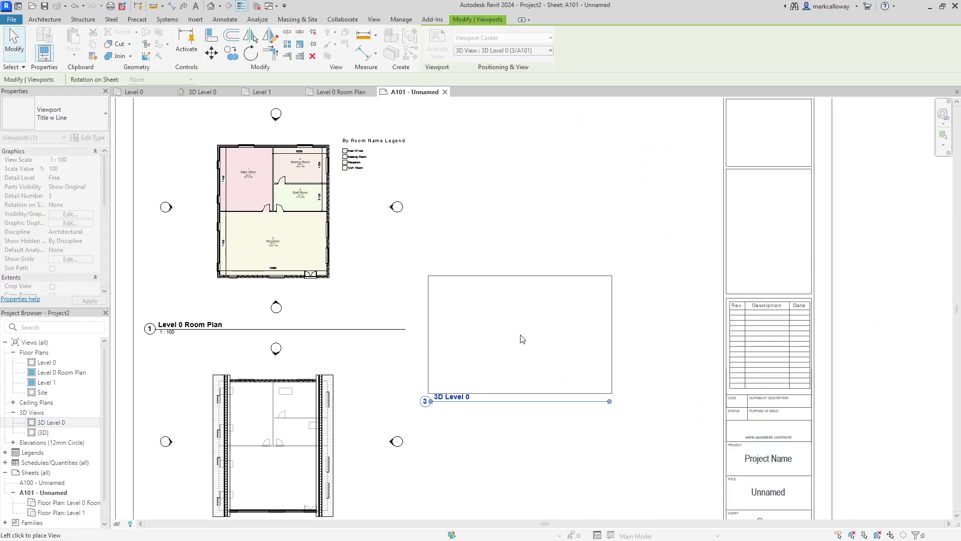
click(587, 271)
click(639, 441)
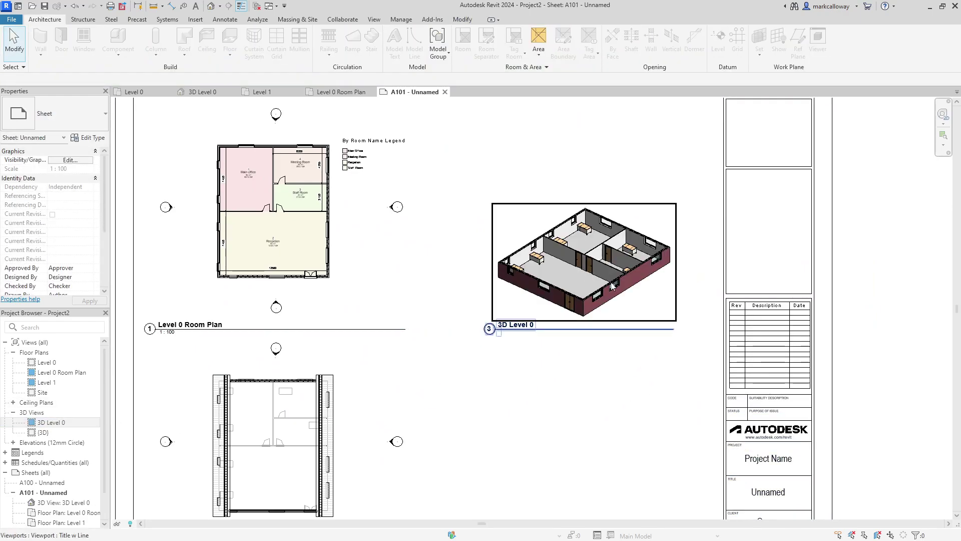
scroll(586, 264, up, 3)
scroll(585, 264, up, 2)
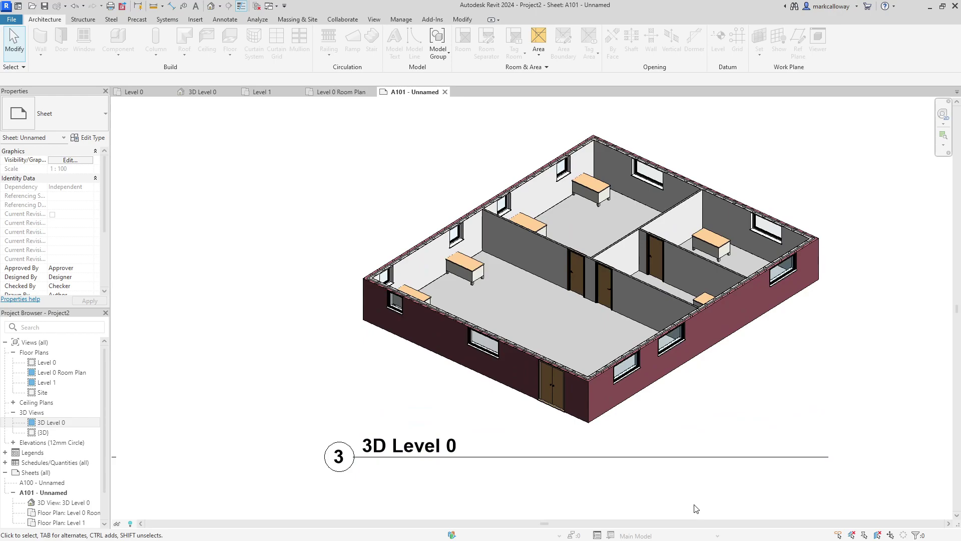